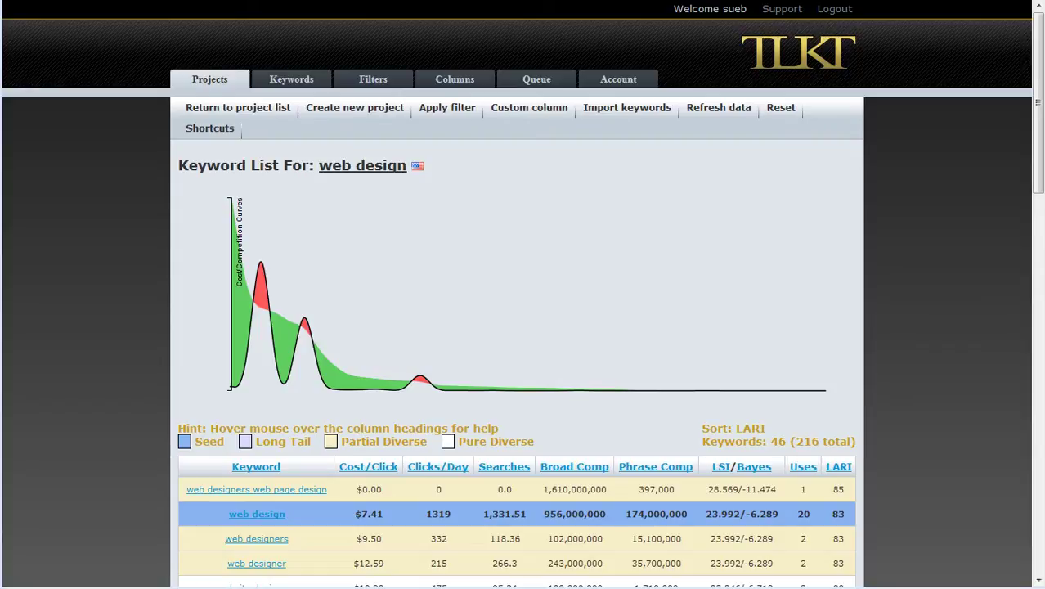
- Consult the Notepad outline of marketing topics next to the keyword lists, and move its window off the list
key(alt+Tab)
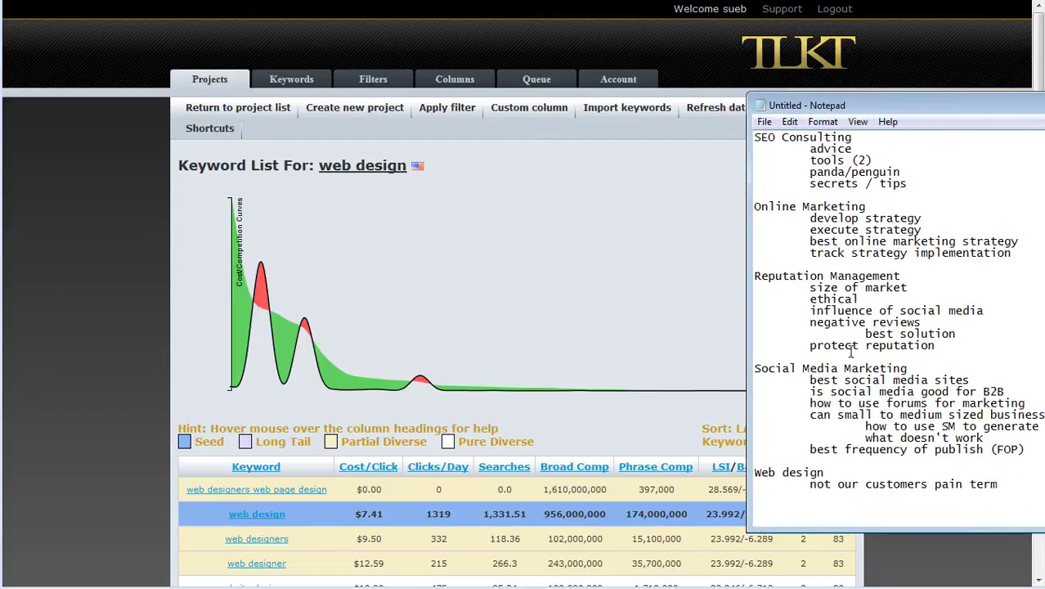
drag(882, 111, 1044, 108)
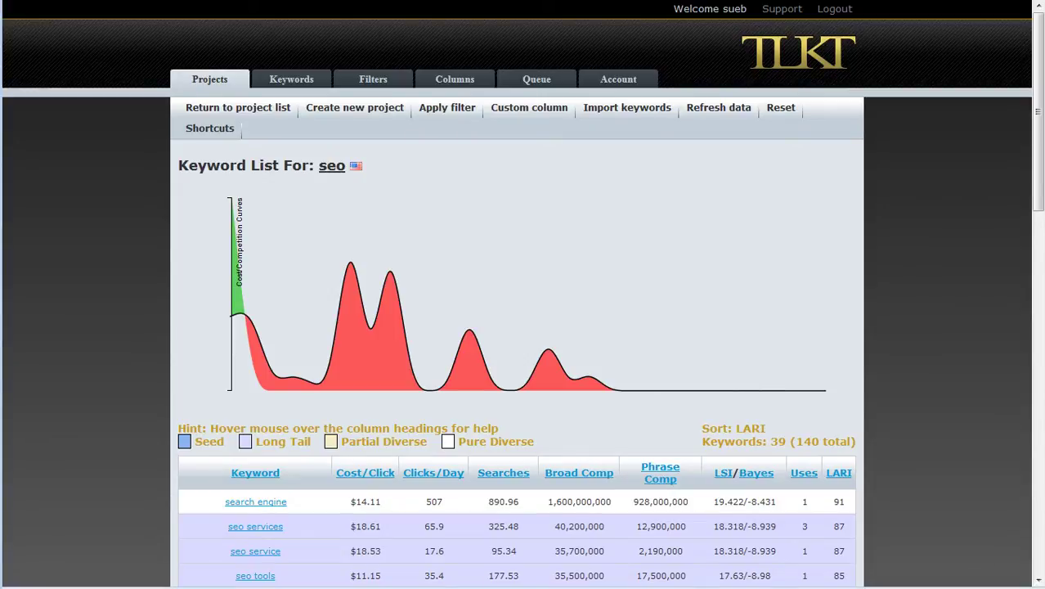
key(alt+Tab)
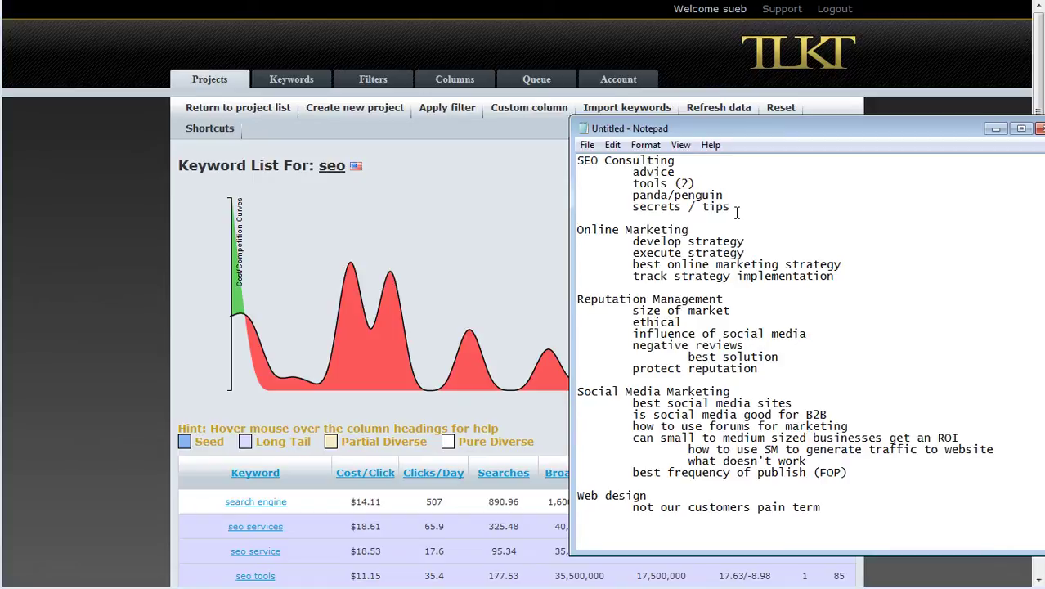
drag(752, 125, 1044, 125)
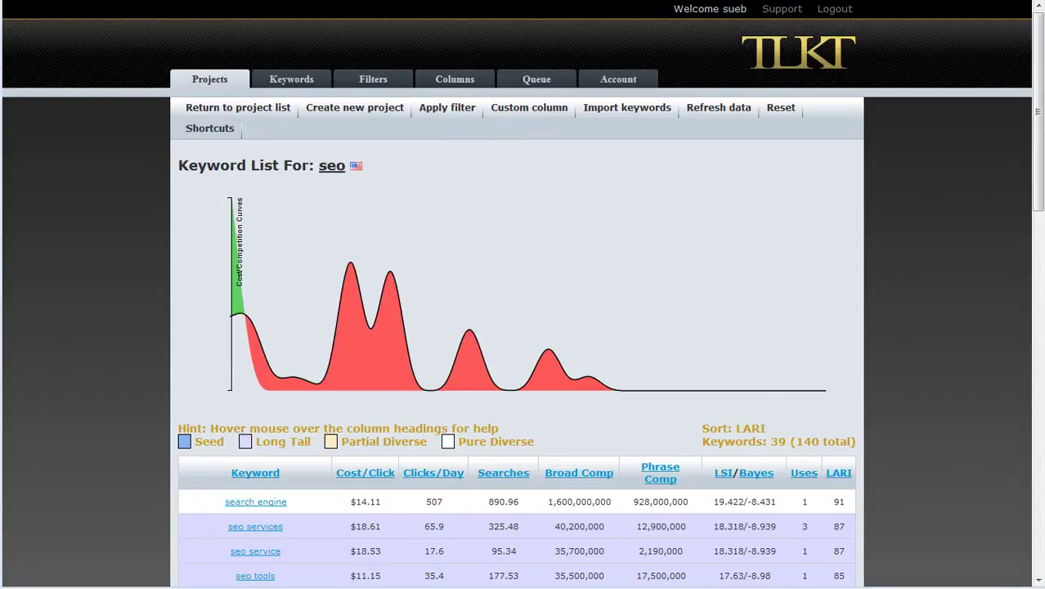
- Clear the working filter of the seo keyword list, apply the empty filter and close the filter dialog
click(442, 117)
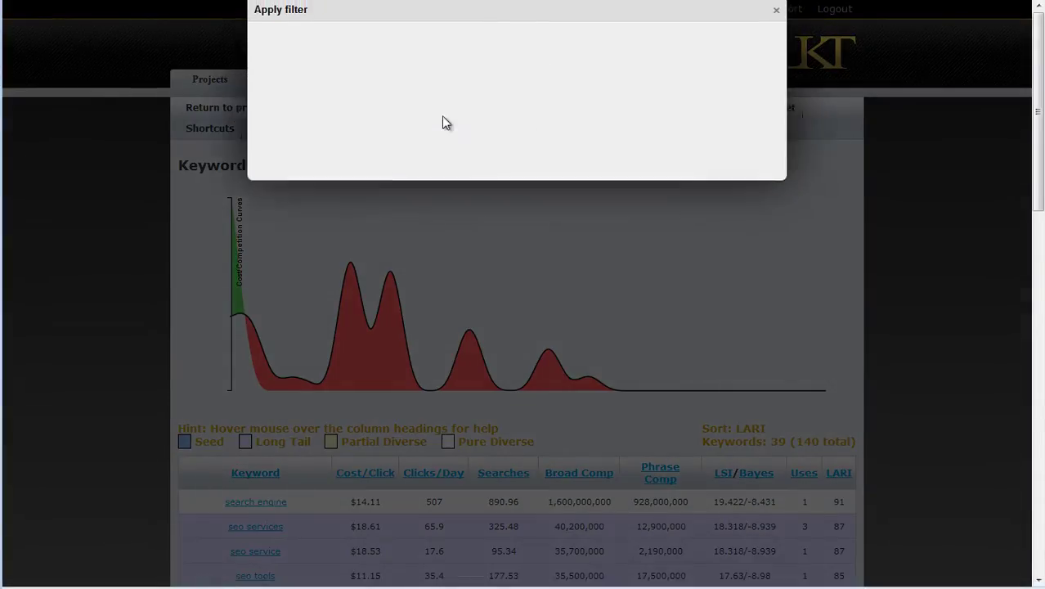
click(549, 159)
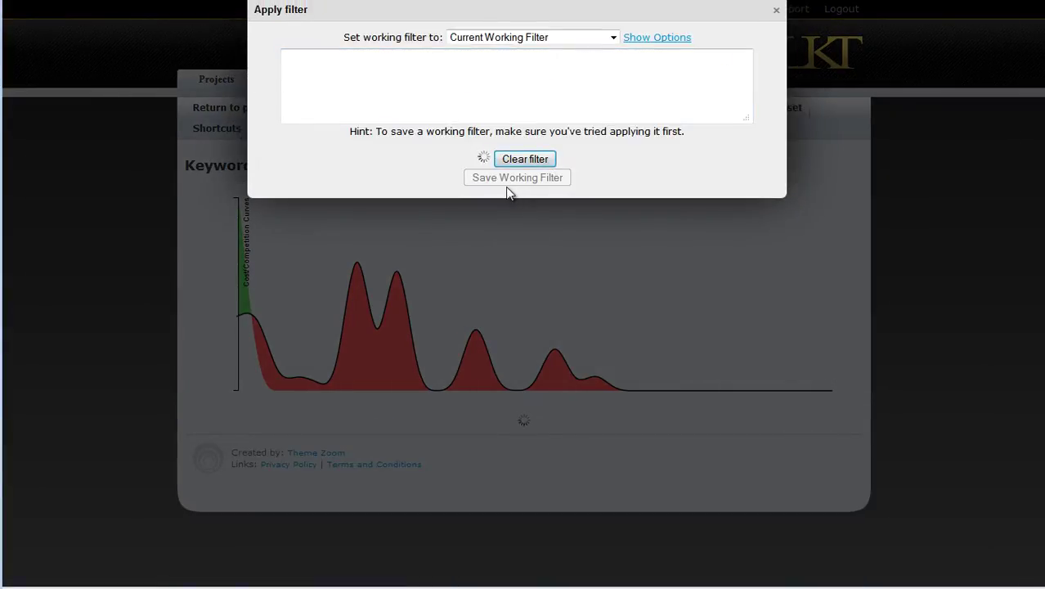
click(487, 160)
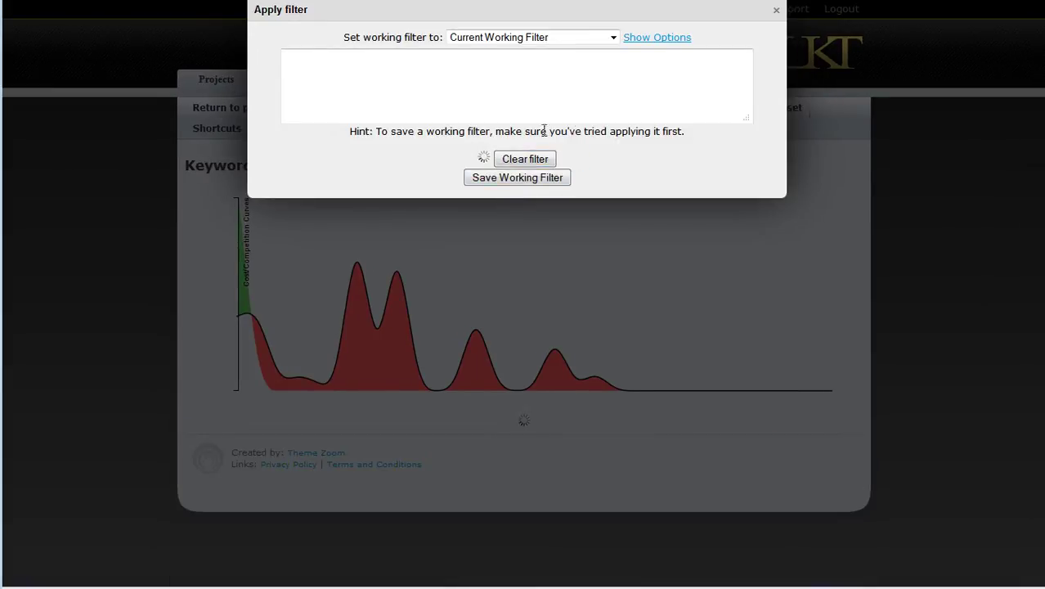
click(775, 14)
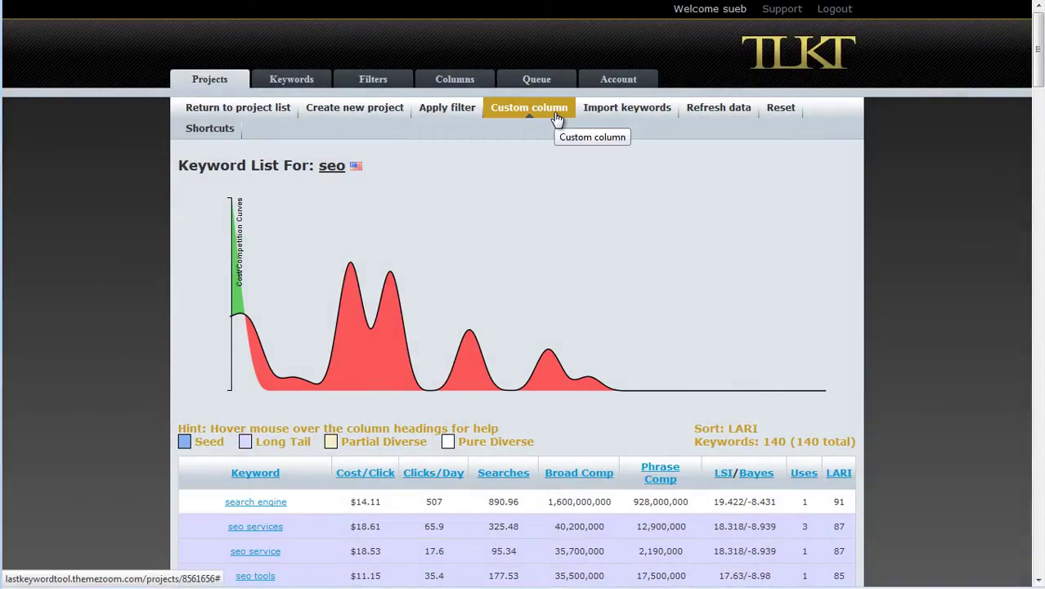
- Check the formula and header of the current custom LARI column, and close it without changes
click(556, 114)
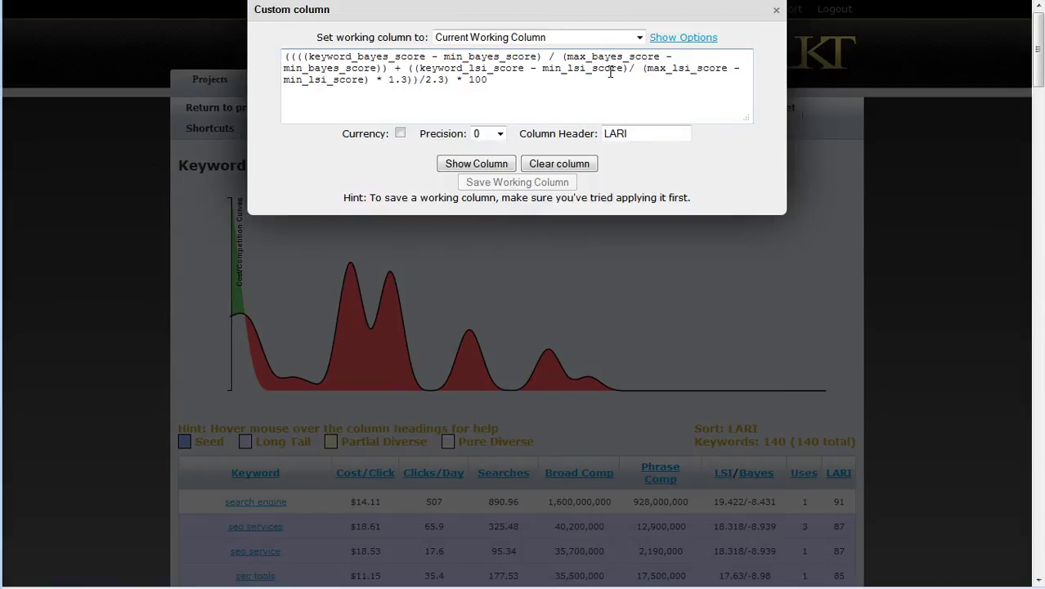
click(776, 11)
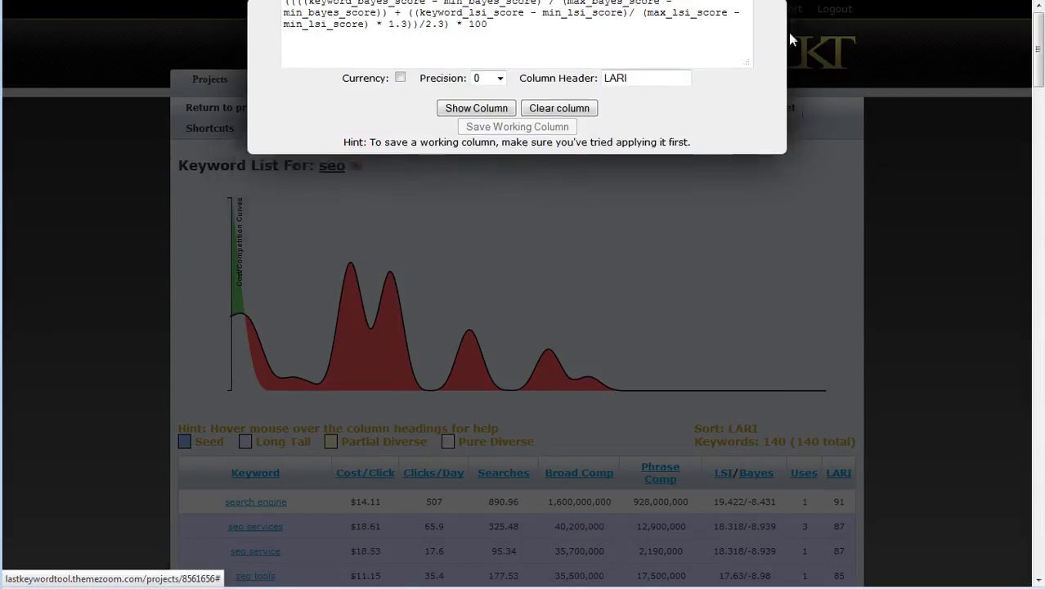
- Examine the full unfiltered seo keyword list from the highest LARI scores down to the lowest, and back up
scroll(926, 370, down, 1)
scroll(926, 372, down, 3)
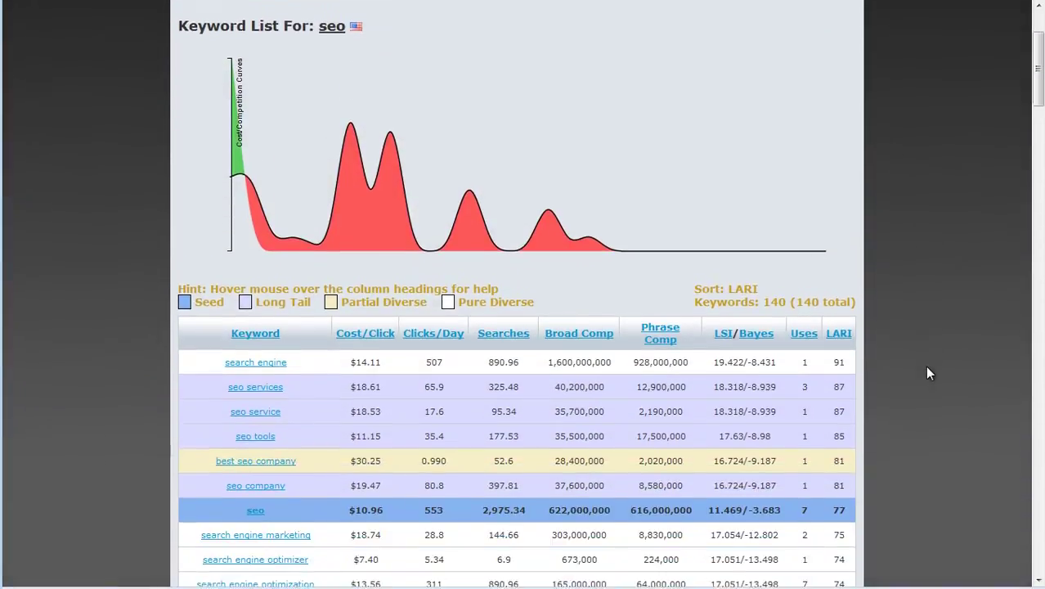
scroll(926, 372, up, 2)
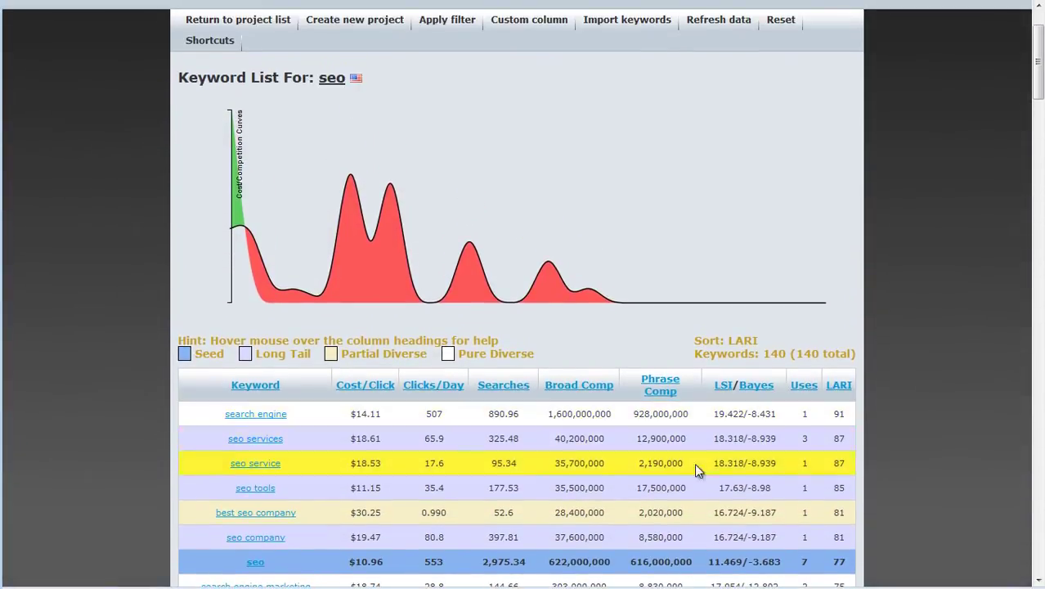
scroll(342, 405, down, 4)
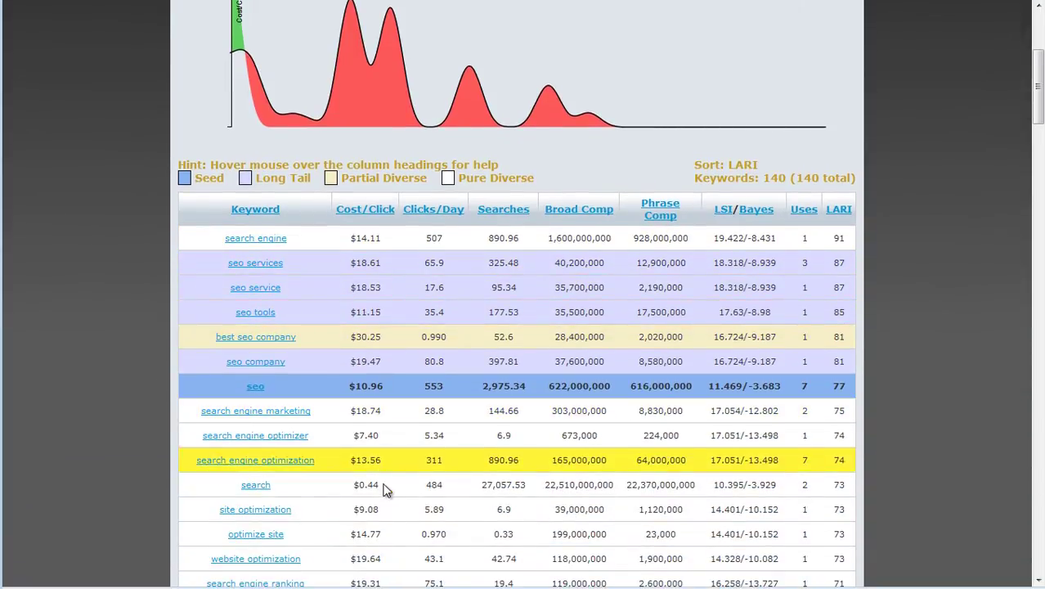
scroll(386, 490, down, 4)
scroll(385, 492, down, 5)
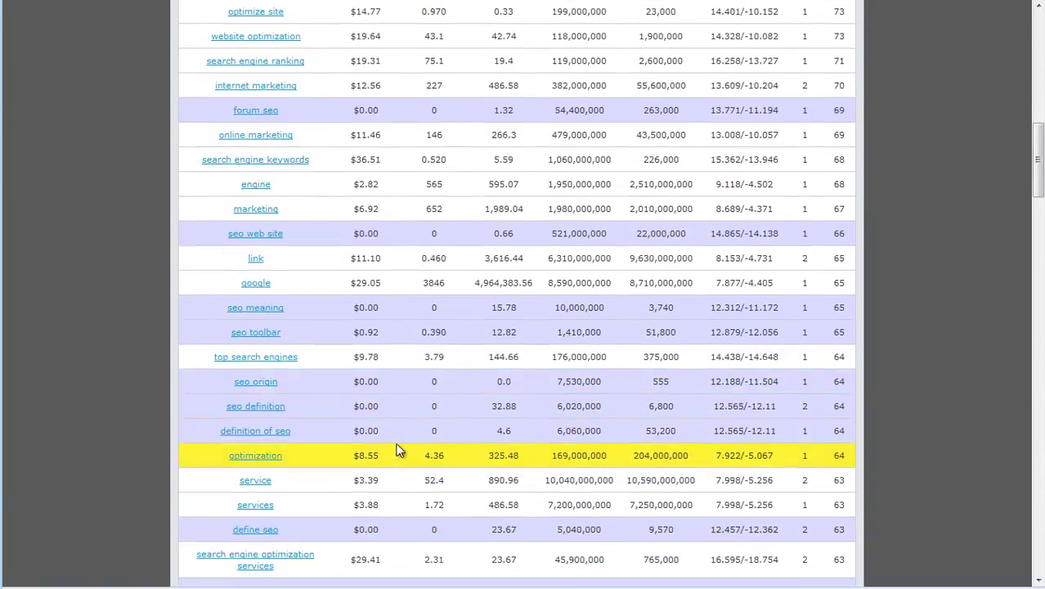
scroll(396, 454, down, 5)
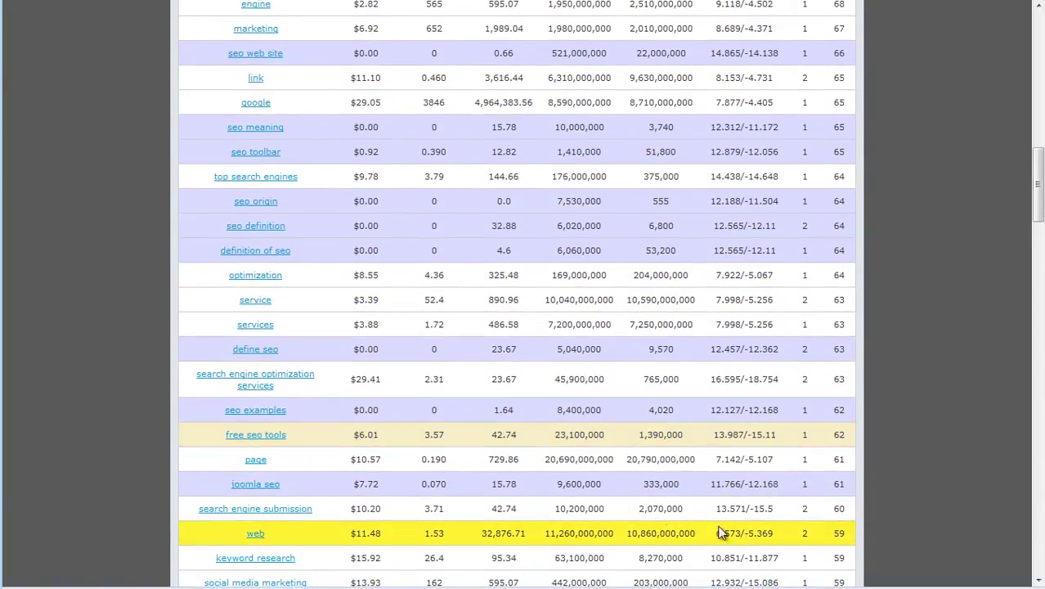
scroll(916, 491, down, 4)
scroll(877, 473, down, 2)
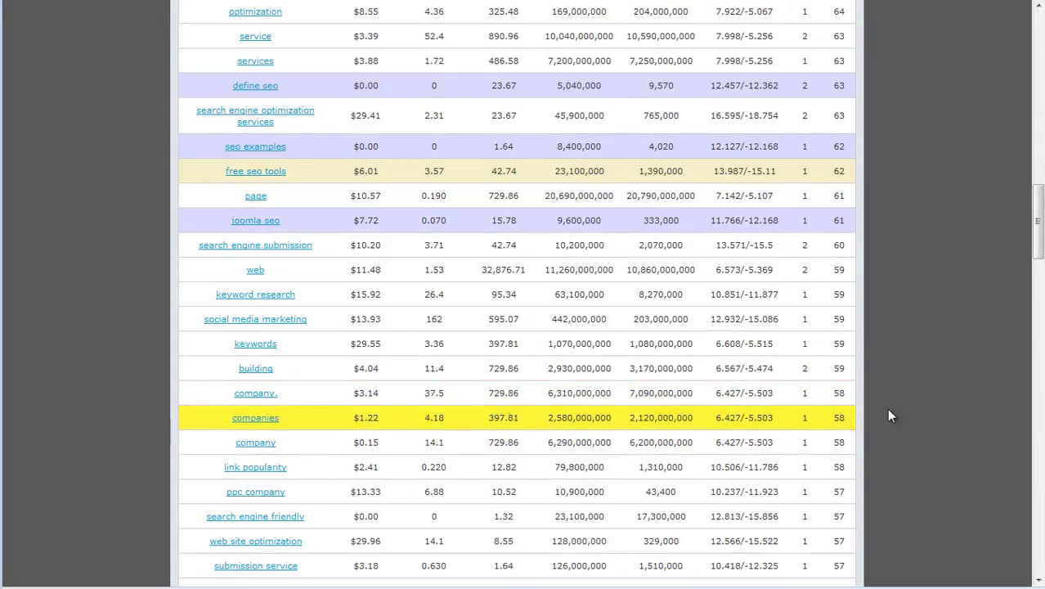
scroll(896, 408, down, 13)
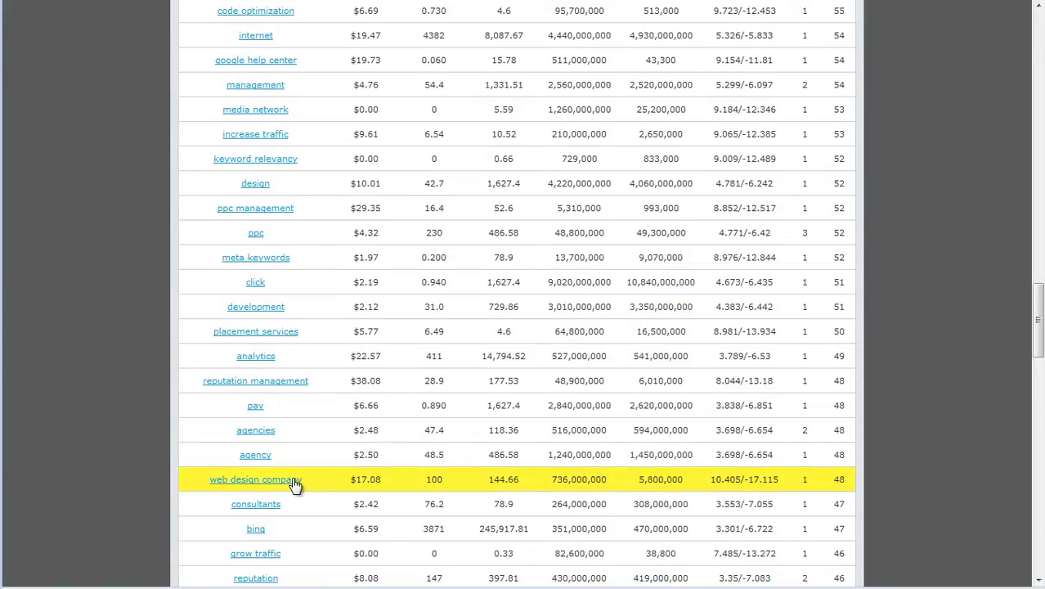
scroll(291, 477, down, 7)
scroll(306, 400, down, 20)
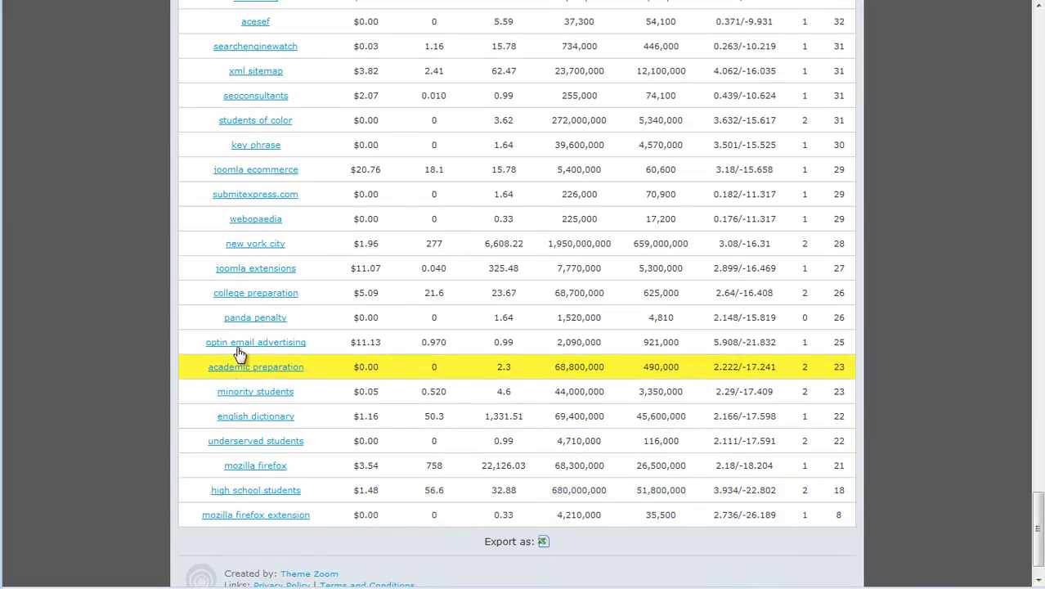
scroll(286, 306, up, 3)
scroll(292, 257, up, 6)
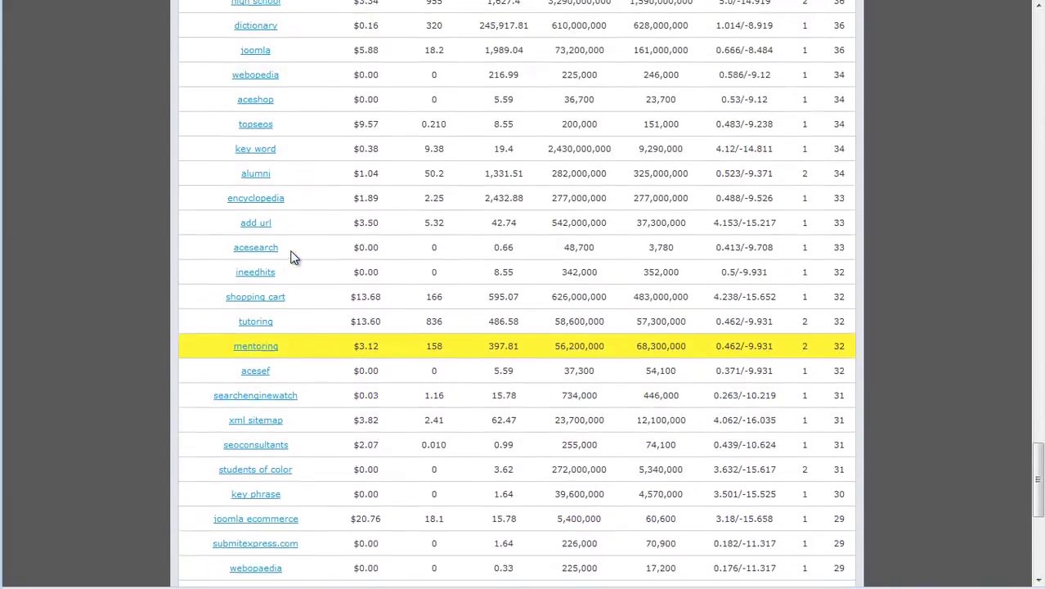
scroll(292, 256, up, 17)
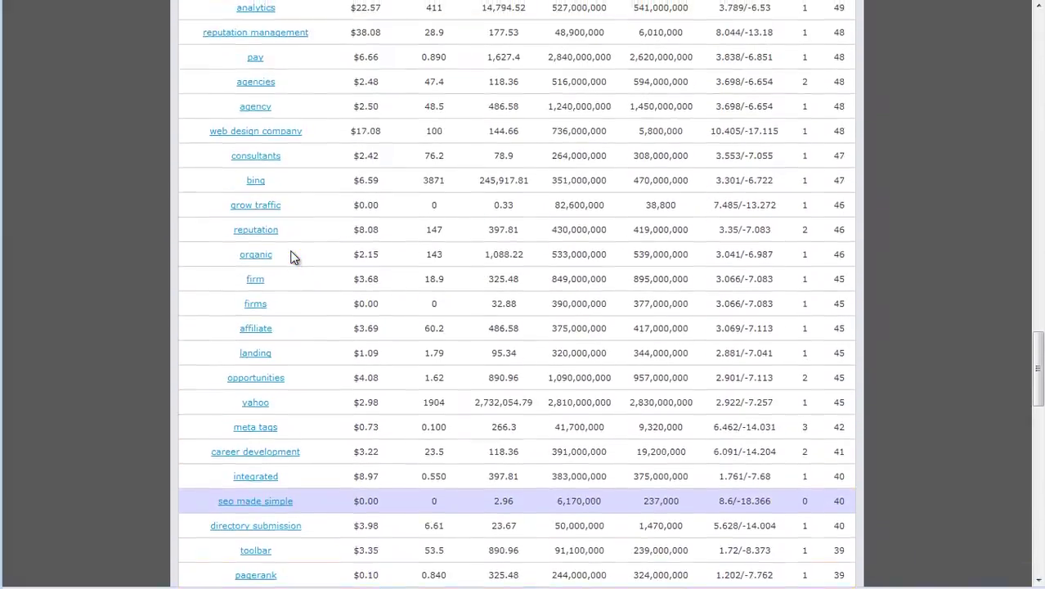
- Find "panda" in the seo keyword list, and compare it with the keywords that have higher LARI scores
scroll(292, 256, up, 6)
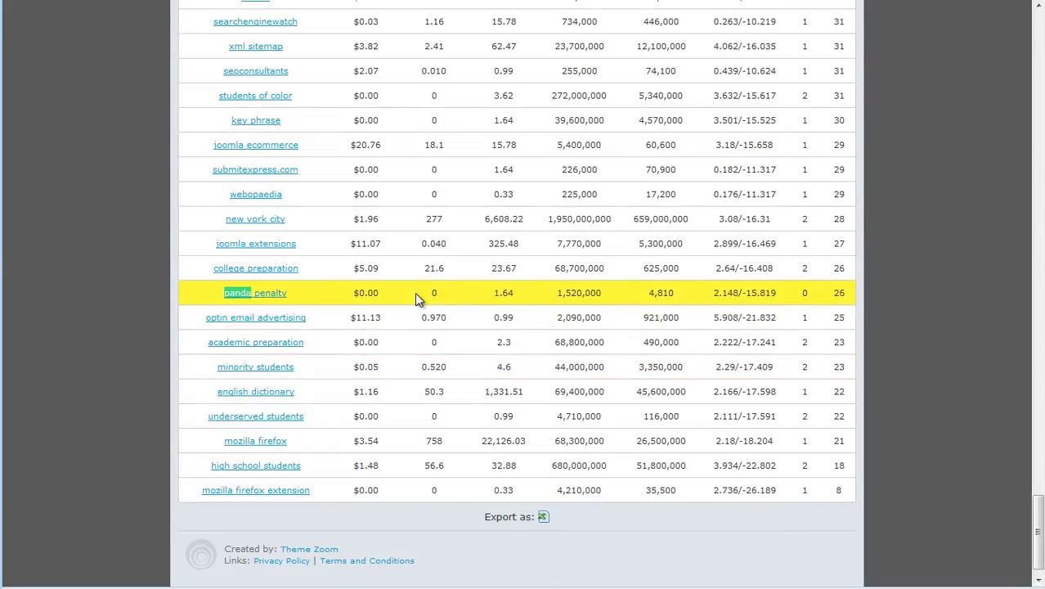
scroll(775, 239, up, 12)
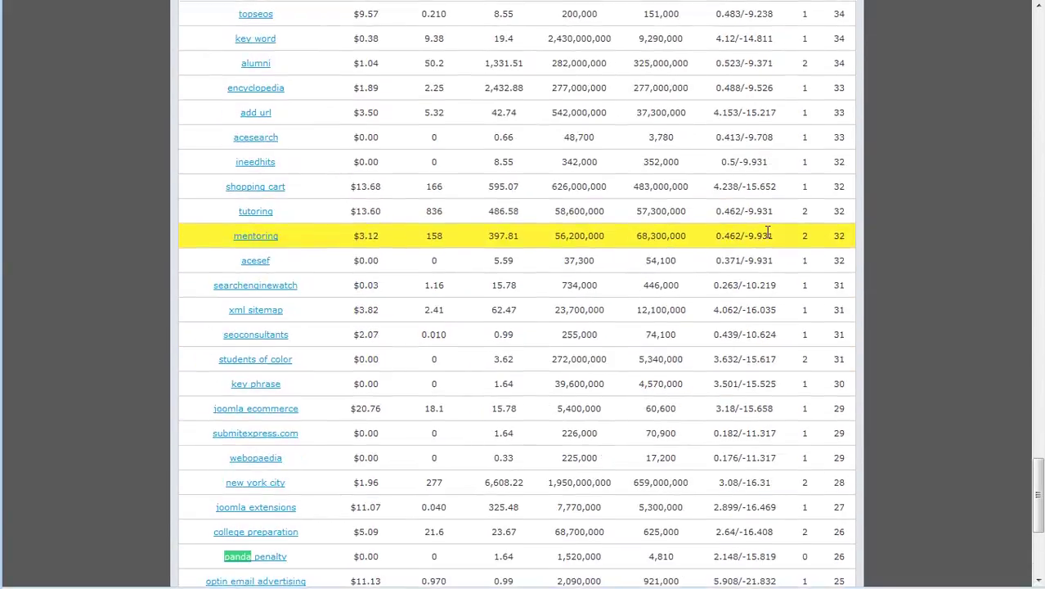
scroll(776, 242, up, 15)
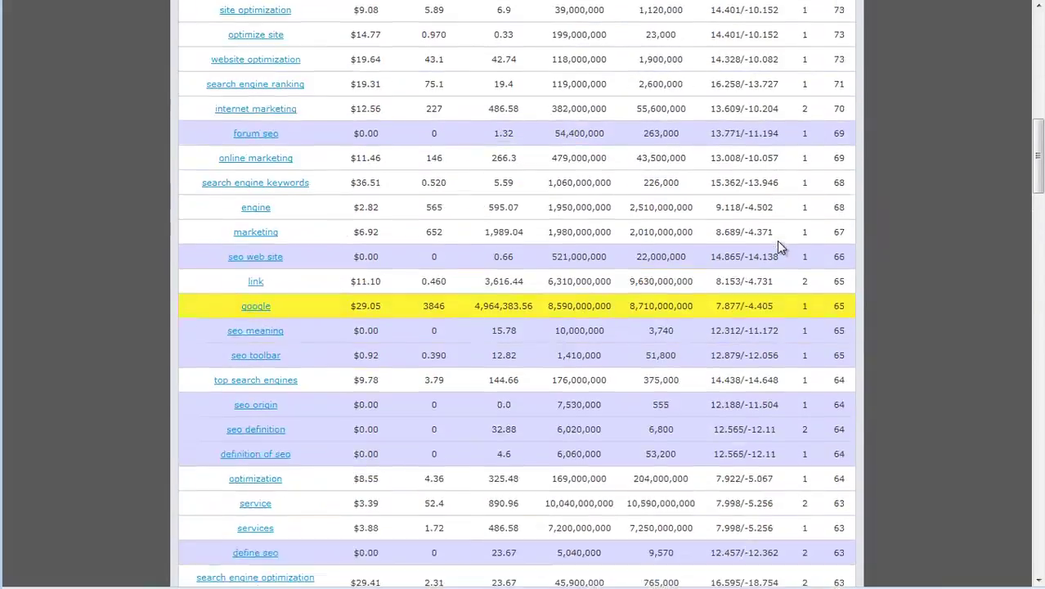
scroll(776, 240, down, 3)
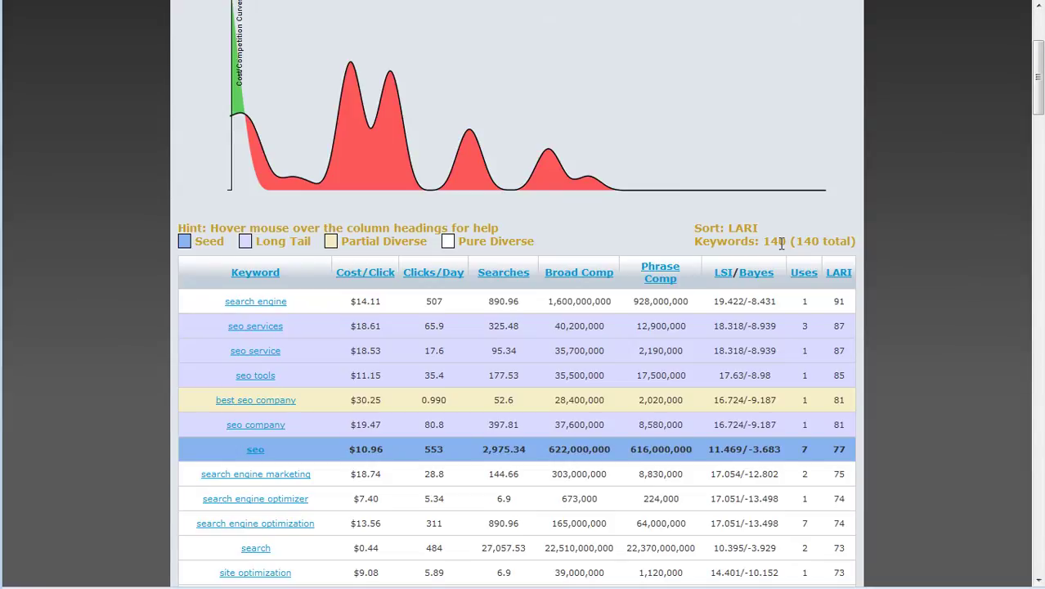
scroll(444, 342, down, 6)
scroll(444, 342, down, 10)
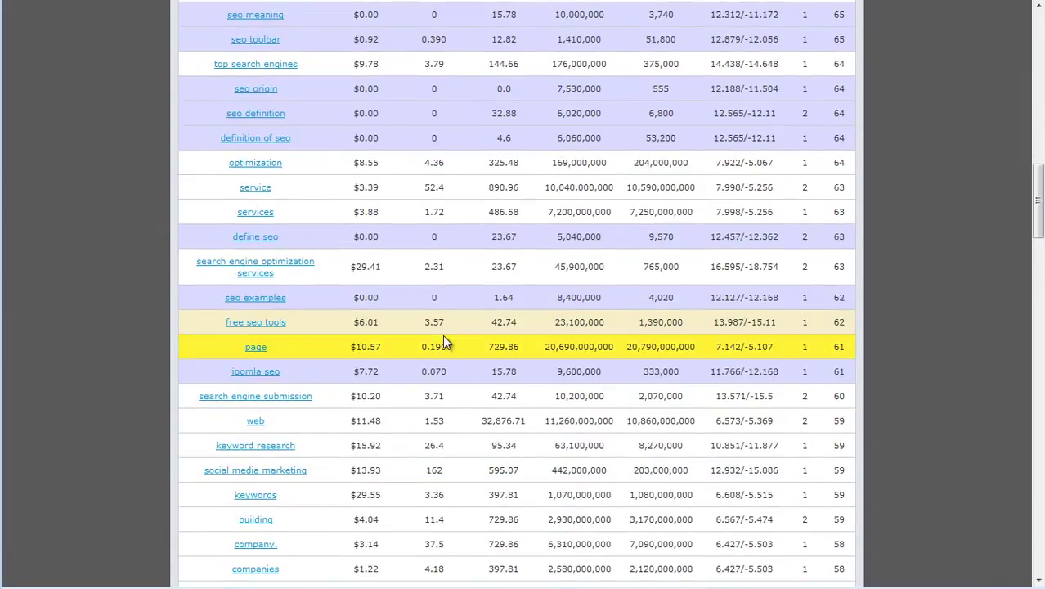
scroll(444, 342, down, 7)
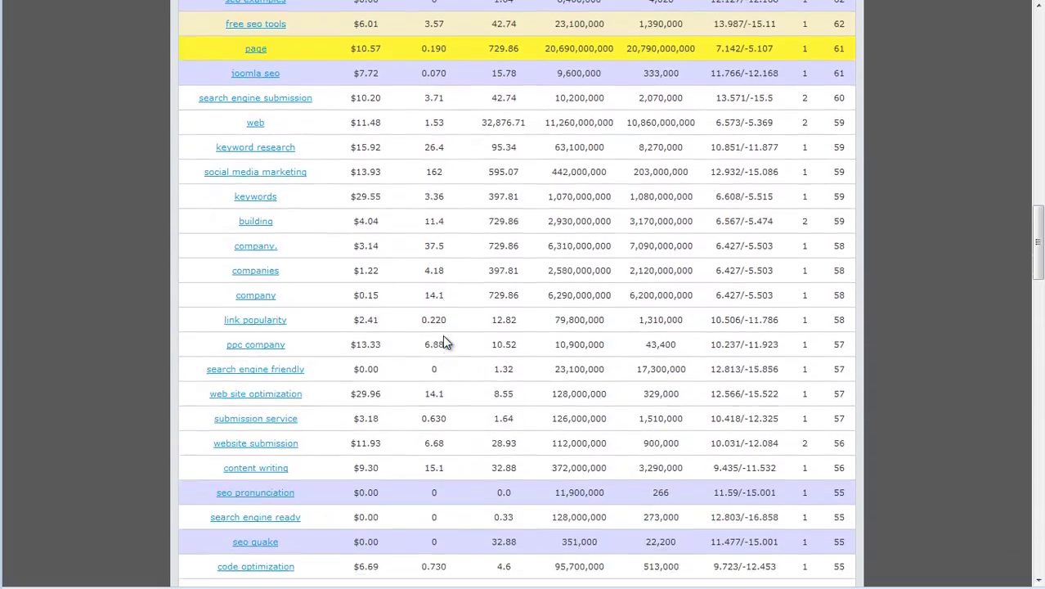
- Open the filter options reference for the seo keyword list and copy the variable name keyword_term_count
scroll(443, 338, up, 5)
scroll(761, 199, up, 20)
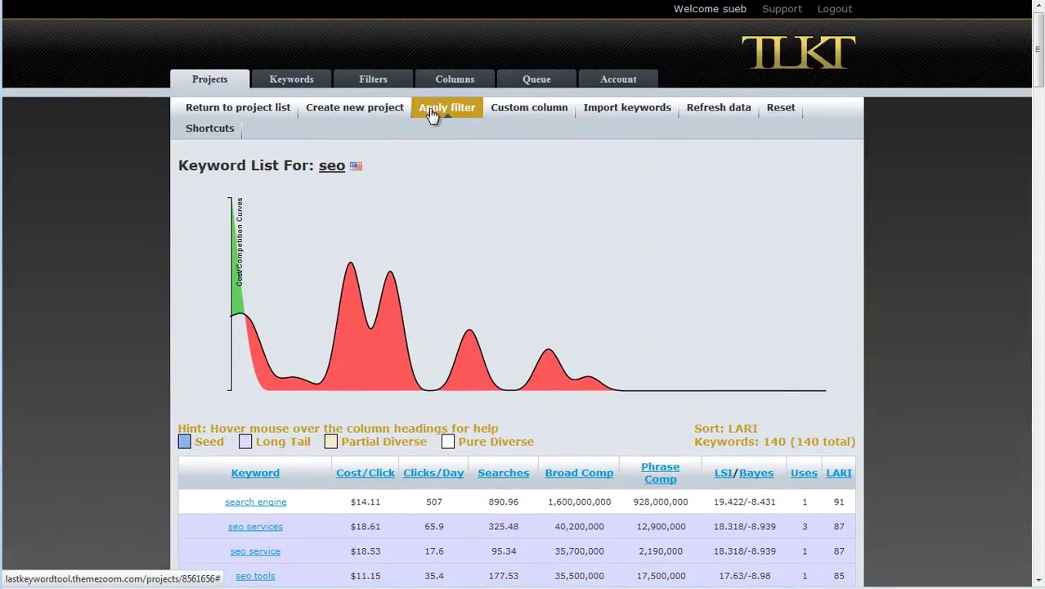
click(428, 108)
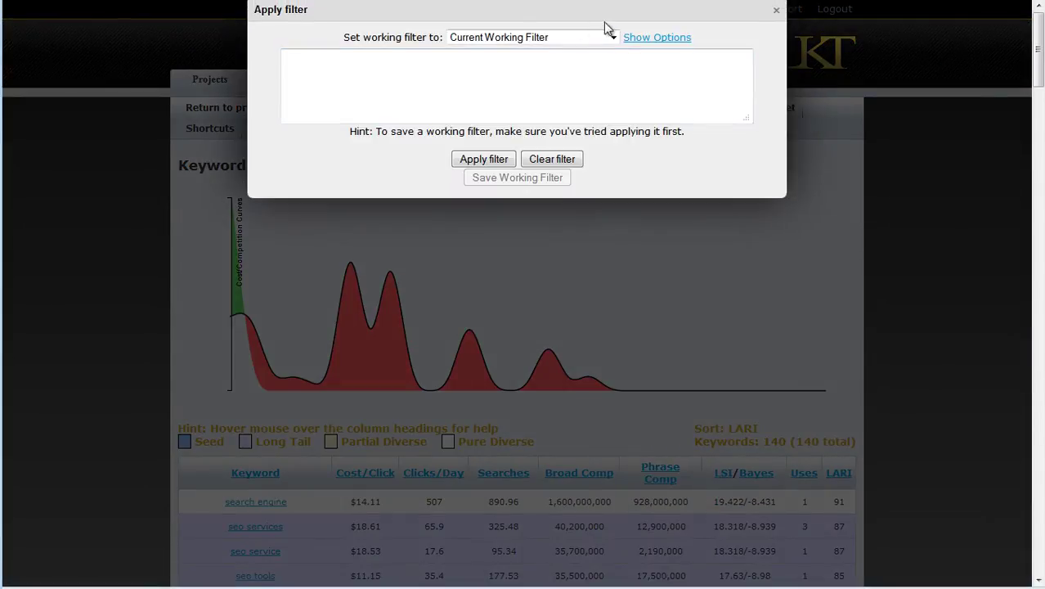
click(644, 41)
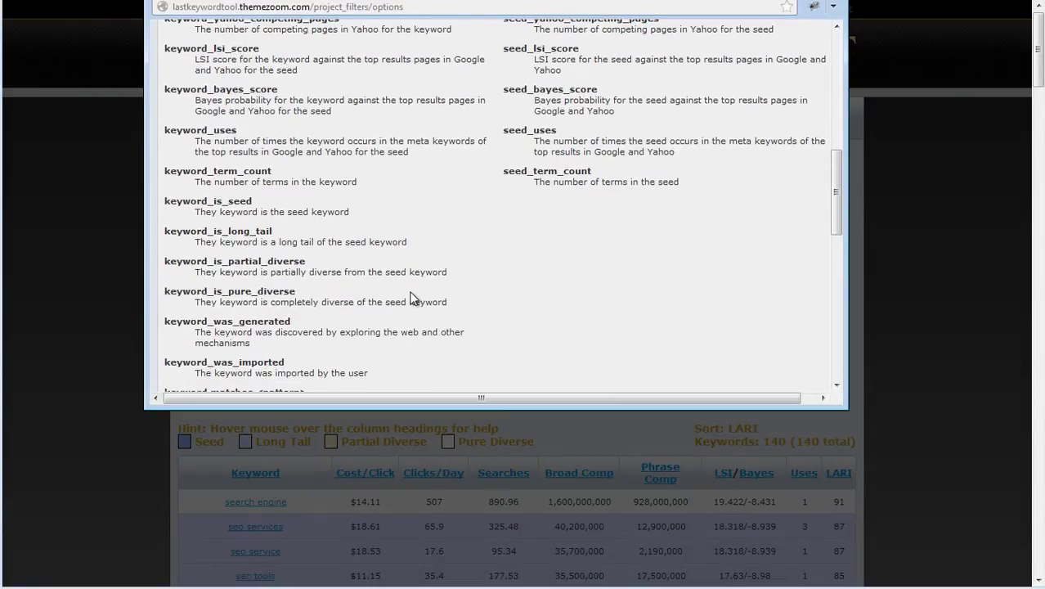
scroll(413, 298, down, 2)
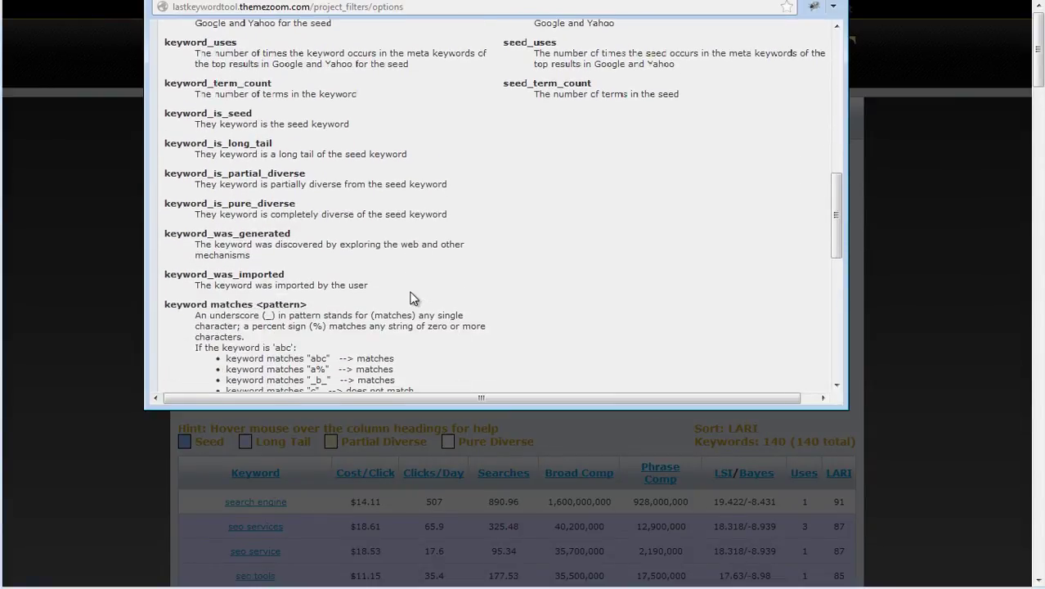
drag(282, 85, 149, 78)
key(ctrl+c)
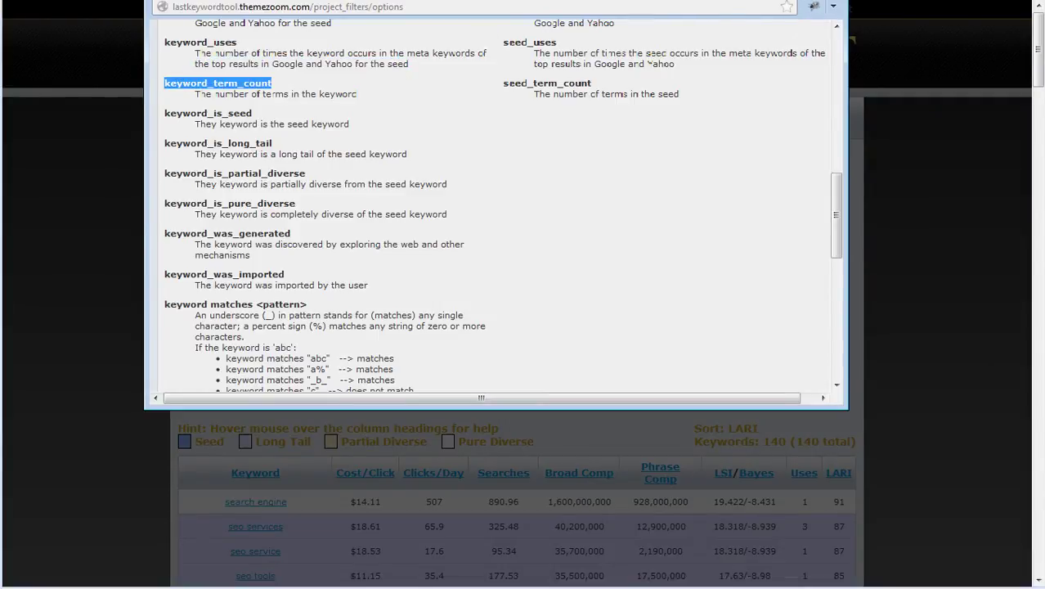
- Set the working filter to "keyword_term_count = 1", apply it and close the filter dialog
key(ctrl+w)
click(476, 62)
key(ctrl+v)
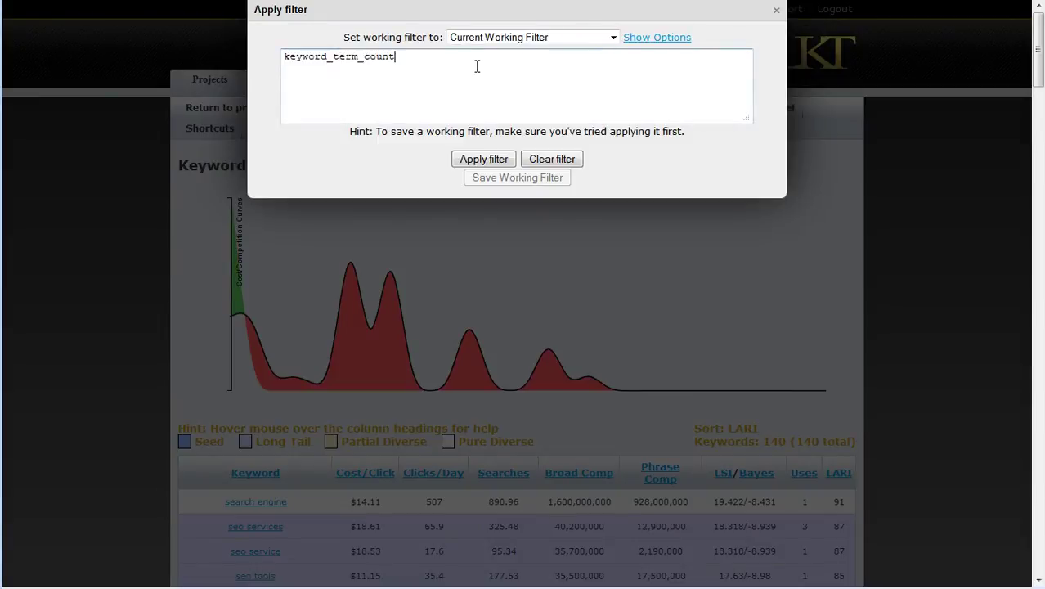
text(= 1)
click(482, 160)
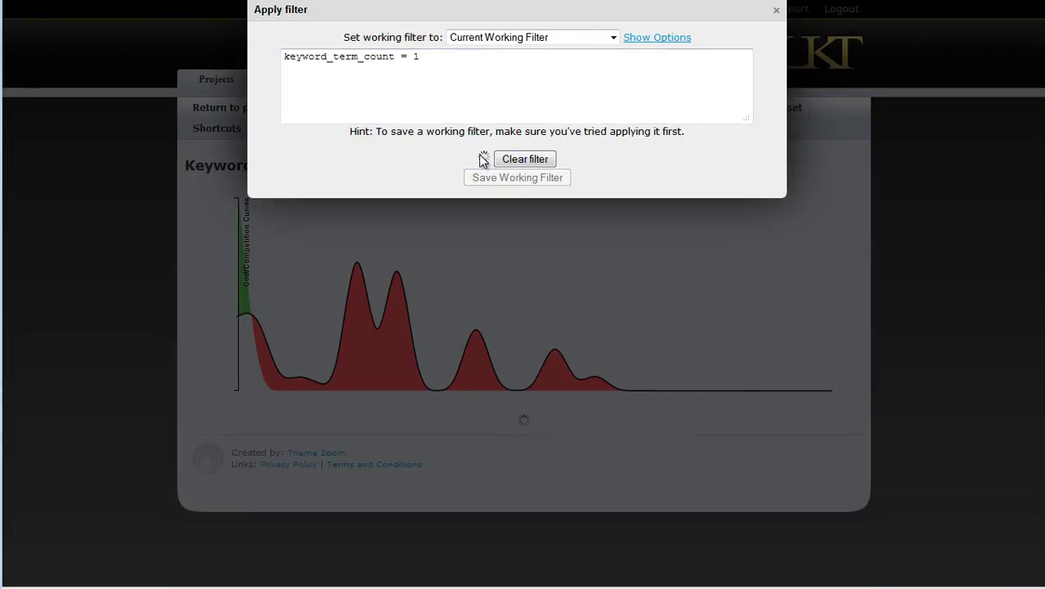
click(776, 13)
- Examine the single-term seo keywords from the highest LARI scores down to the lowest, and return to the highest-scoring ones
scroll(832, 263, down, 3)
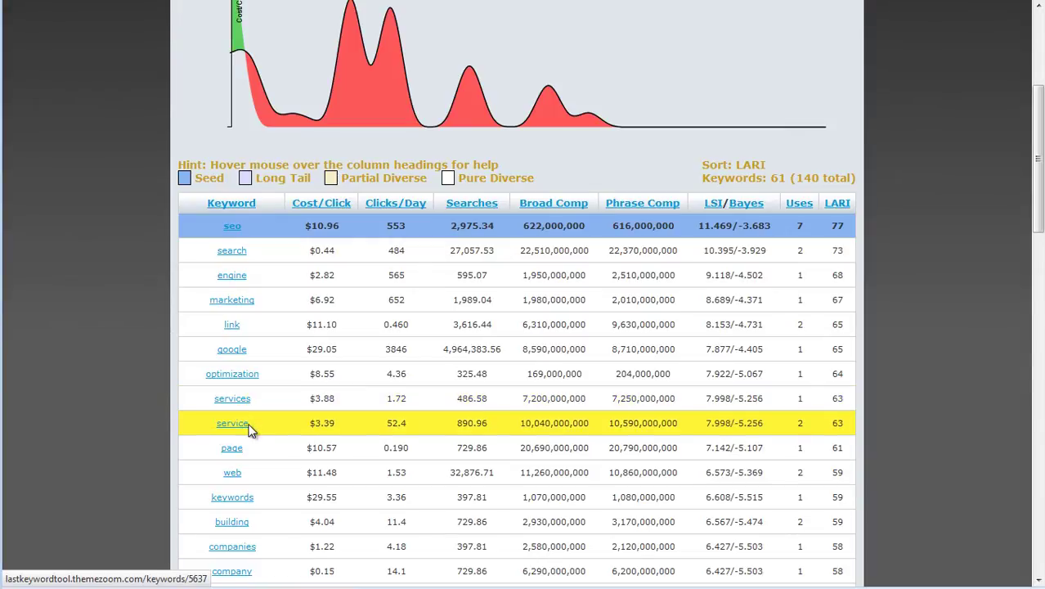
scroll(261, 409, down, 4)
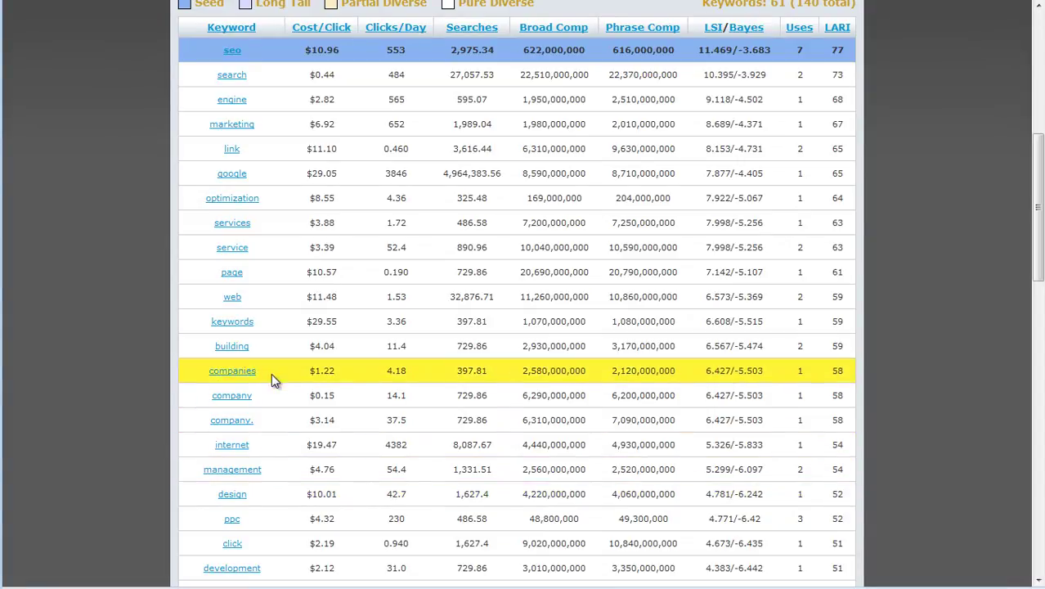
scroll(272, 376, down, 2)
scroll(254, 374, down, 2)
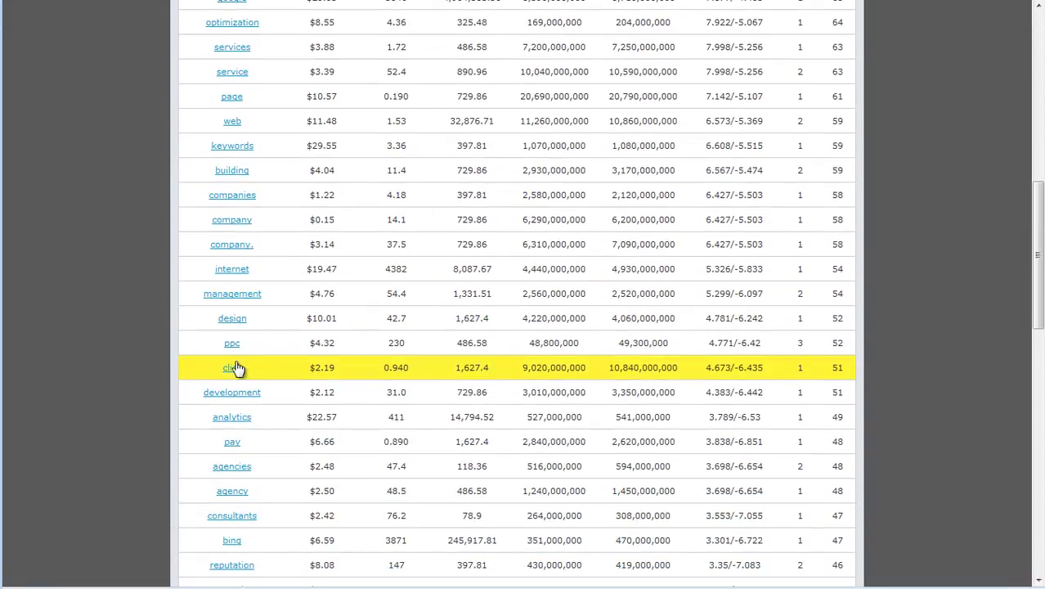
scroll(257, 401, down, 2)
scroll(258, 405, down, 2)
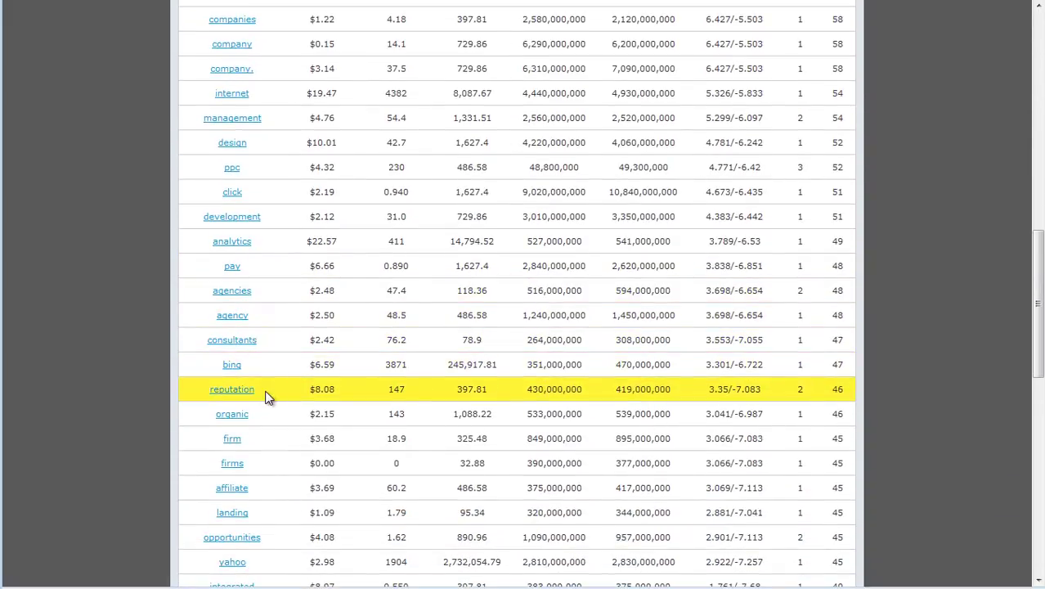
scroll(265, 413, down, 2)
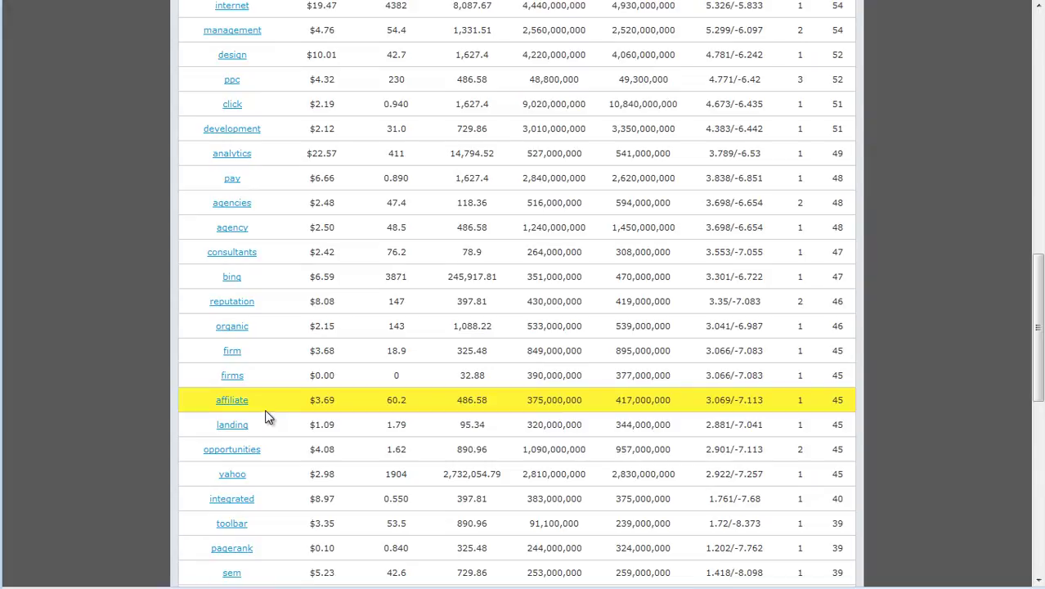
scroll(268, 417, down, 2)
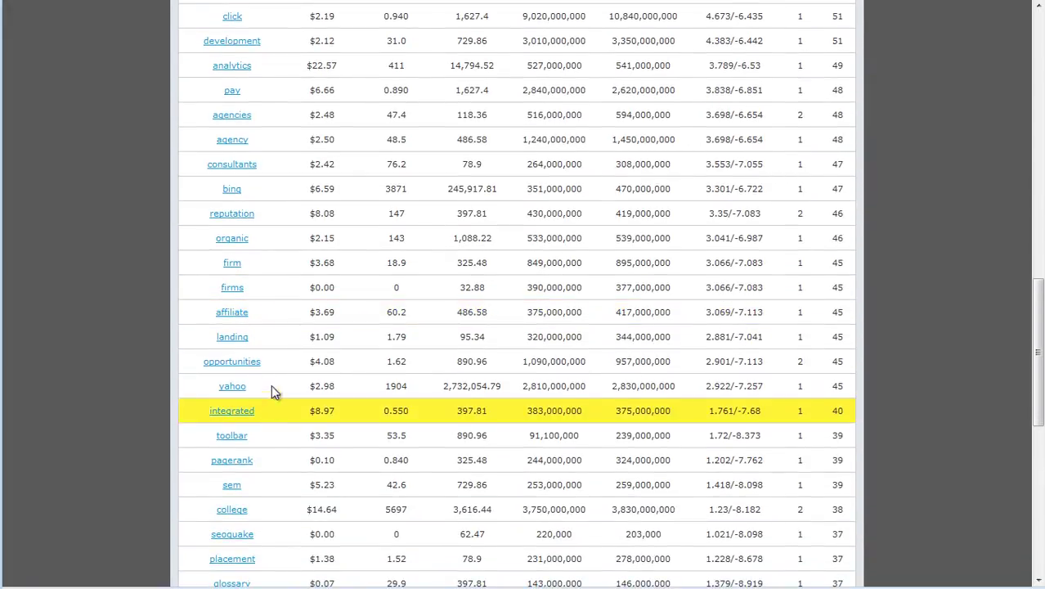
scroll(277, 383, down, 1)
scroll(275, 375, down, 4)
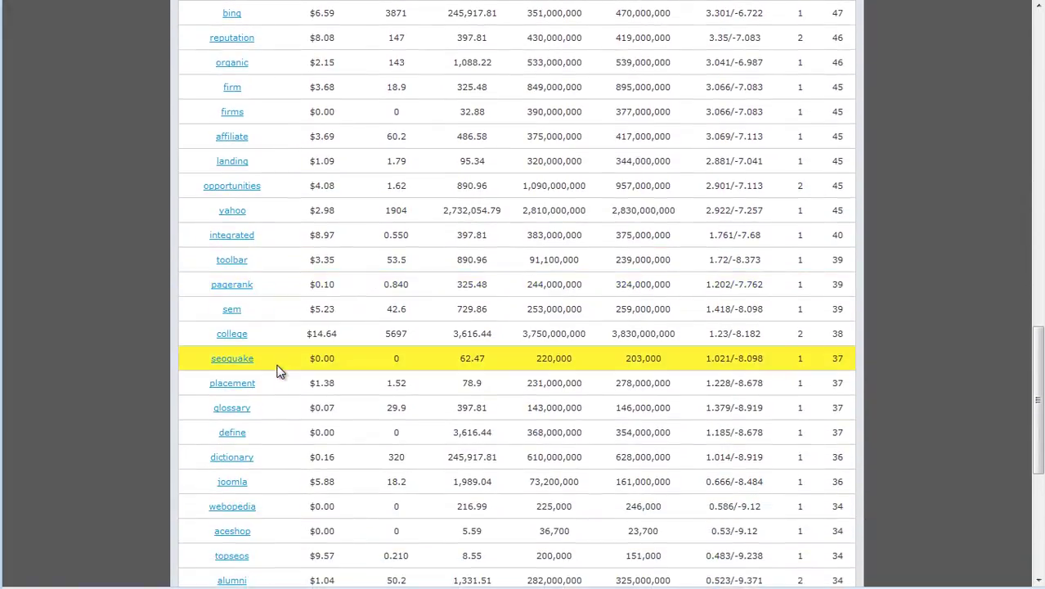
scroll(277, 372, down, 2)
scroll(276, 372, down, 2)
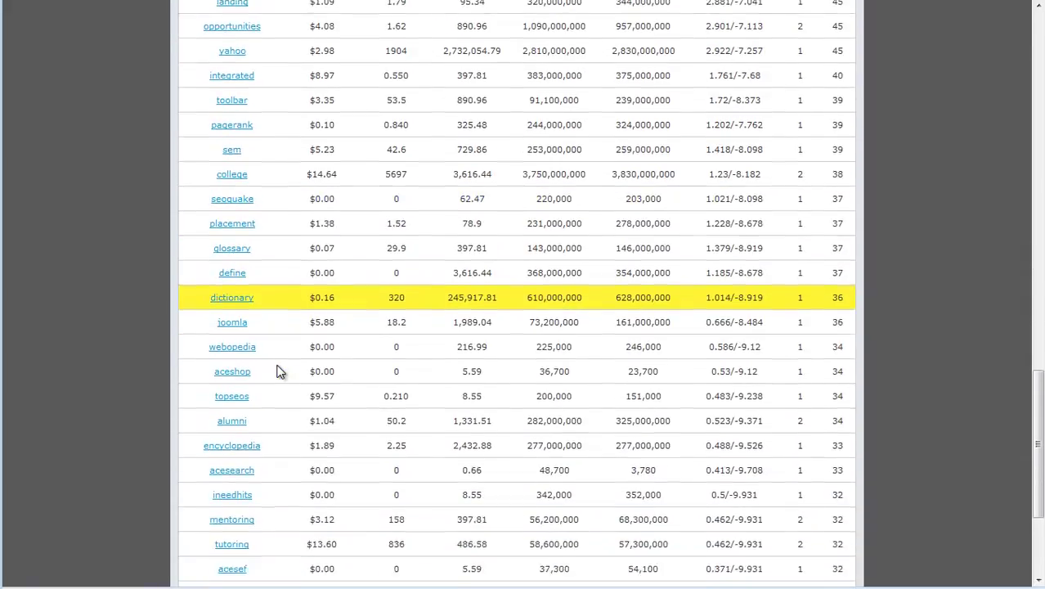
scroll(276, 372, down, 2)
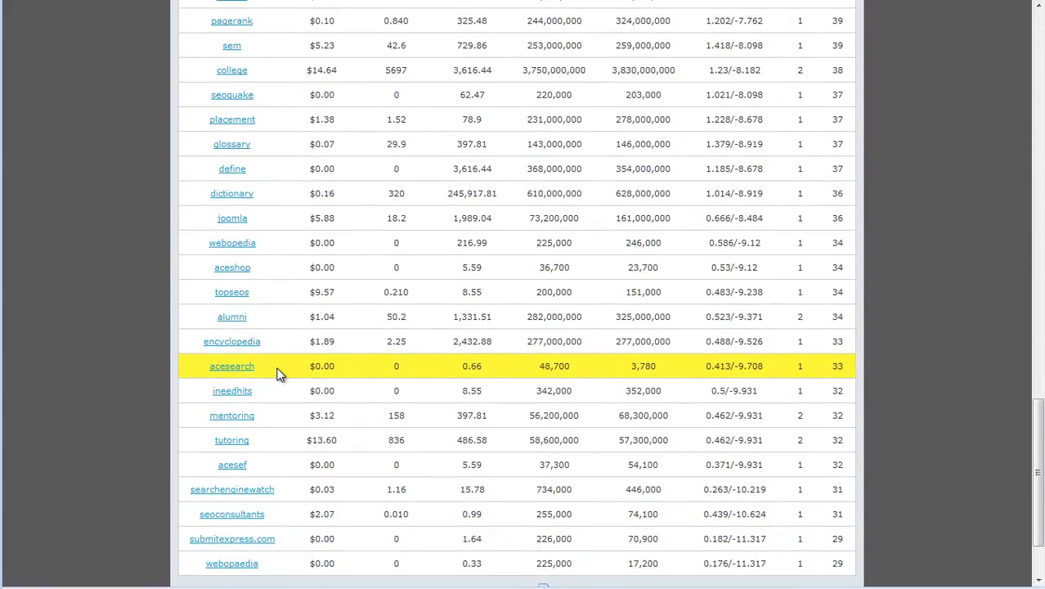
scroll(276, 372, down, 2)
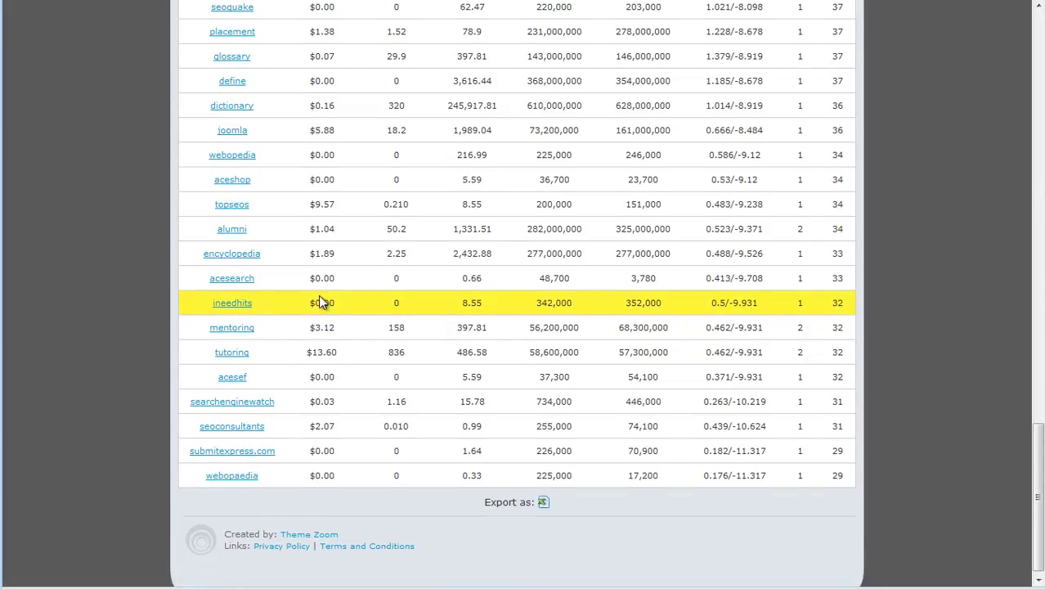
scroll(320, 296, up, 3)
scroll(252, 287, down, 3)
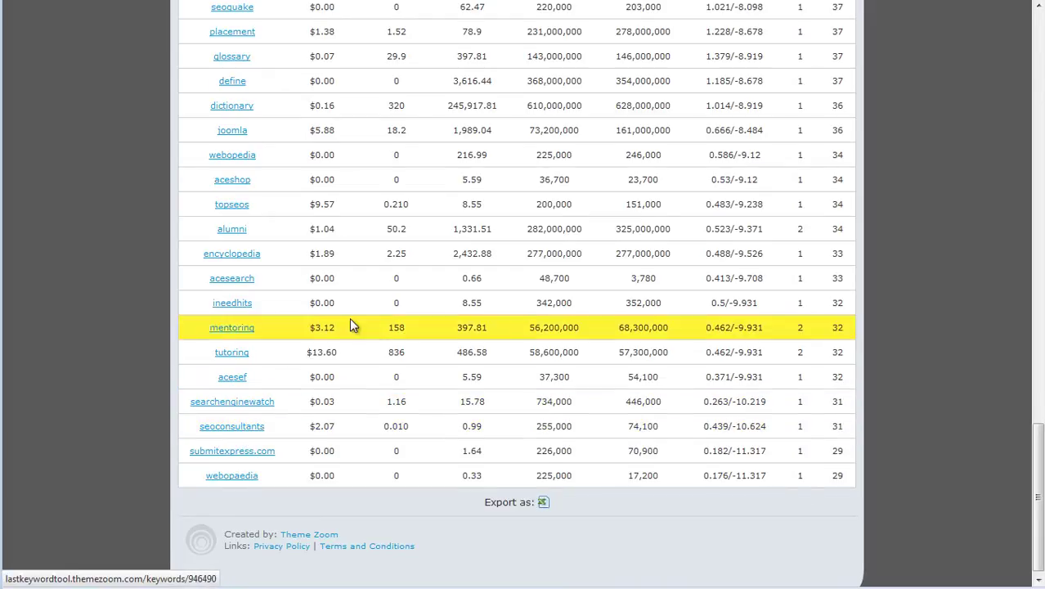
scroll(319, 295, up, 12)
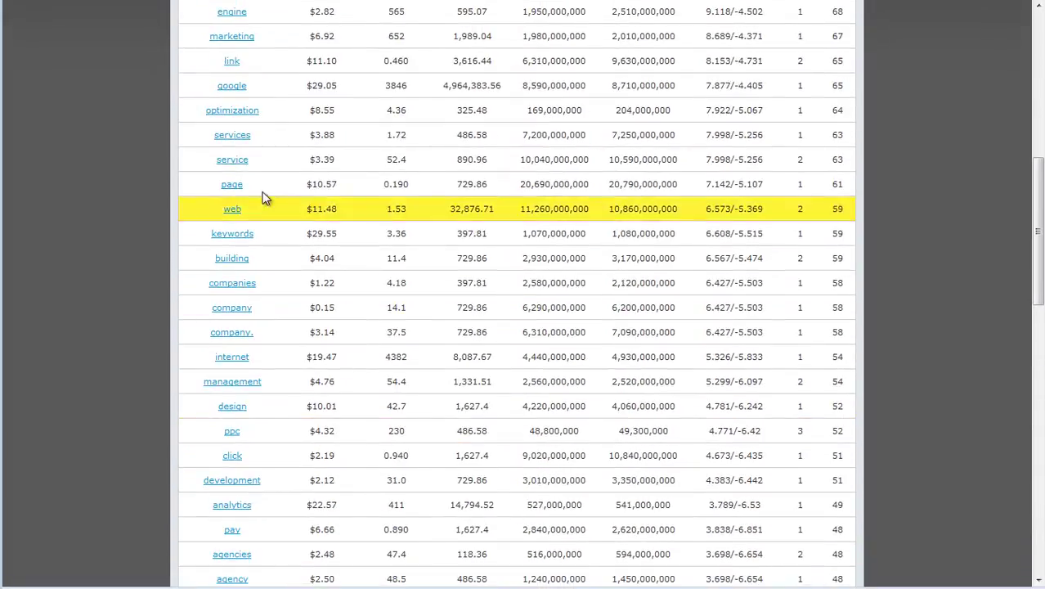
scroll(263, 198, up, 3)
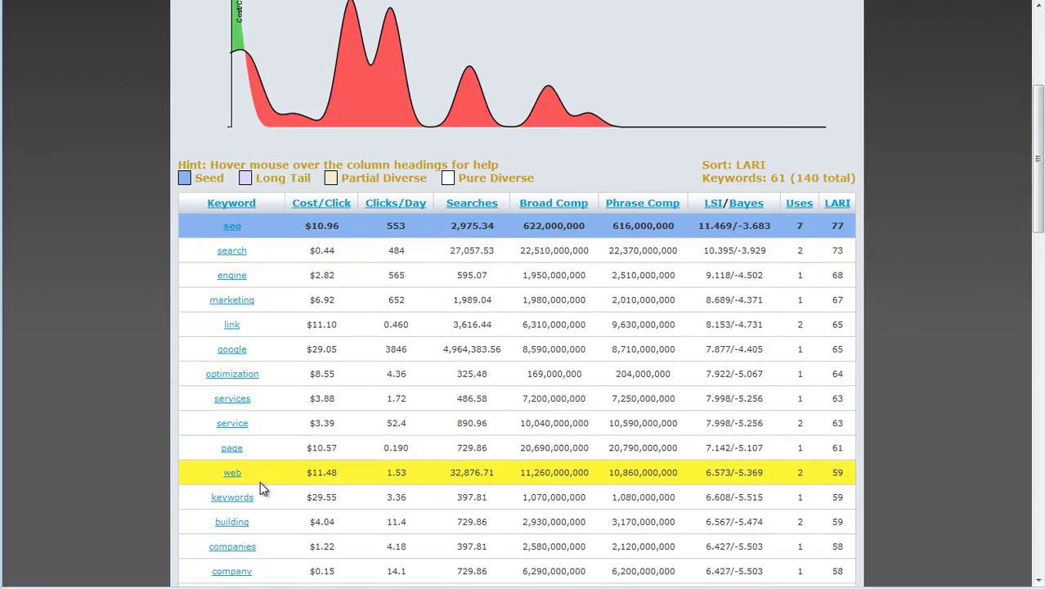
scroll(260, 480, down, 1)
scroll(260, 482, down, 1)
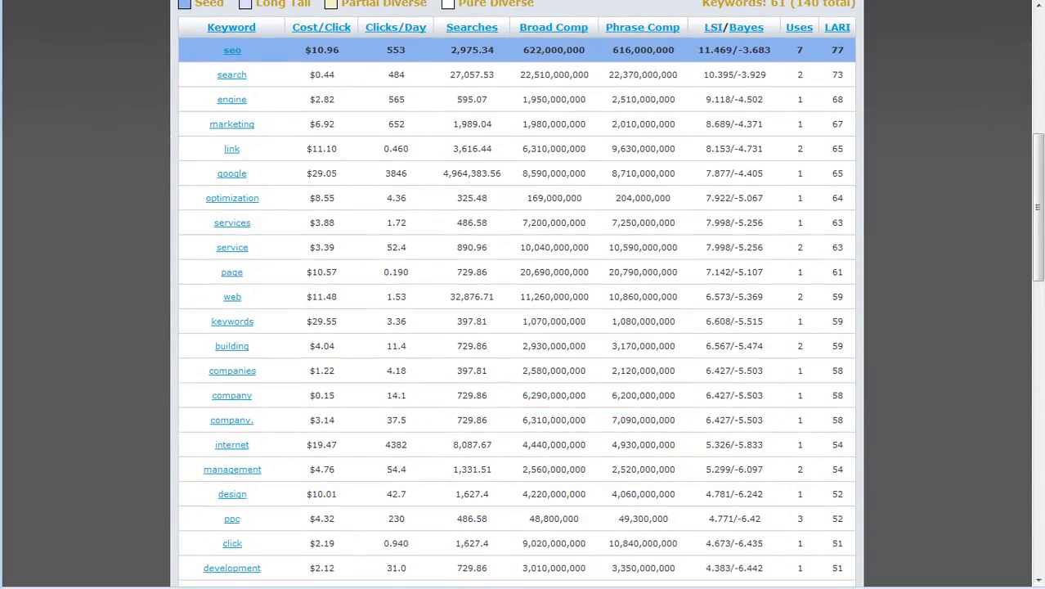
- In the Notepad outline, add the line "nashville seo" below "secrets / tips" under SEO Consulting, and return to the keyword list
drag(1044, 187, 532, 115)
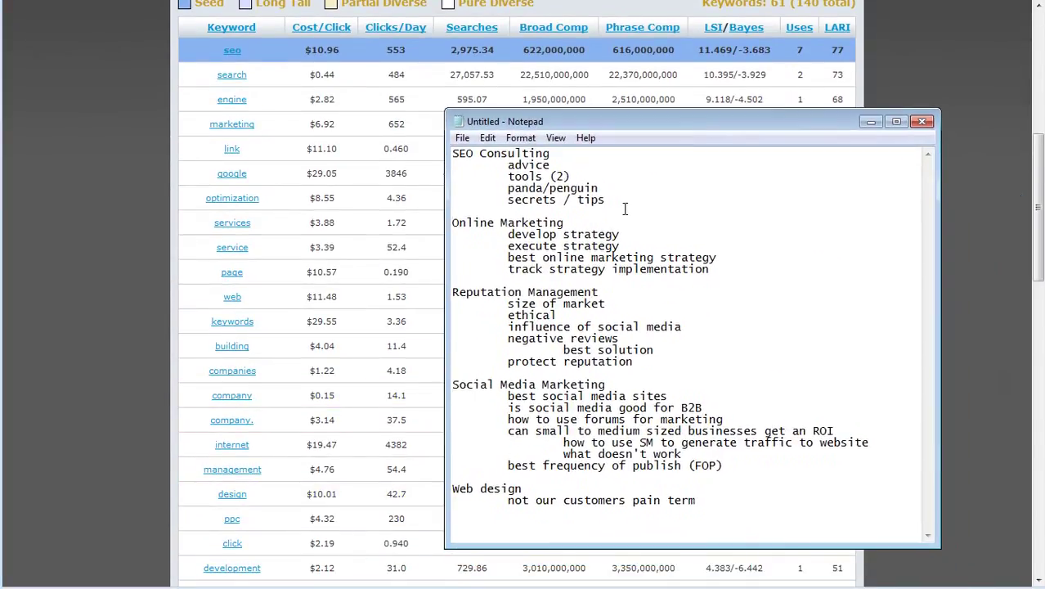
click(624, 209)
key(Return)
key(Return)
key(Up)
key(Up)
text(nach)
key(BackSpace)
key(BackSpace)
text(shvill)
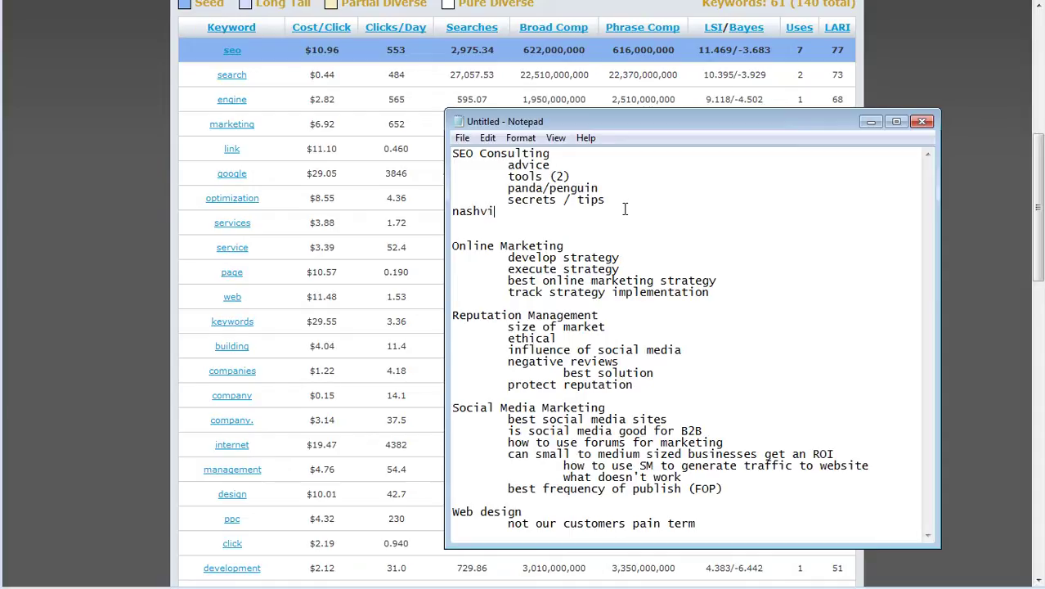
text(e so)
key(BackSpace)
text(eo)
key(alt+Tab)
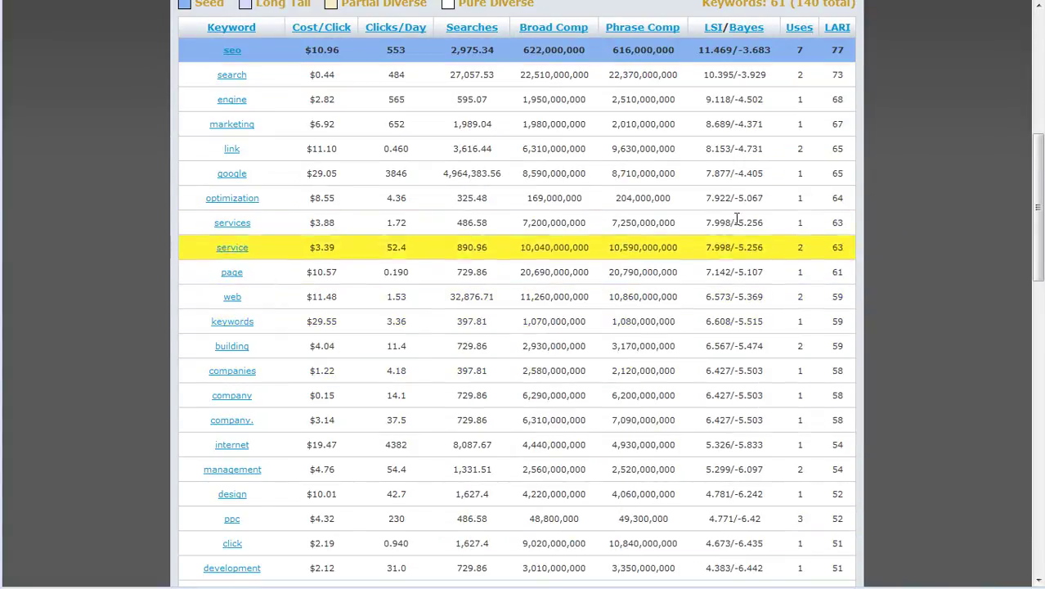
- Change the working filter to "keyword_term_count > 1", apply it and close the filter dialog
scroll(902, 178, up, 5)
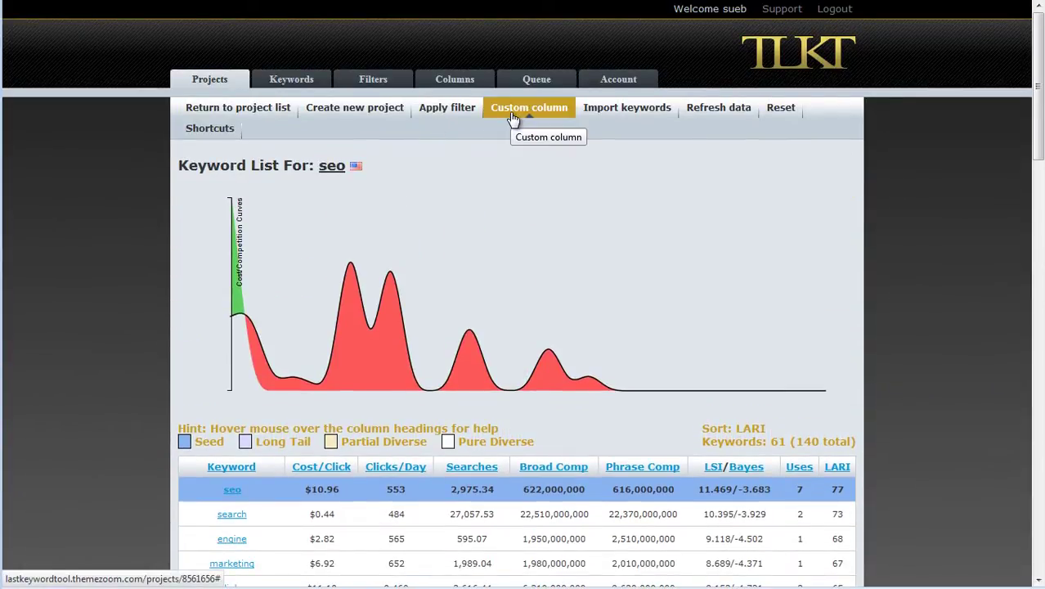
click(447, 108)
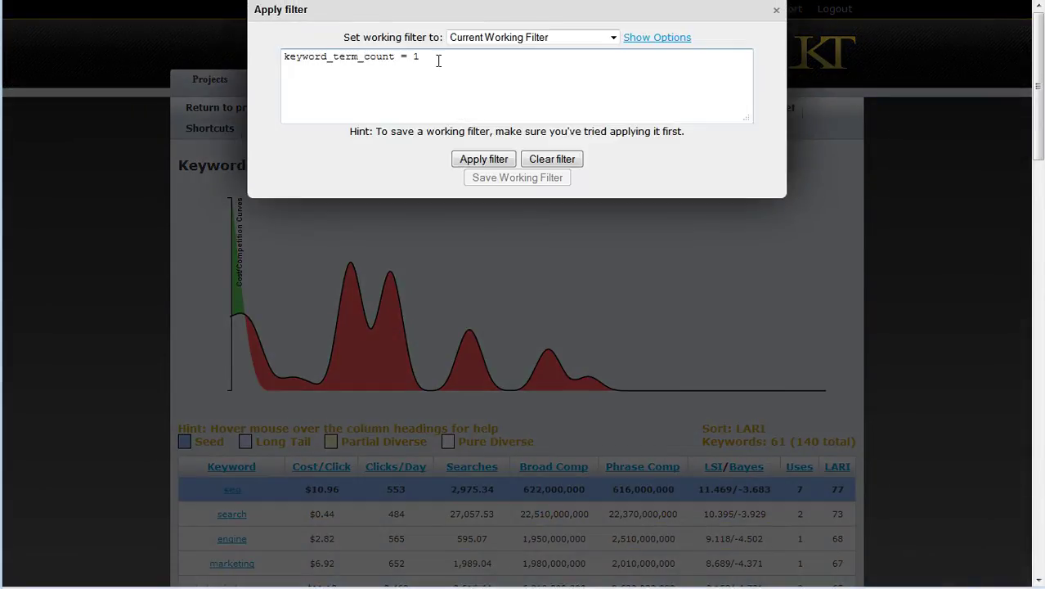
key(BackSpace)
key(BackSpace)
text(>)
key(BackSpace)
key(BackSpace)
text(<1)
key(BackSpace)
key(BackSpace)
text(> 1)
click(463, 161)
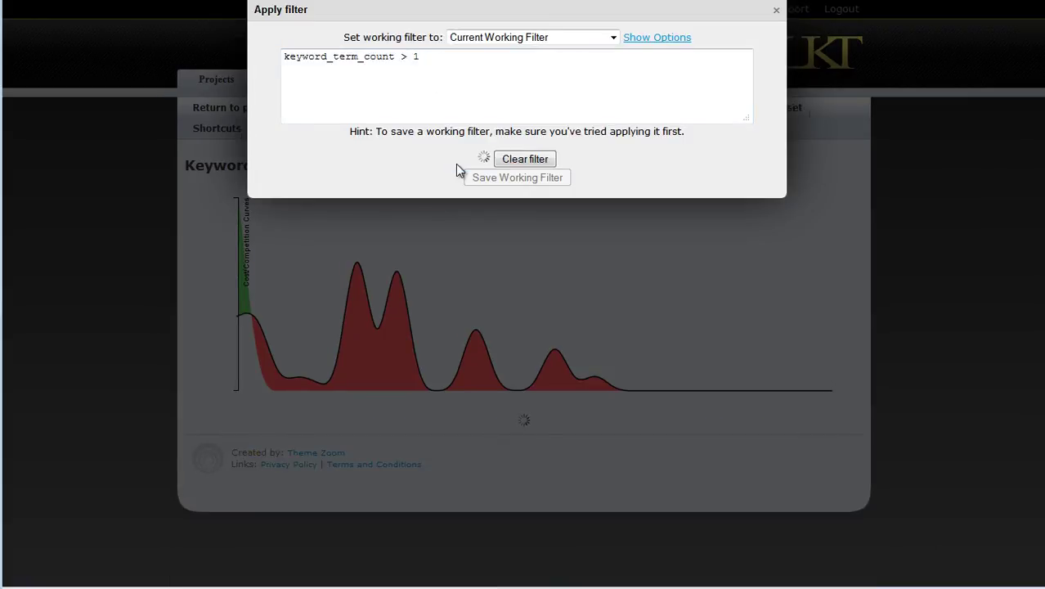
click(776, 13)
- Examine the multi-term seo keywords with high and middle LARI scores, including the long-tail and diverse phrases
scroll(870, 274, down, 3)
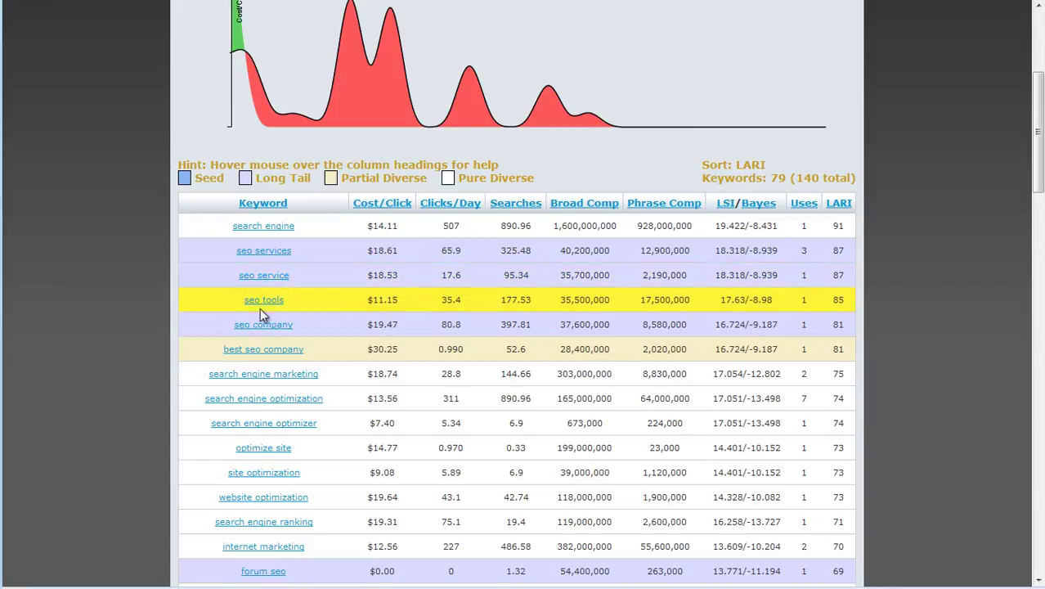
scroll(293, 303, down, 1)
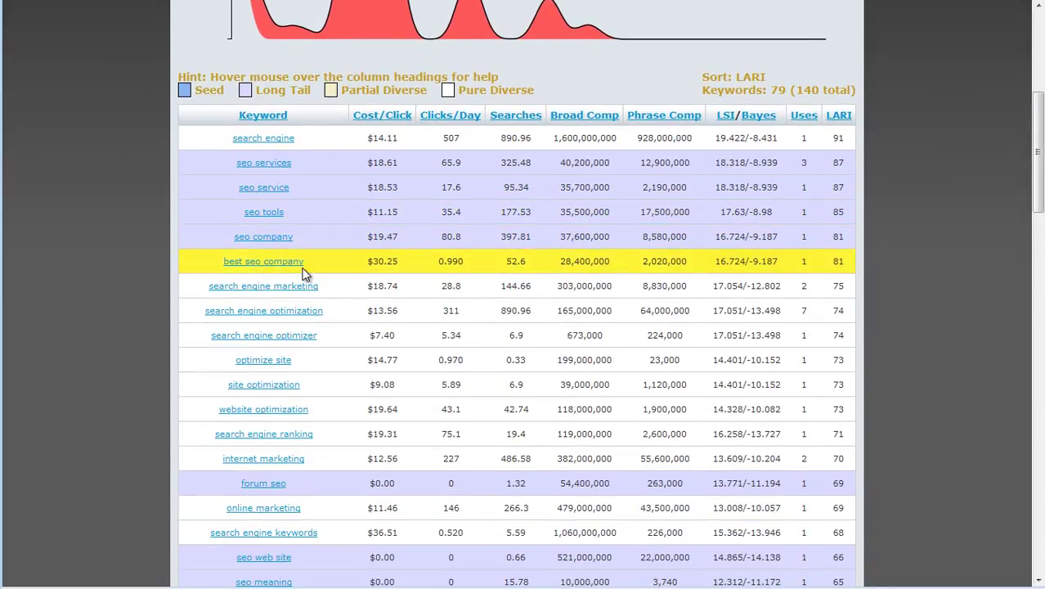
scroll(304, 273, down, 1)
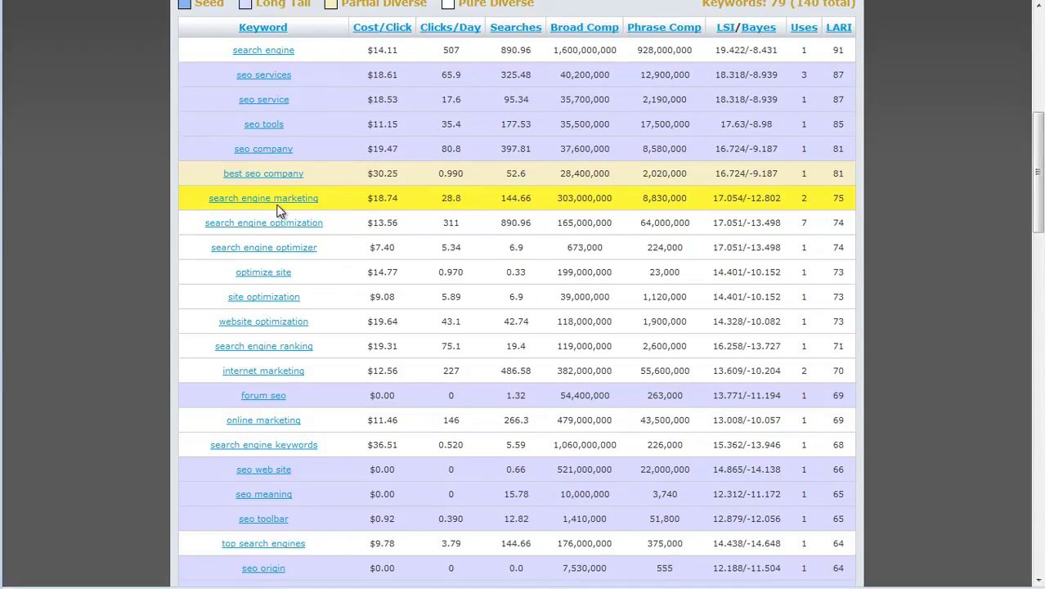
scroll(263, 347, down, 1)
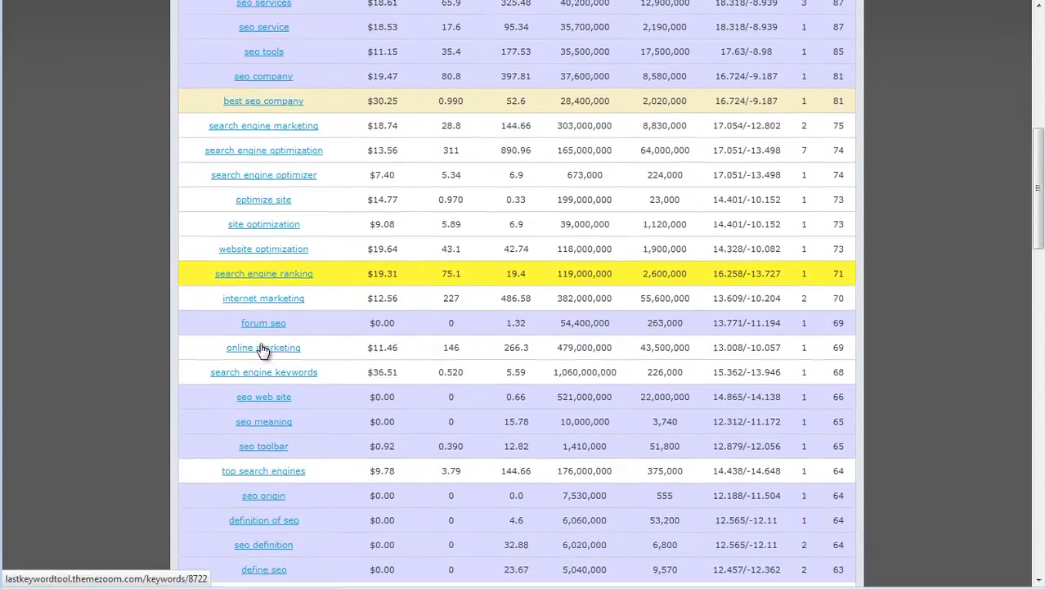
scroll(262, 347, down, 3)
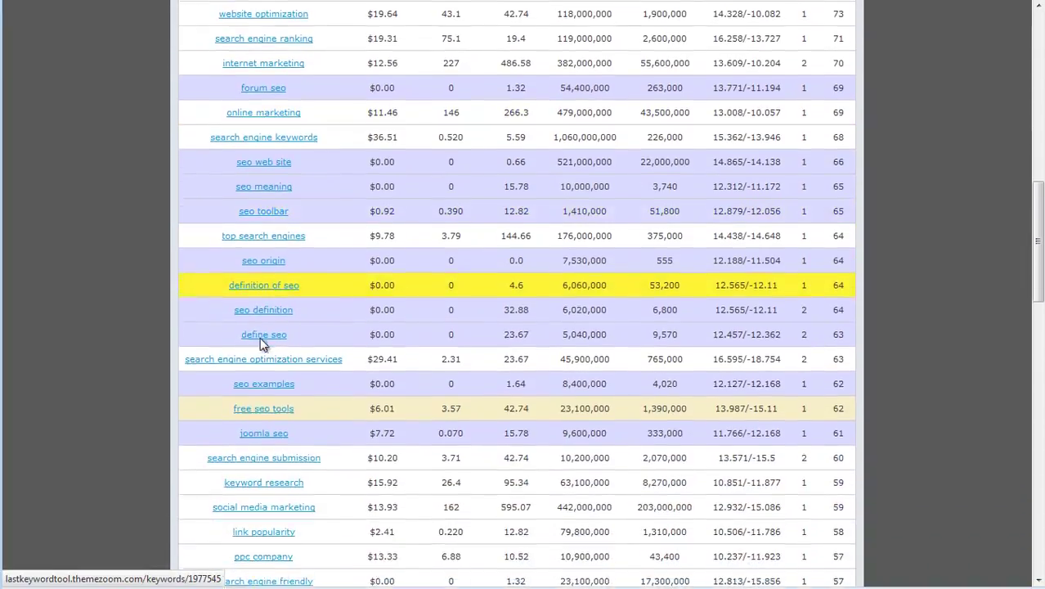
scroll(287, 278, up, 5)
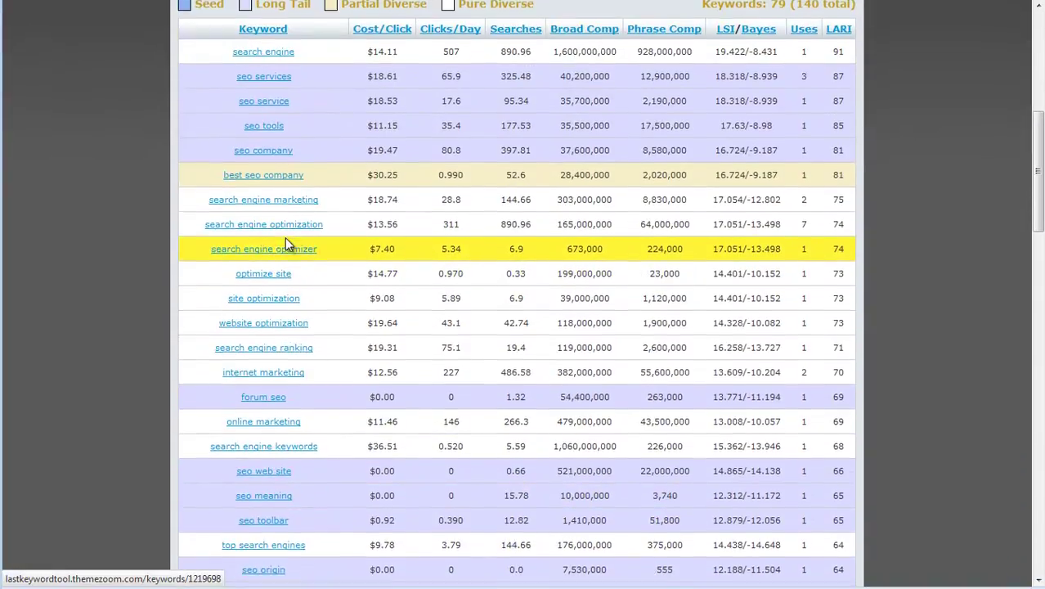
scroll(284, 237, up, 2)
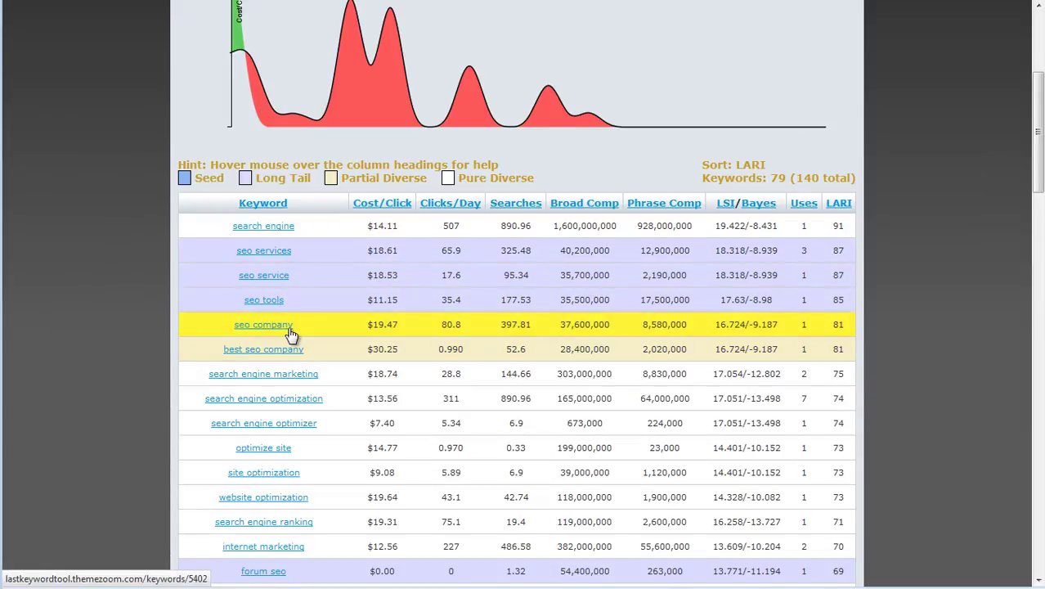
- Bring the Notepad outline beside the keyword list, review its "nashville seo" line and topics, and move it out of view again
drag(1043, 174, 674, 173)
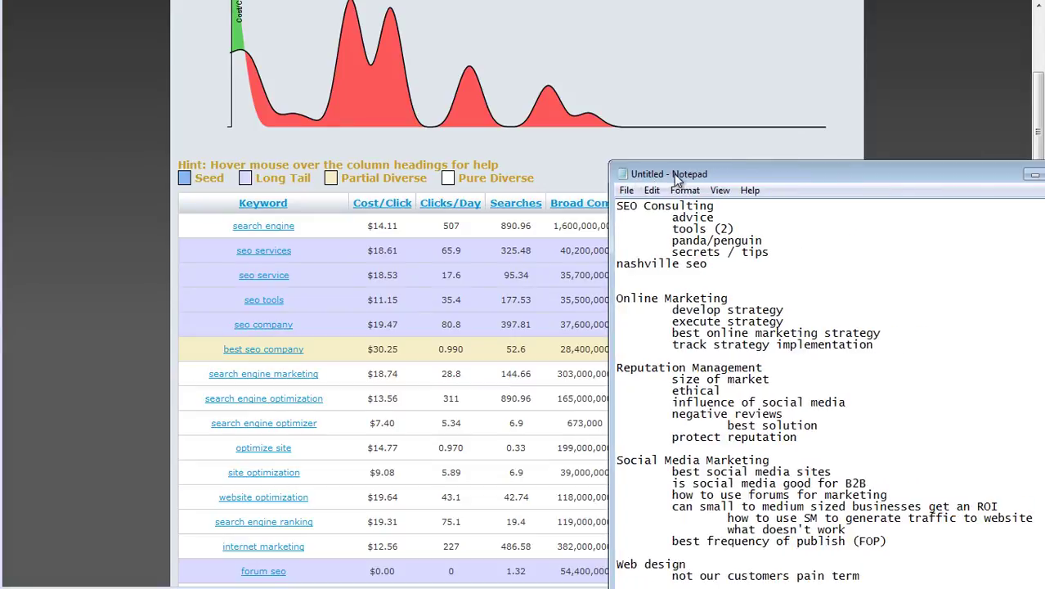
click(711, 267)
drag(747, 174, 1044, 173)
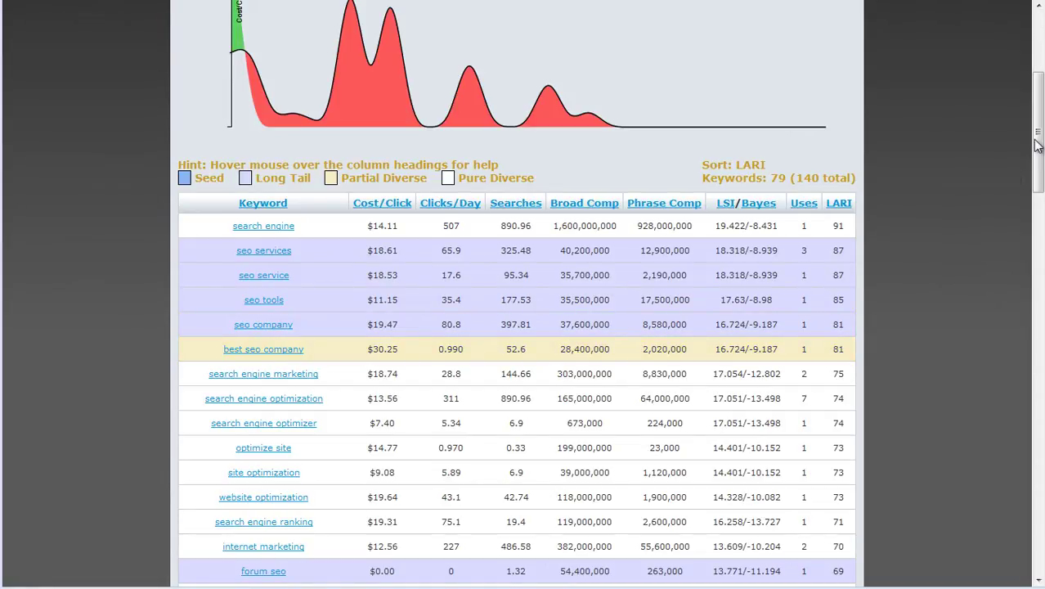
- Compare the highest-scoring multi-term keywords with the lower-scoring phrases to find theme candidates for the outlined topics
drag(1037, 146, 1036, 172)
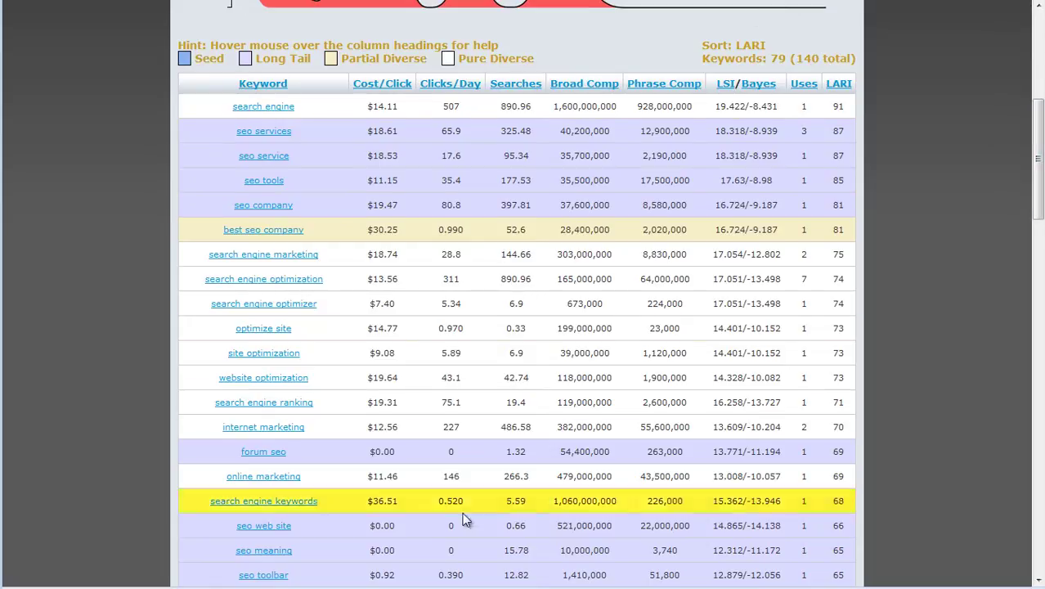
scroll(523, 233, down, 5)
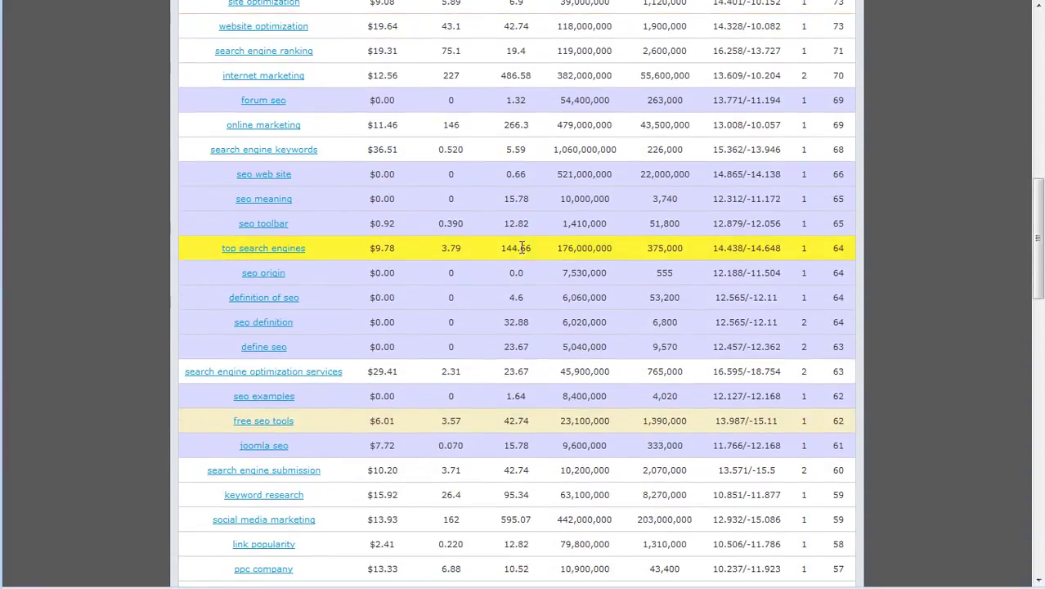
scroll(522, 247, down, 1)
scroll(519, 237, up, 6)
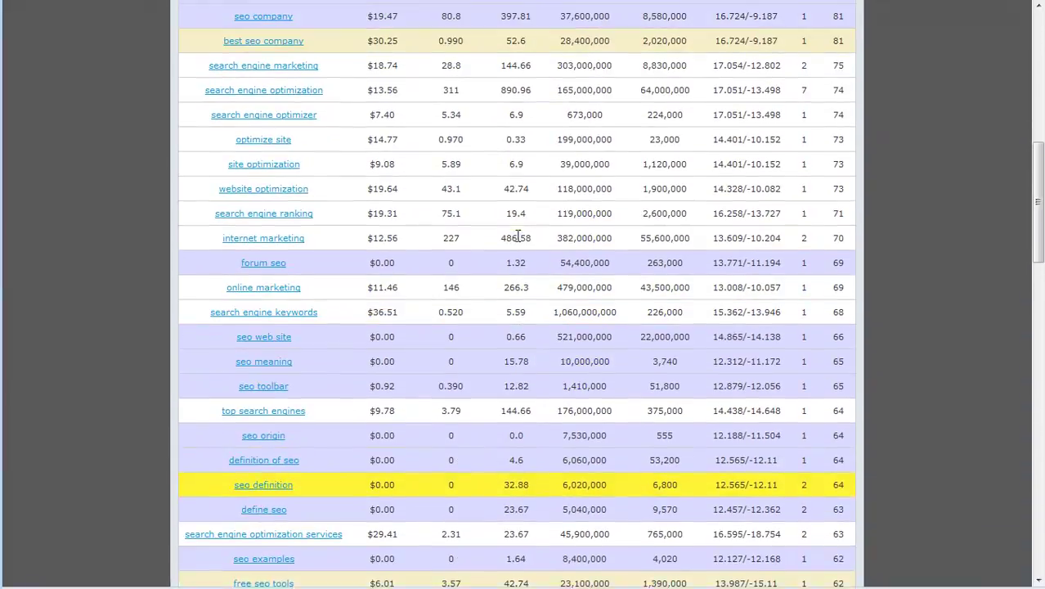
scroll(516, 229, up, 2)
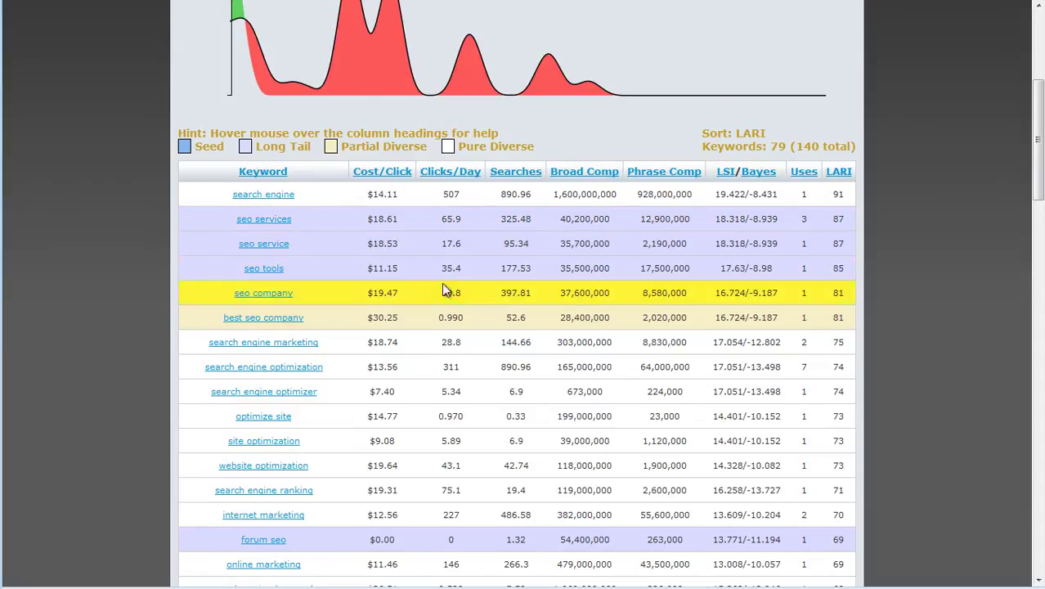
scroll(456, 335, down, 4)
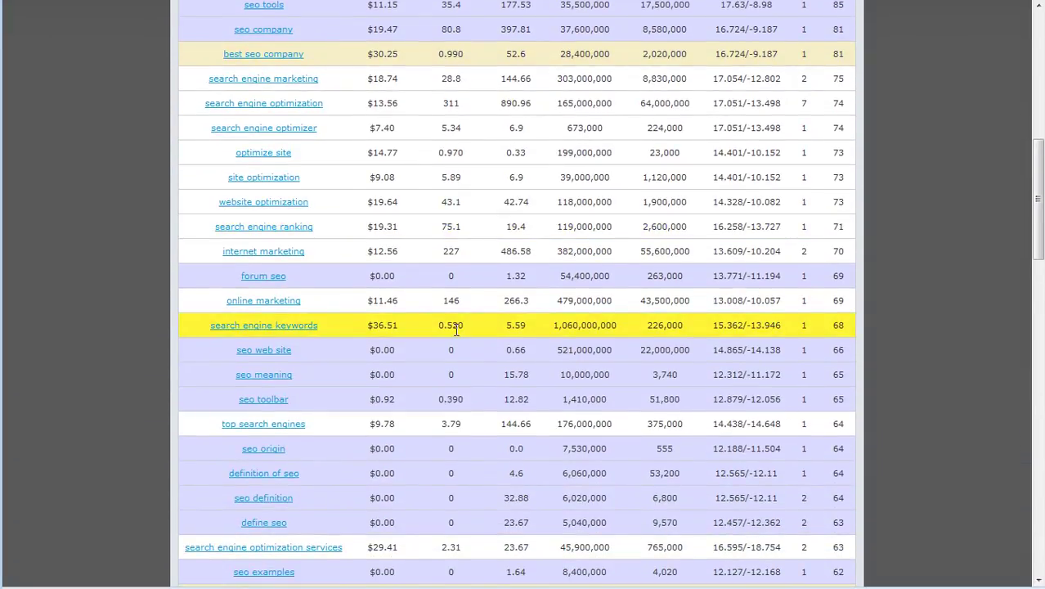
scroll(457, 327, up, 4)
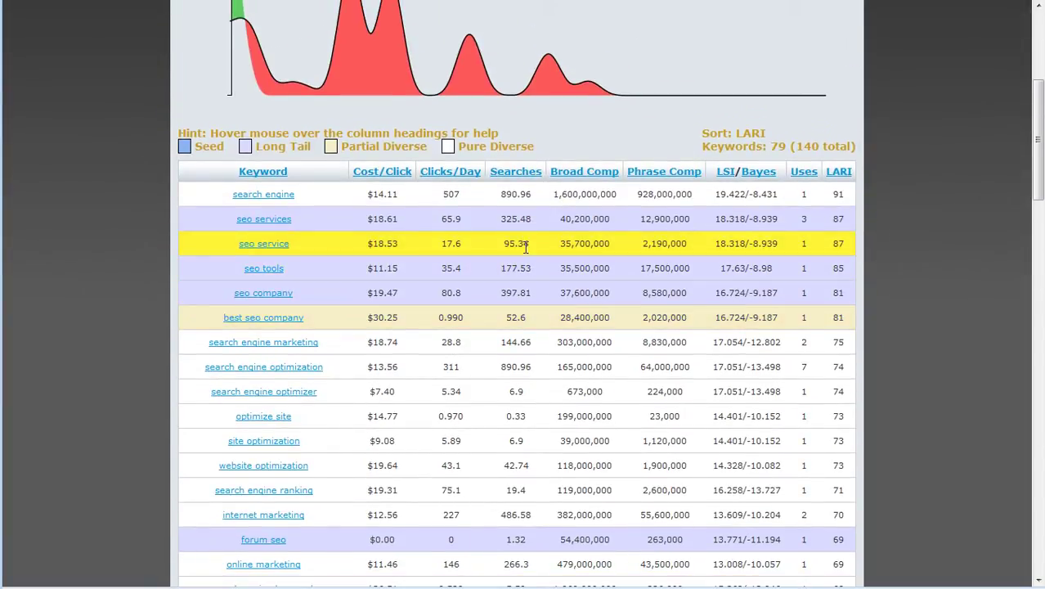
- Examine the daily search figures of the multi-term keywords, starting with "seo service", and dismiss the Firefox update notice
drag(525, 244, 497, 247)
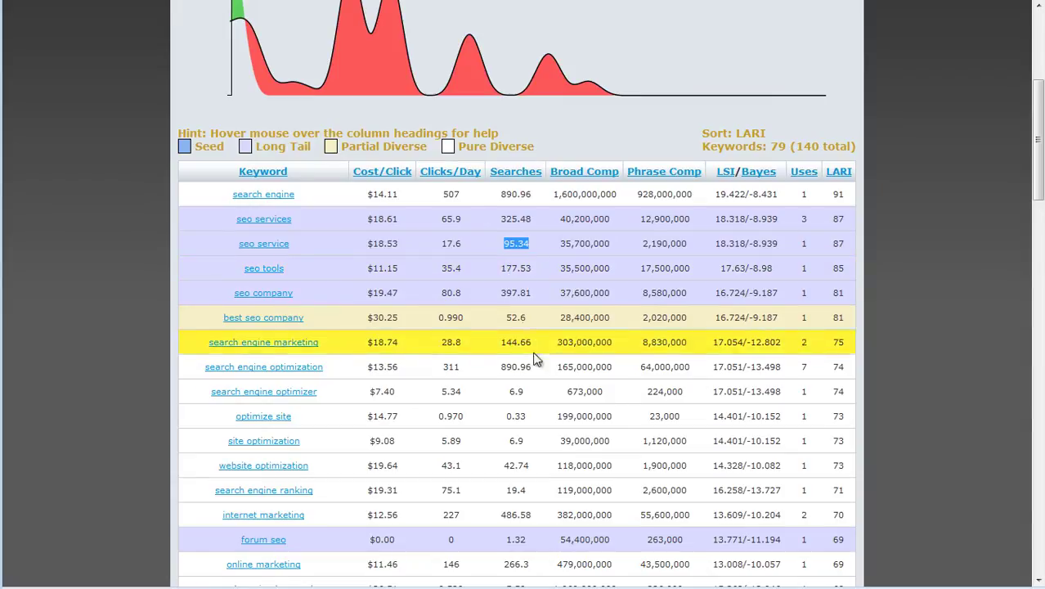
scroll(532, 360, down, 2)
scroll(532, 355, down, 4)
scroll(532, 354, up, 5)
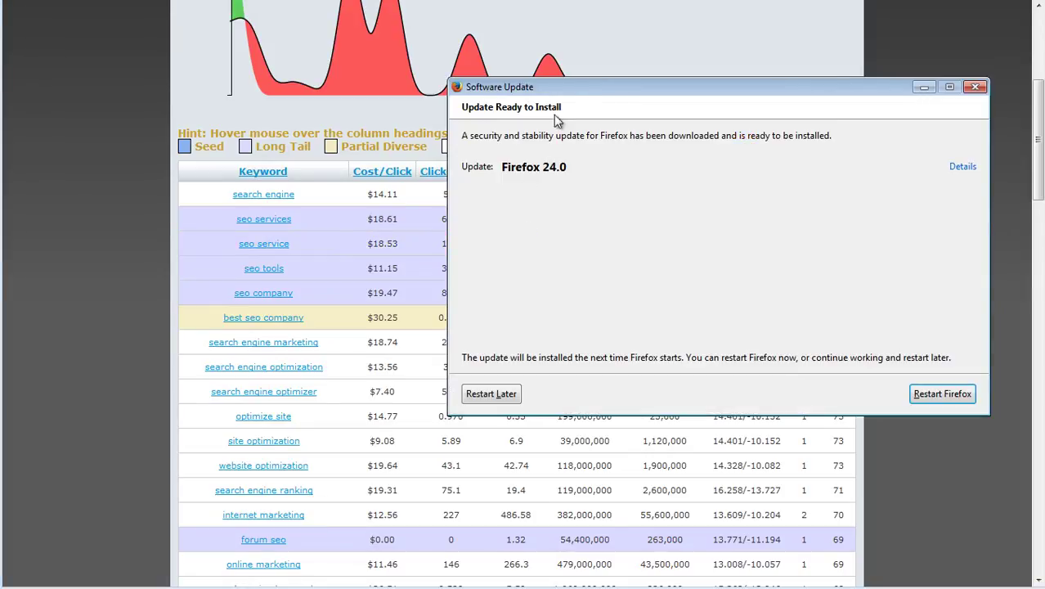
key(Escape)
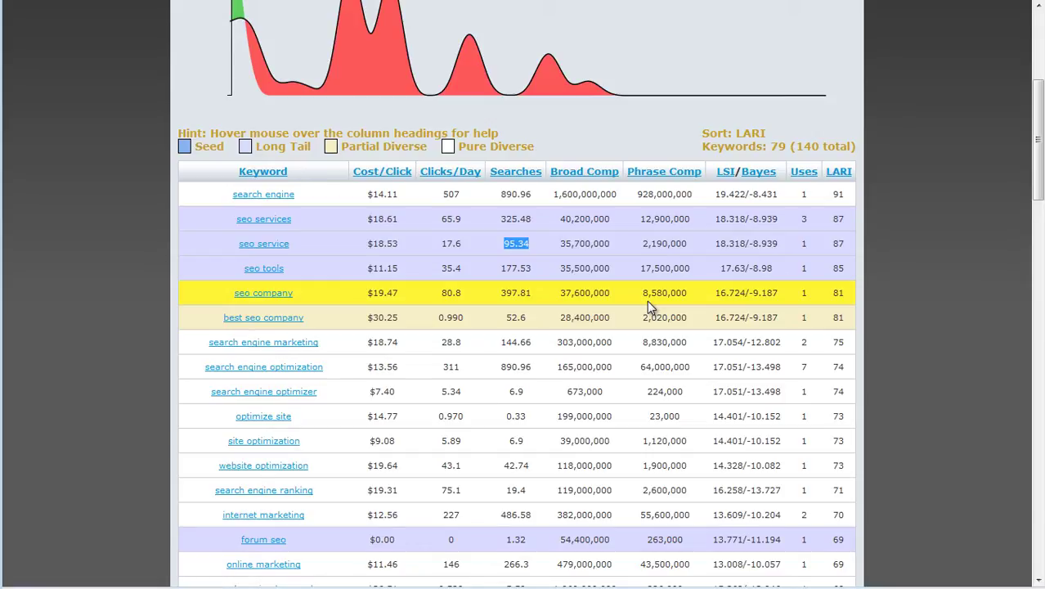
click(548, 250)
- Look up the available filter tokens for the keyword list and copy keyword_google_searches_per_day
scroll(888, 243, up, 4)
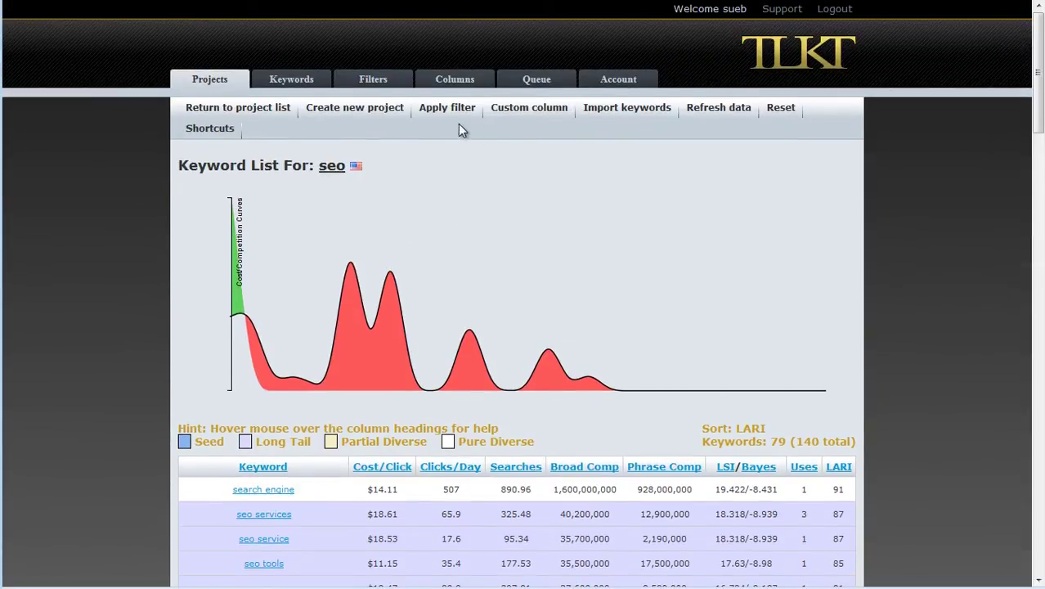
click(450, 105)
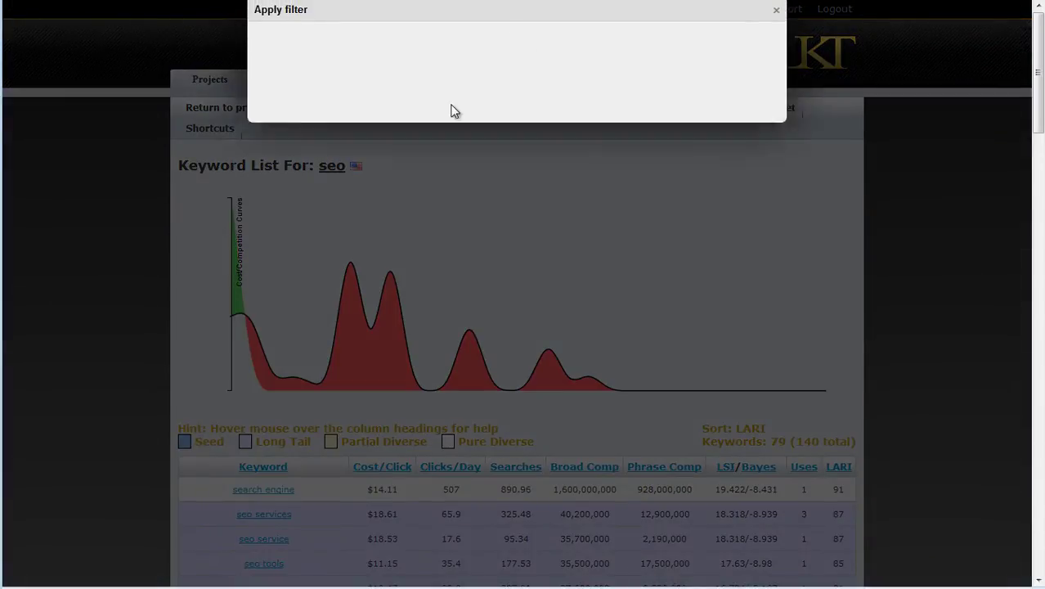
click(662, 42)
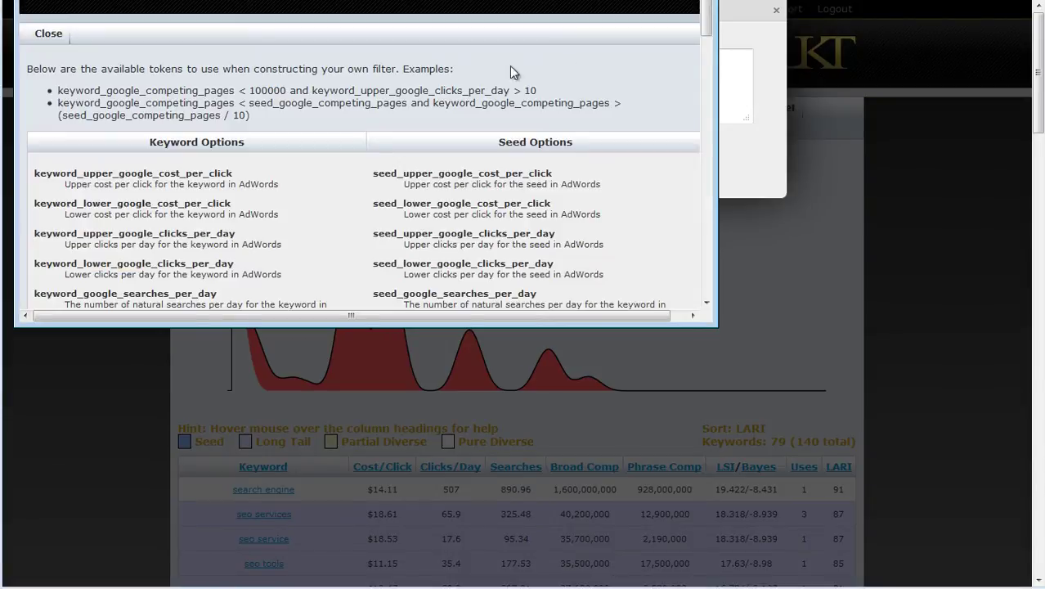
scroll(229, 229, down, 1)
scroll(229, 232, down, 1)
drag(216, 206, 34, 213)
key(ctrl+c)
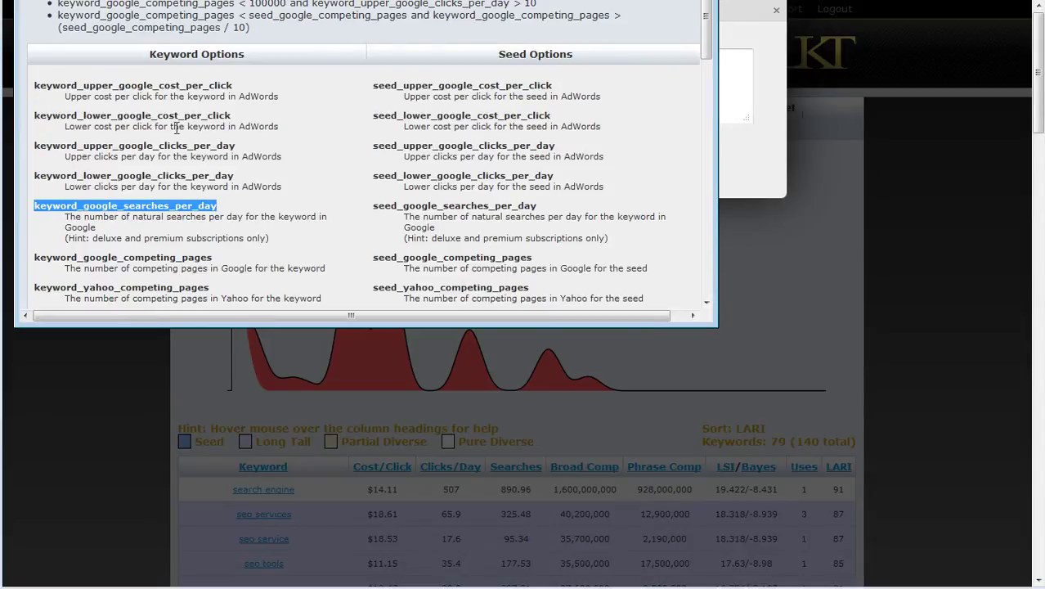
- Extend the working filter to "keyword_term_count > 1 and keyword_google_searches_per_day > 100", apply it and review the filtered keywords
click(802, 115)
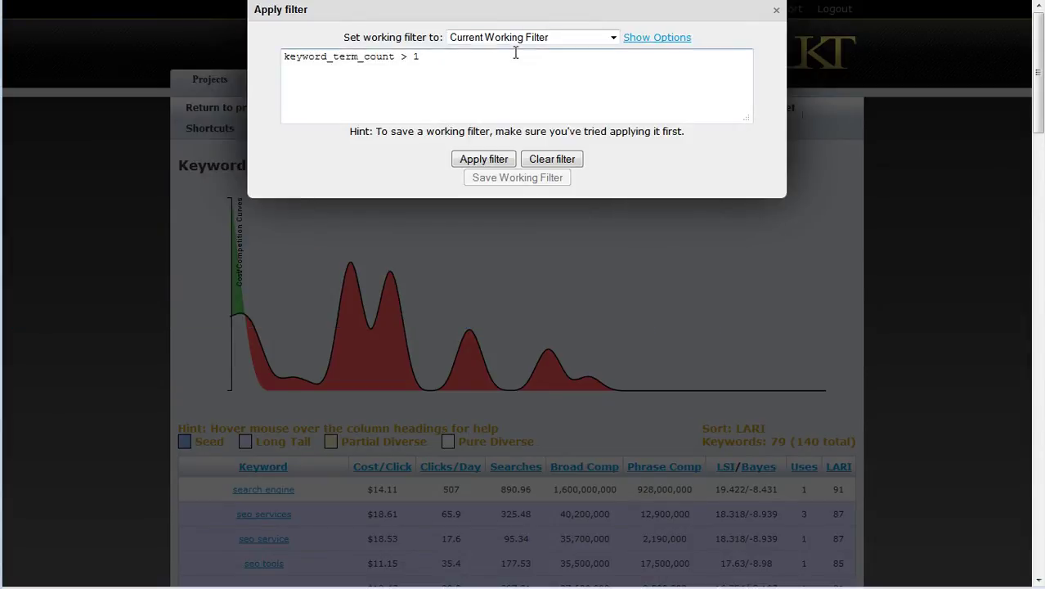
text(and)
key(ctrl+v)
text(> 10)
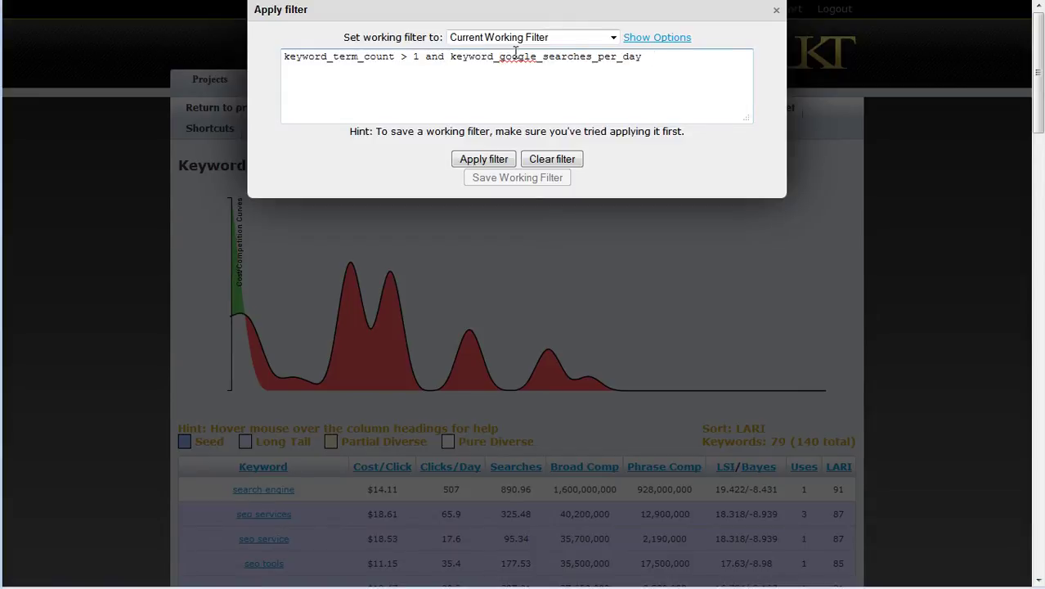
text(0)
click(480, 162)
click(480, 162)
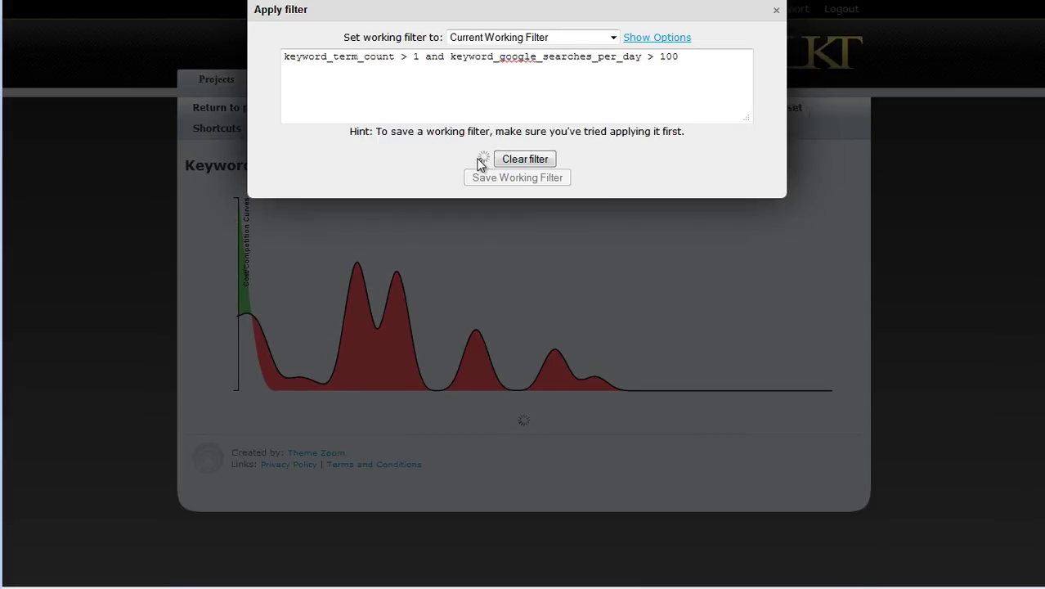
click(776, 10)
scroll(913, 249, down, 2)
scroll(913, 249, down, 1)
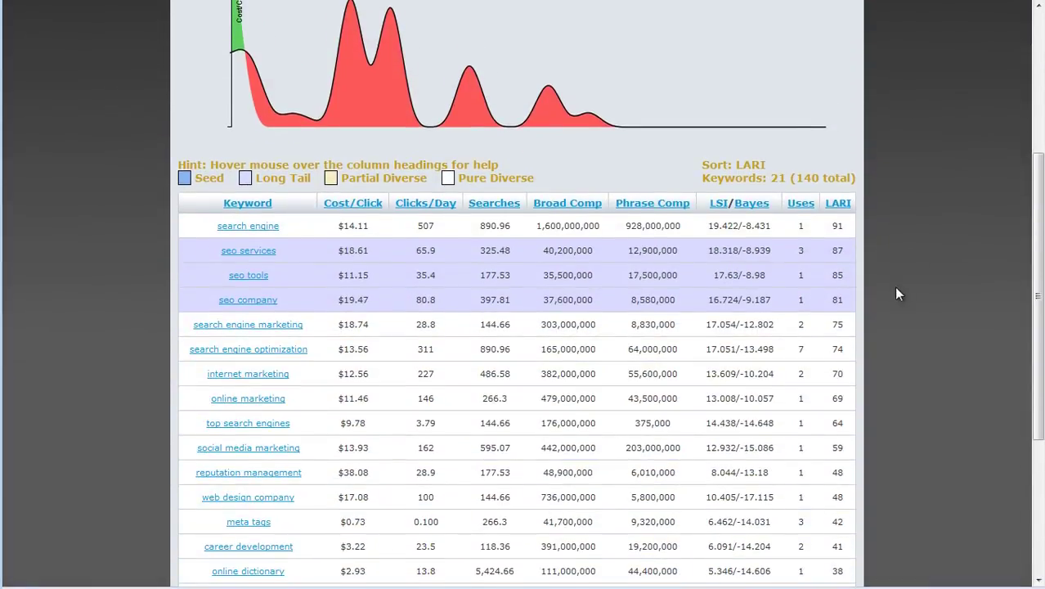
scroll(885, 296, down, 3)
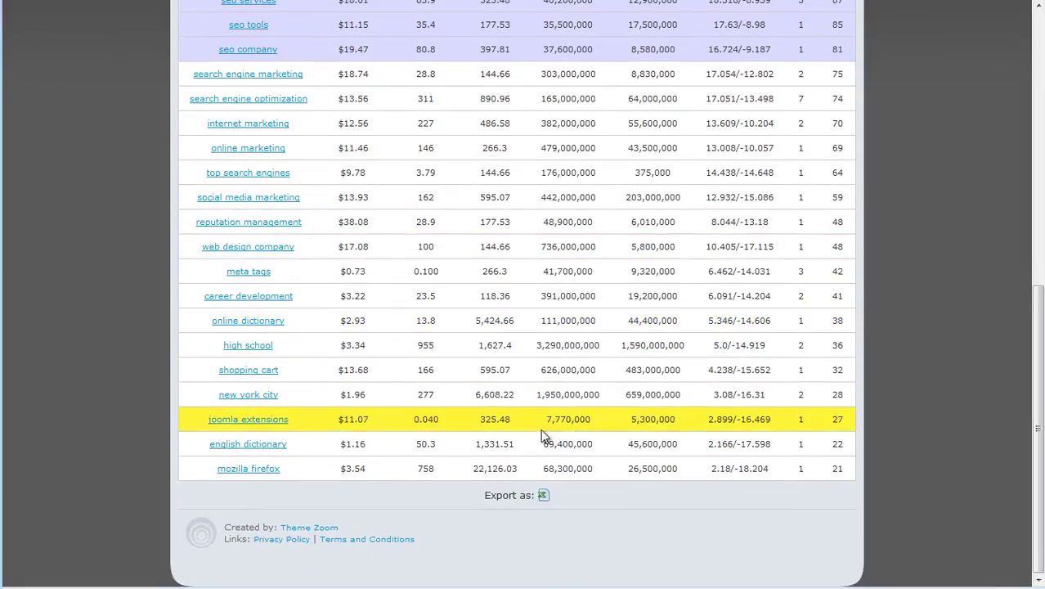
scroll(527, 442, up, 1)
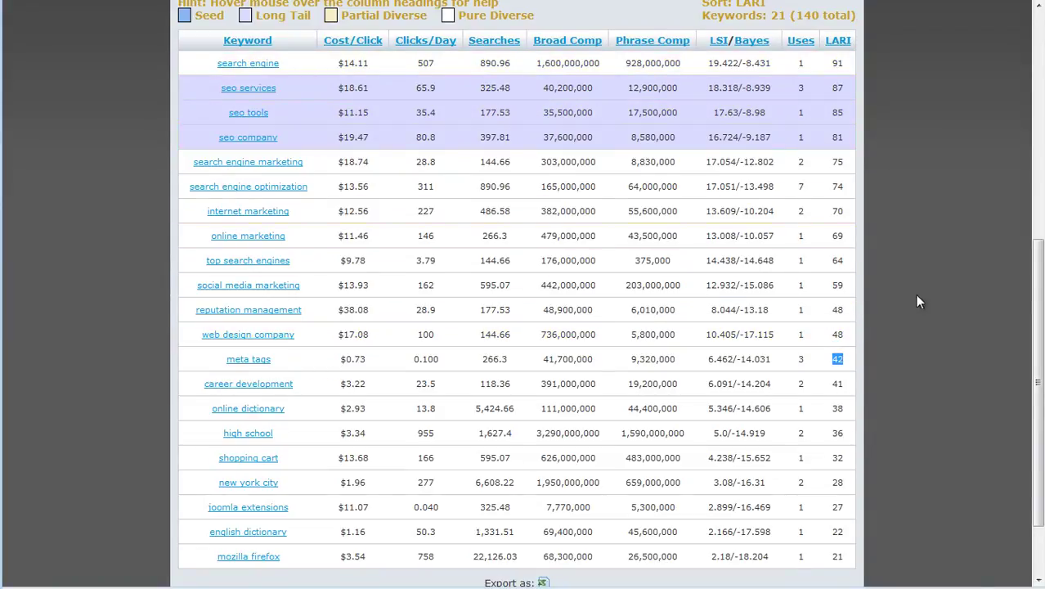
- Copy the complete expression of the current working filter and close the filter dialog
scroll(948, 323, up, 5)
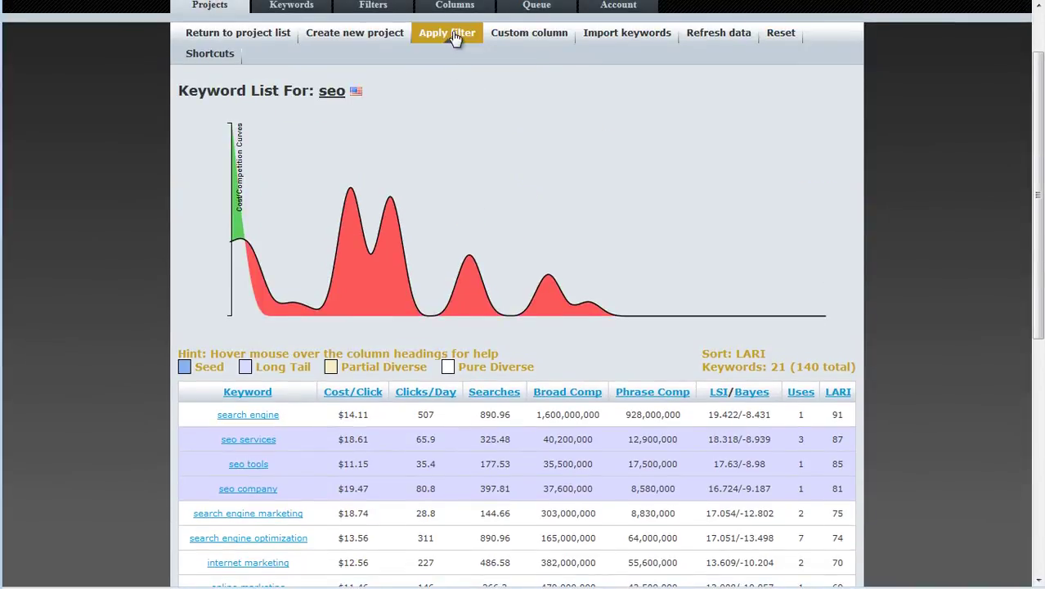
click(451, 32)
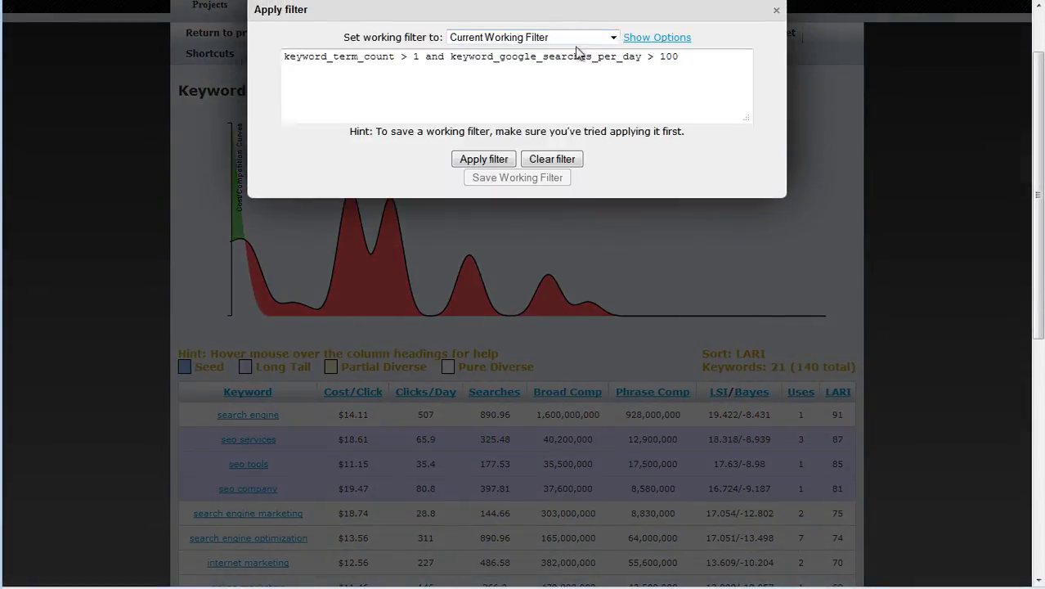
drag(719, 59, 242, 59)
key(ctrl+c)
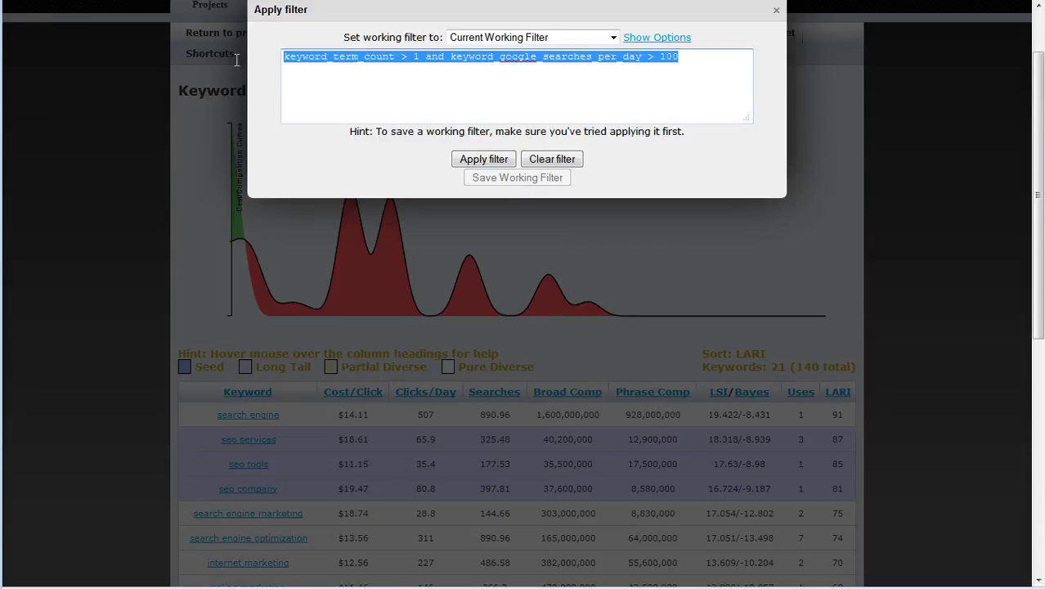
click(777, 10)
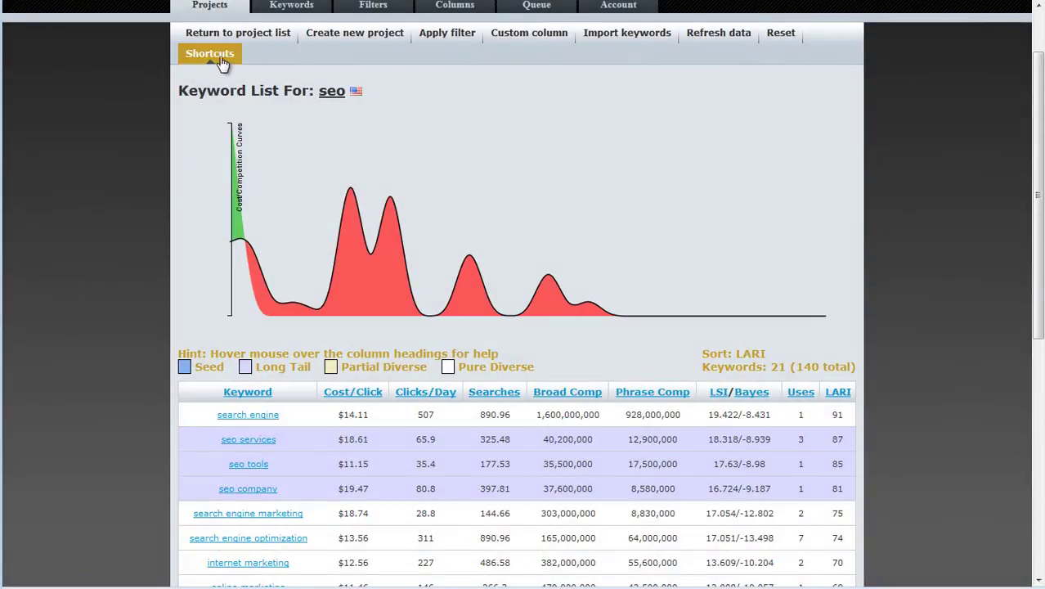
- Apply the predefined Highly Relevant filter to the seo keyword list and close the shortcuts dialog
click(212, 54)
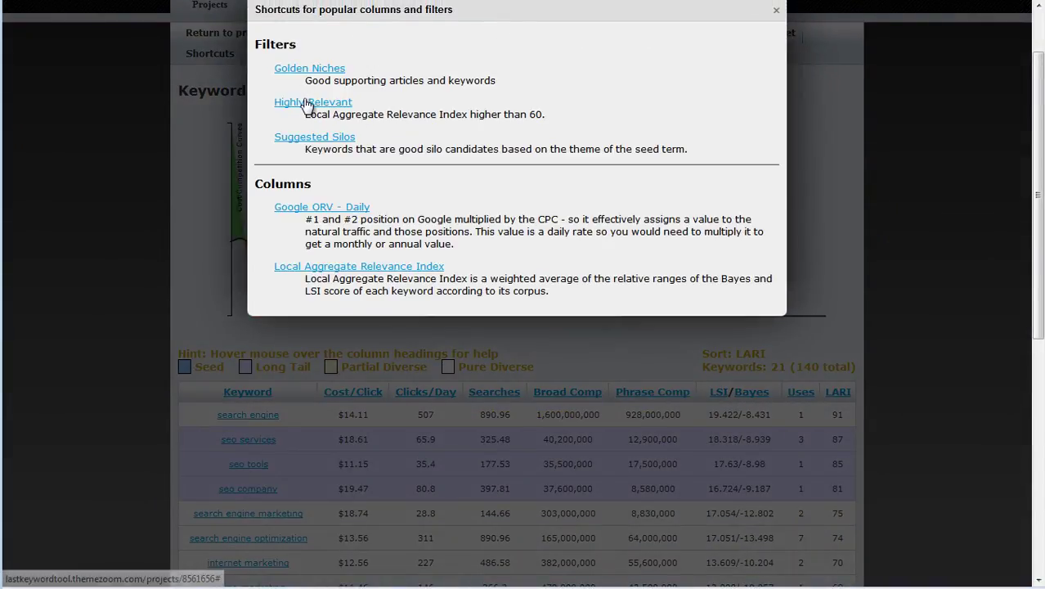
click(304, 102)
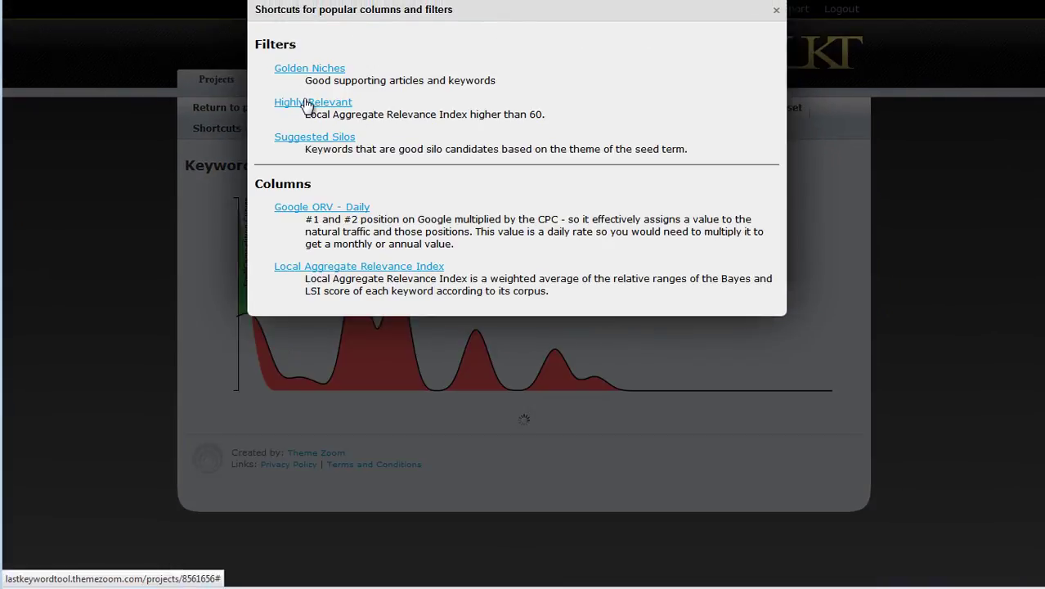
click(777, 15)
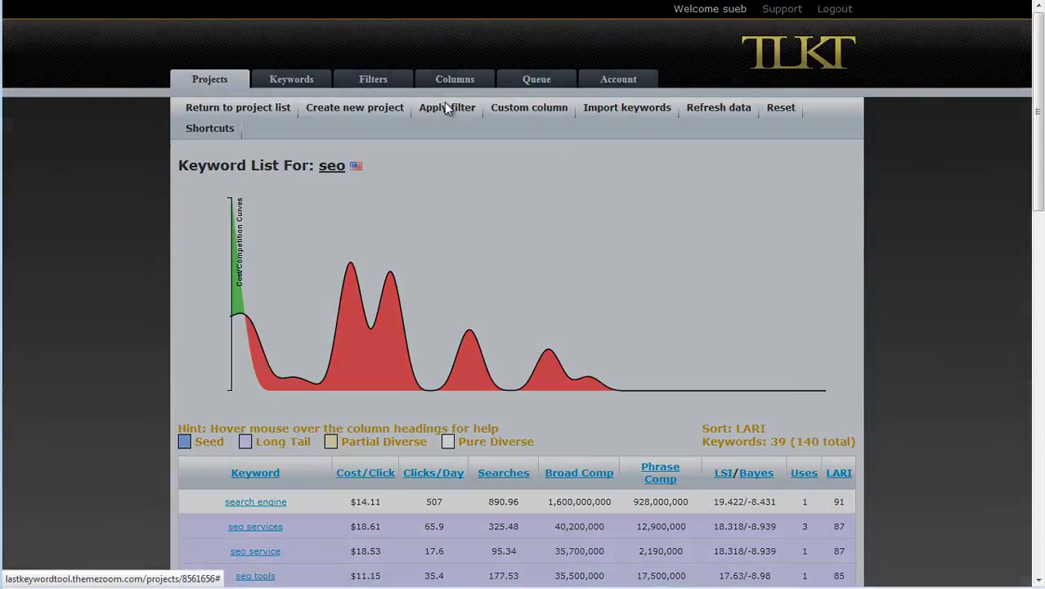
- Set the filter's relevance threshold to 45, append "and" plus the copied term-count and searches conditions, apply it and close the dialog
click(445, 104)
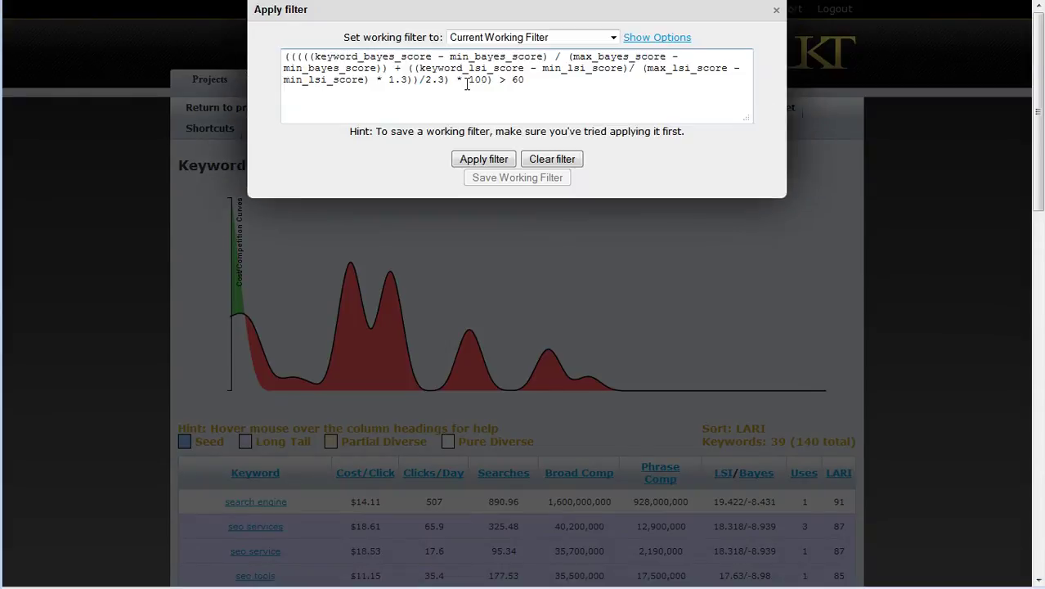
drag(512, 80, 527, 79)
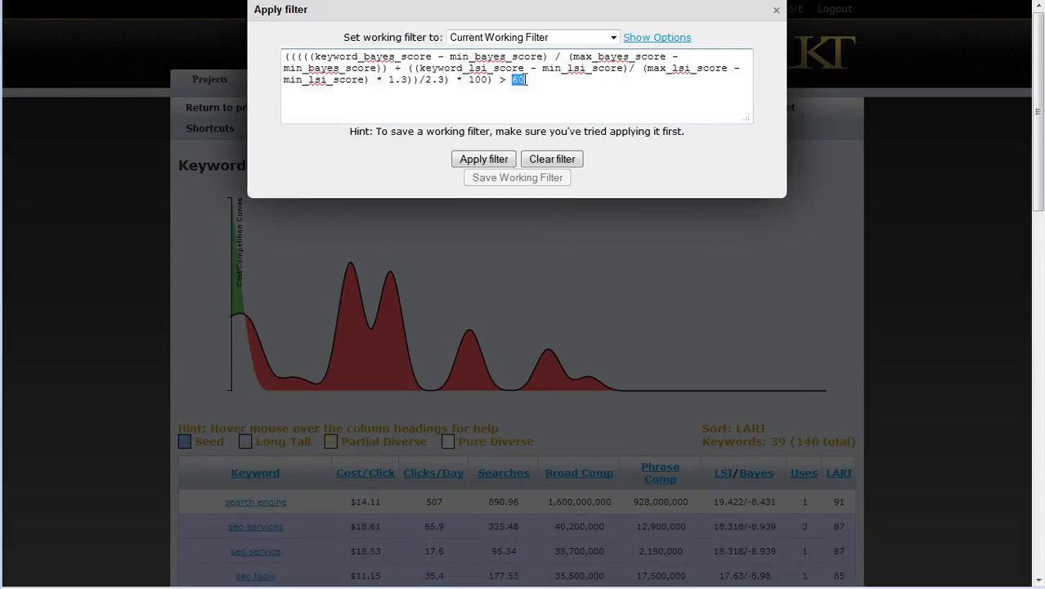
text(45 and)
key(ctrl+v)
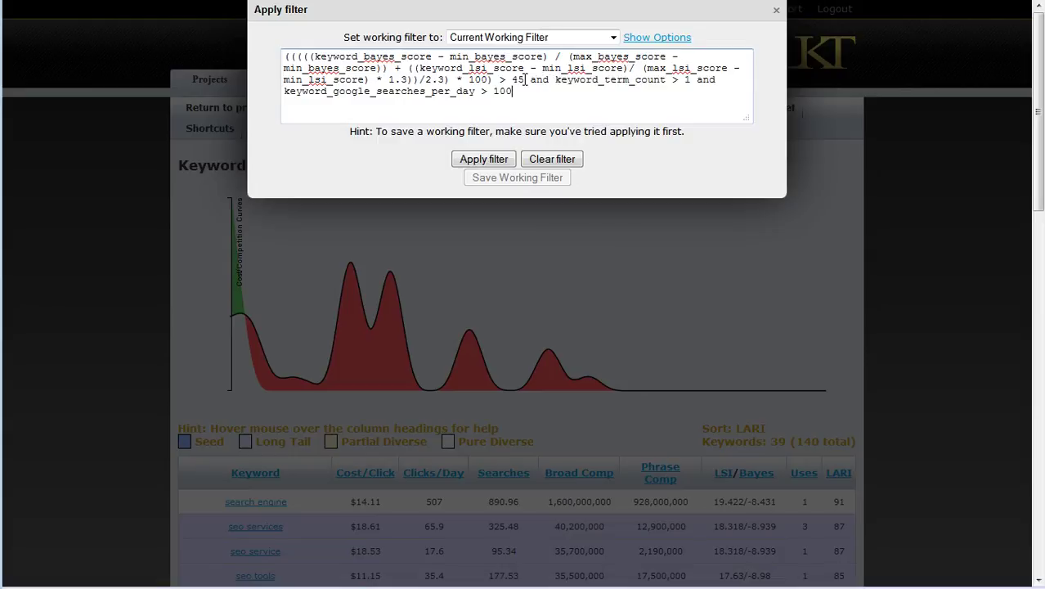
click(473, 161)
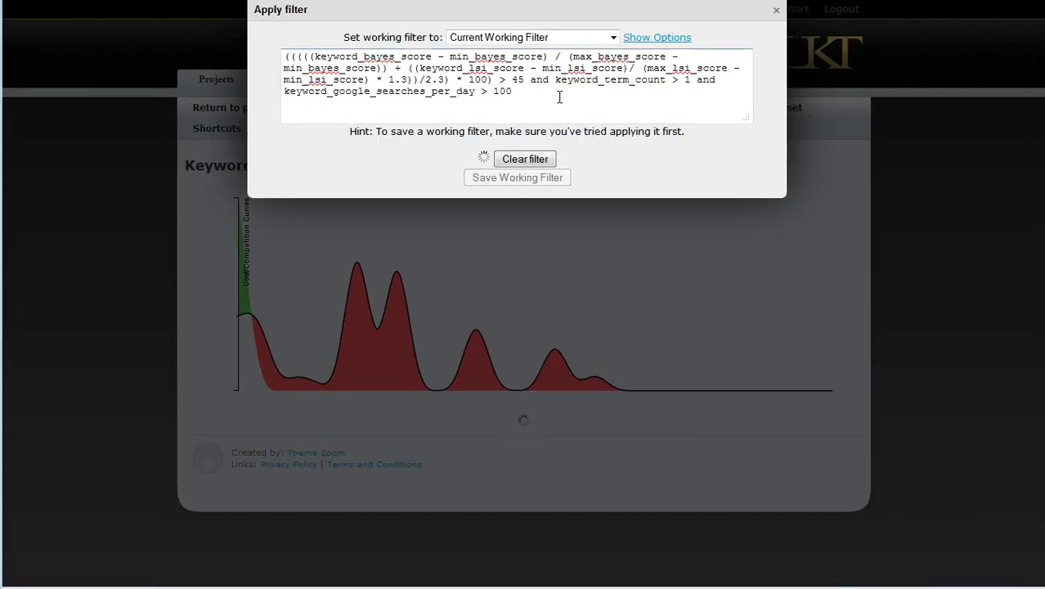
click(775, 17)
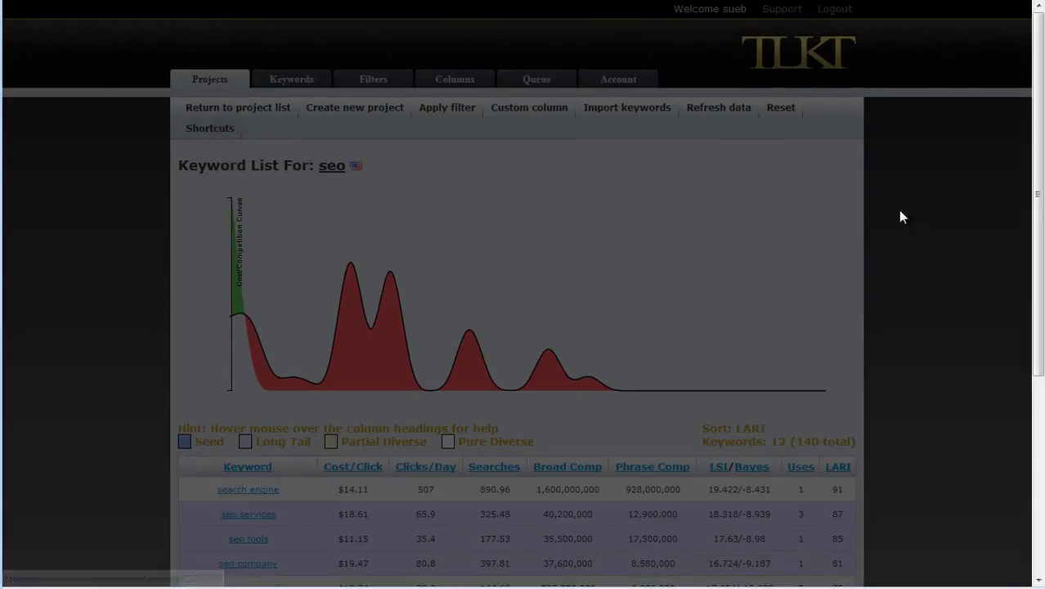
- Export the filtered keyword list as seo.csv and save the file
scroll(905, 221, down, 5)
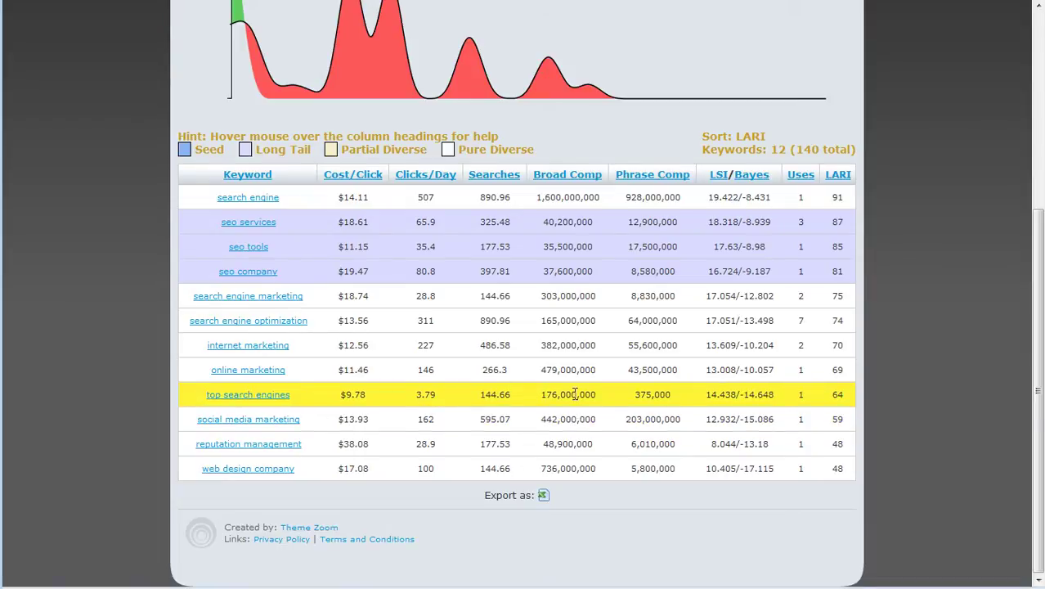
click(543, 497)
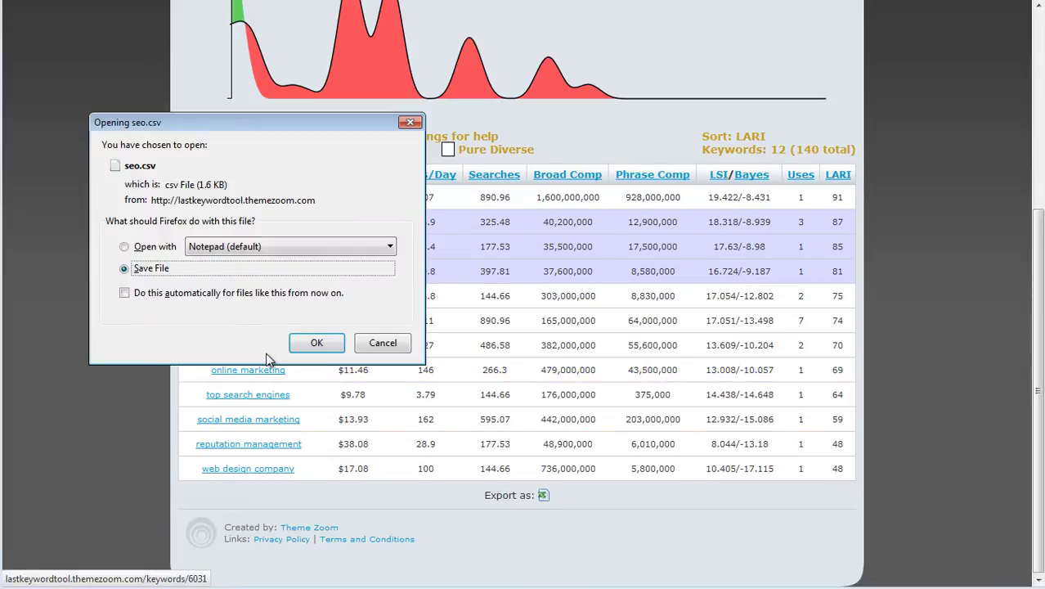
click(318, 344)
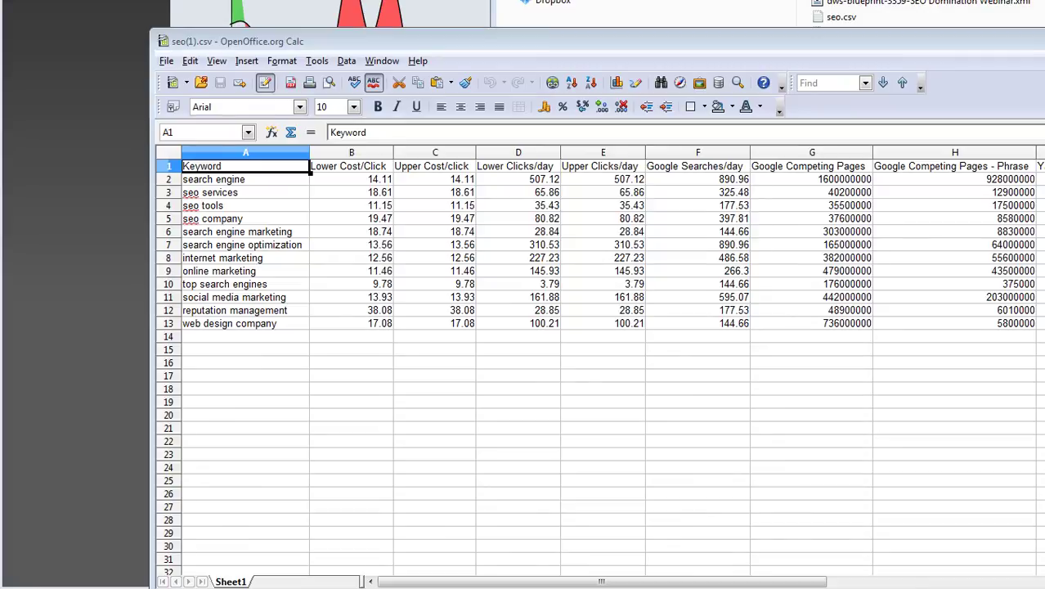
- Fit the OpenOffice Calc window with the exported keywords on the screen and insert an empty column before the Keyword column
drag(1039, 78, 1017, 78)
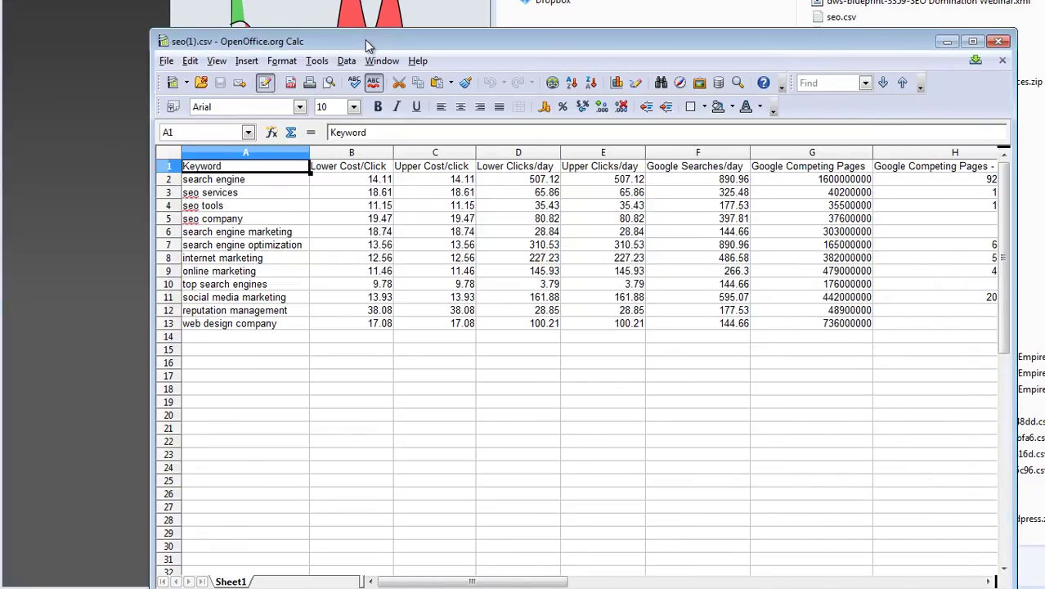
drag(362, 37, 297, 18)
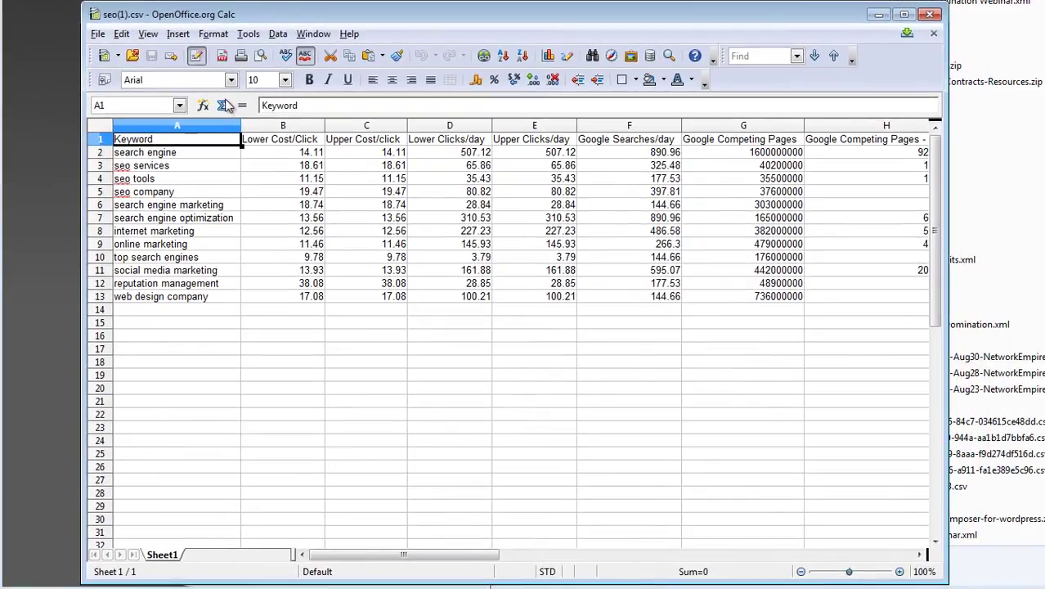
click(179, 125)
right_click(179, 122)
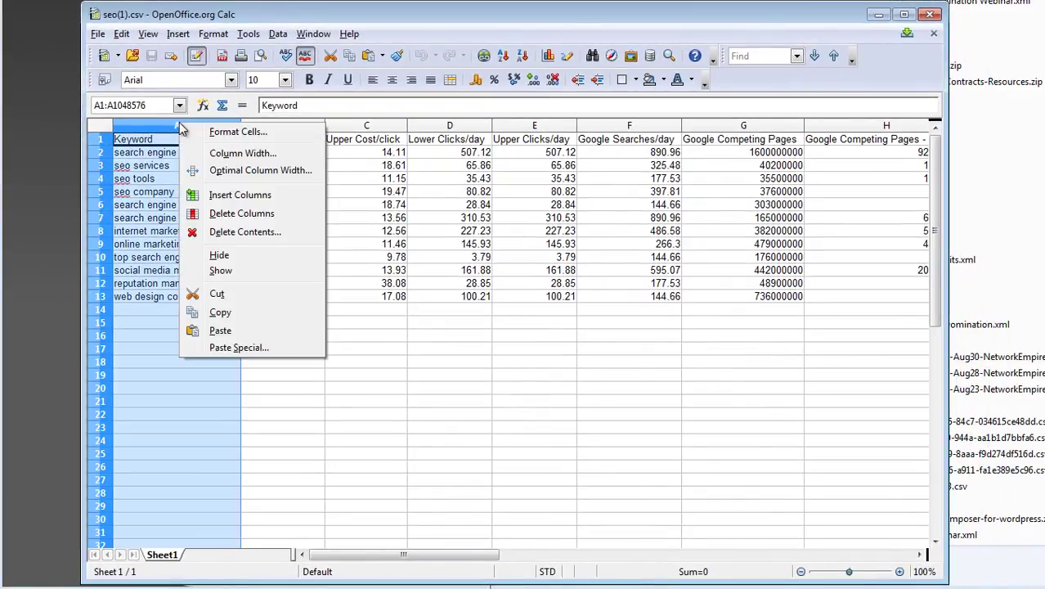
click(208, 193)
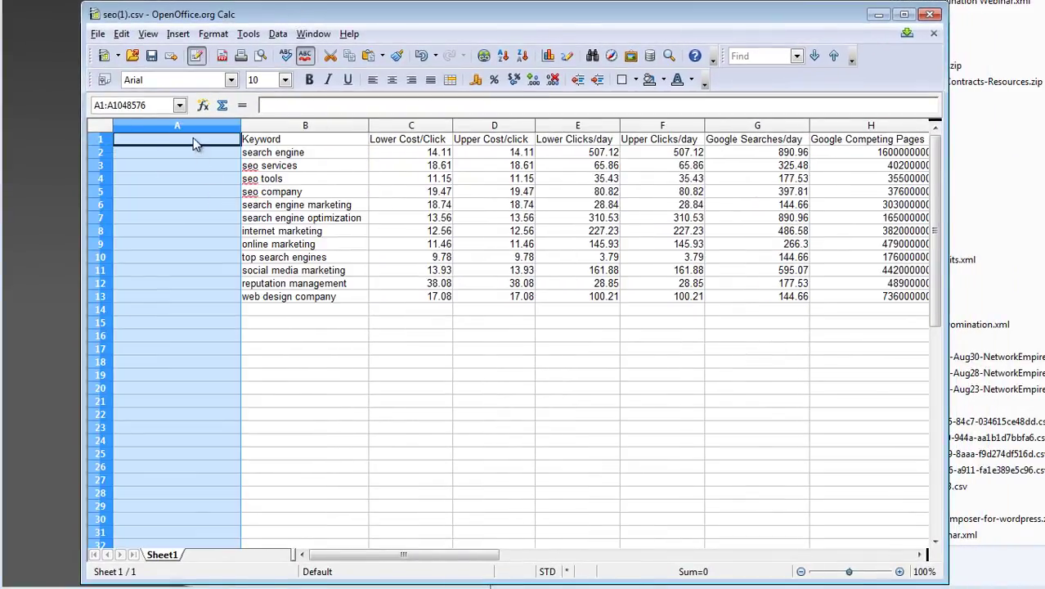
- Enter "Nashville" in cell A2, beside the "search engine" keyword, and select cell A1
click(187, 157)
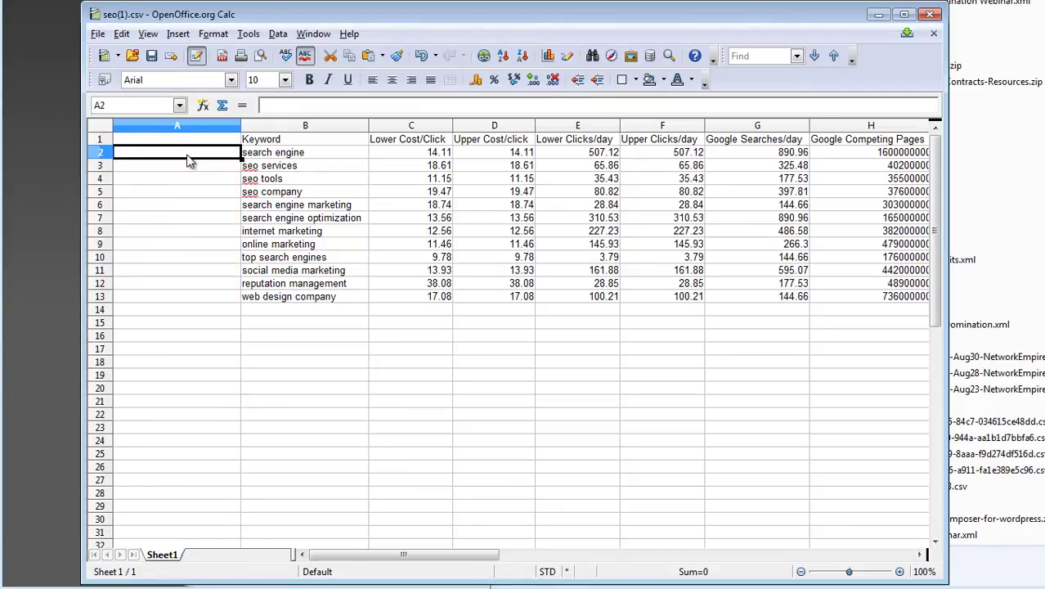
text(Nashville)
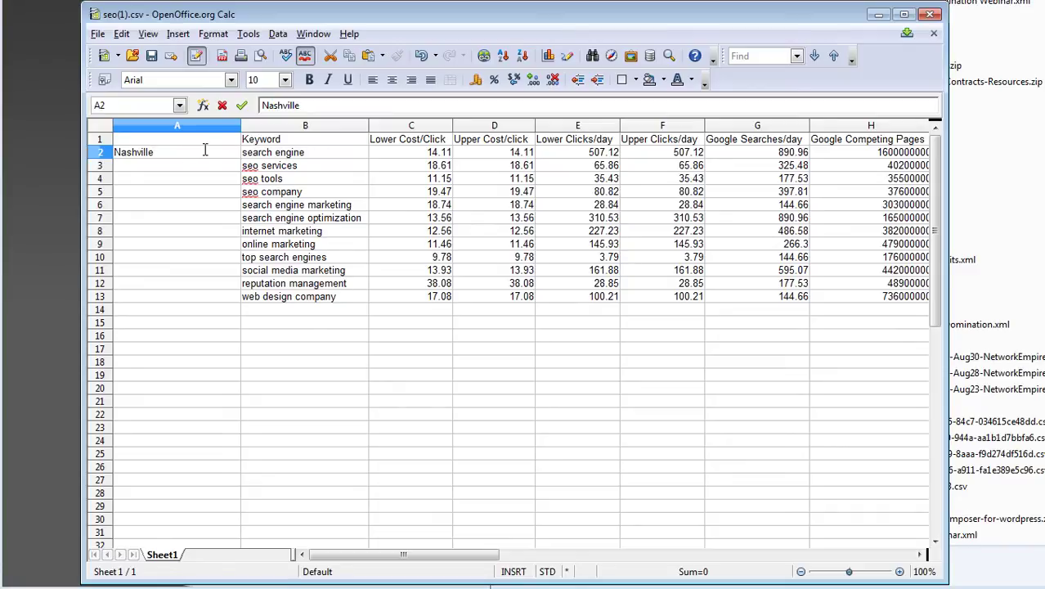
key(Return)
click(209, 143)
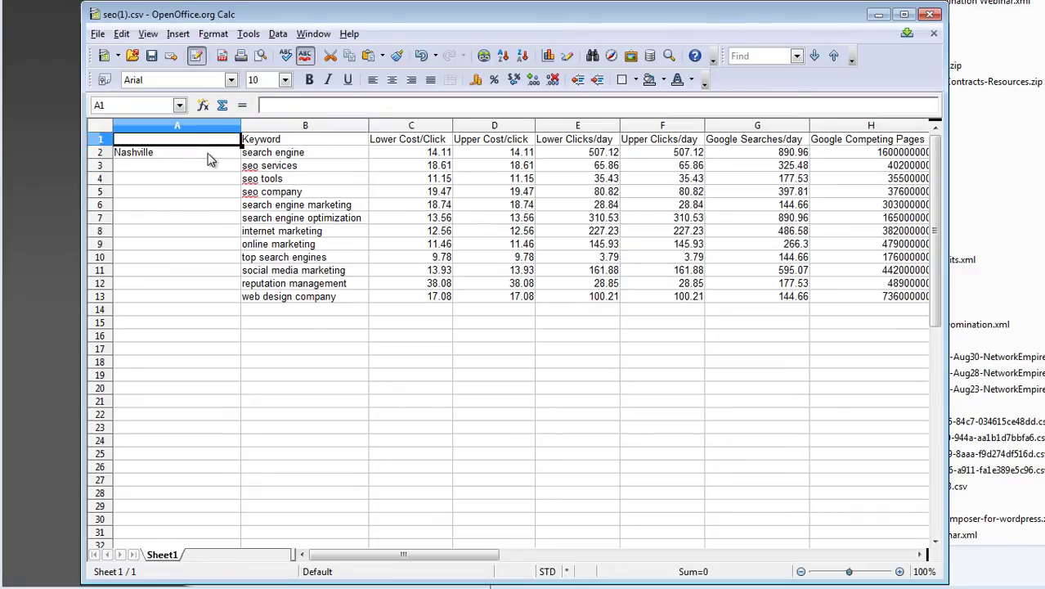
- Copy "Nashville" down column A through row 13 and insert an empty column before Lower Cost/Click
click(209, 154)
drag(240, 158, 239, 299)
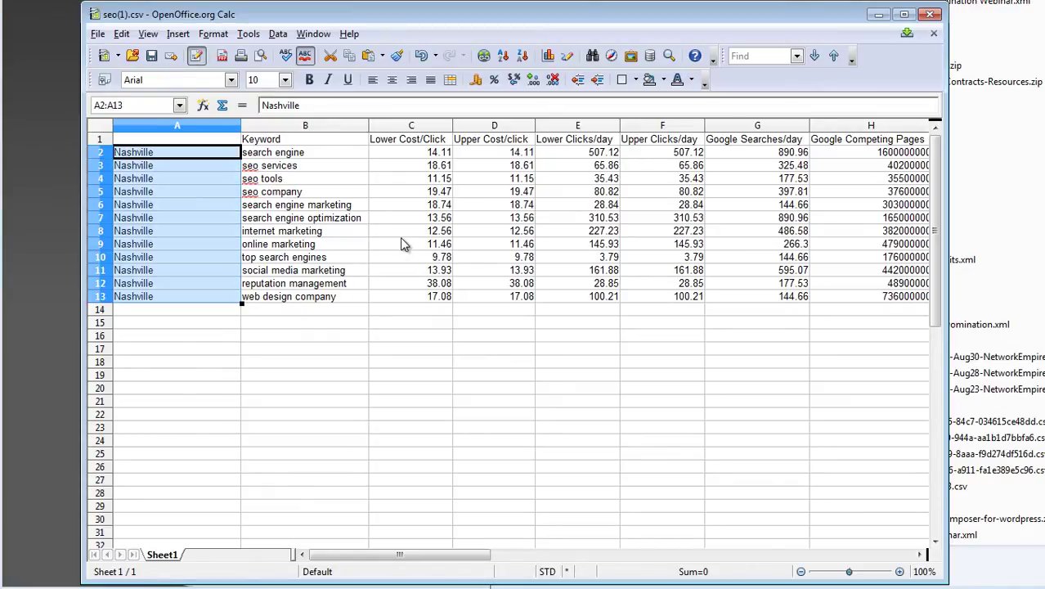
click(394, 126)
right_click(394, 127)
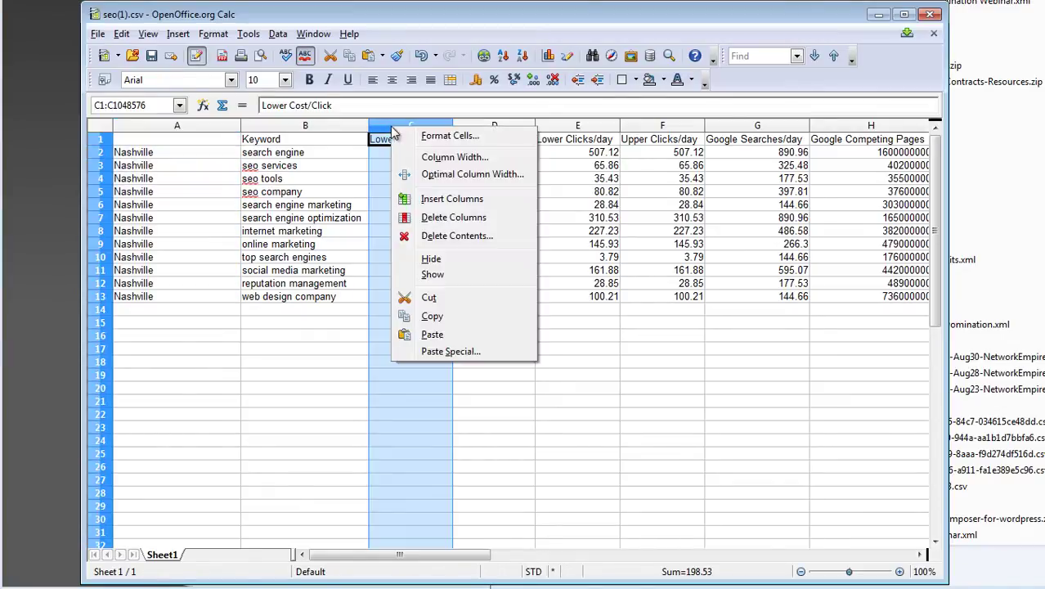
click(408, 198)
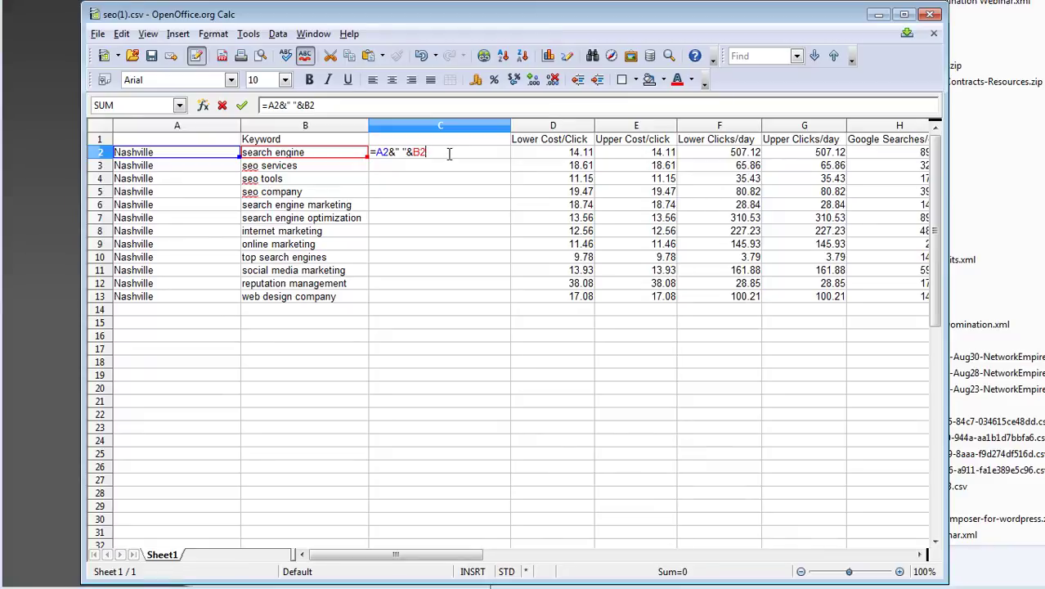
- Enter the formula =A2&" "&B2 in cell C2 and copy it down through C13
key(Return)
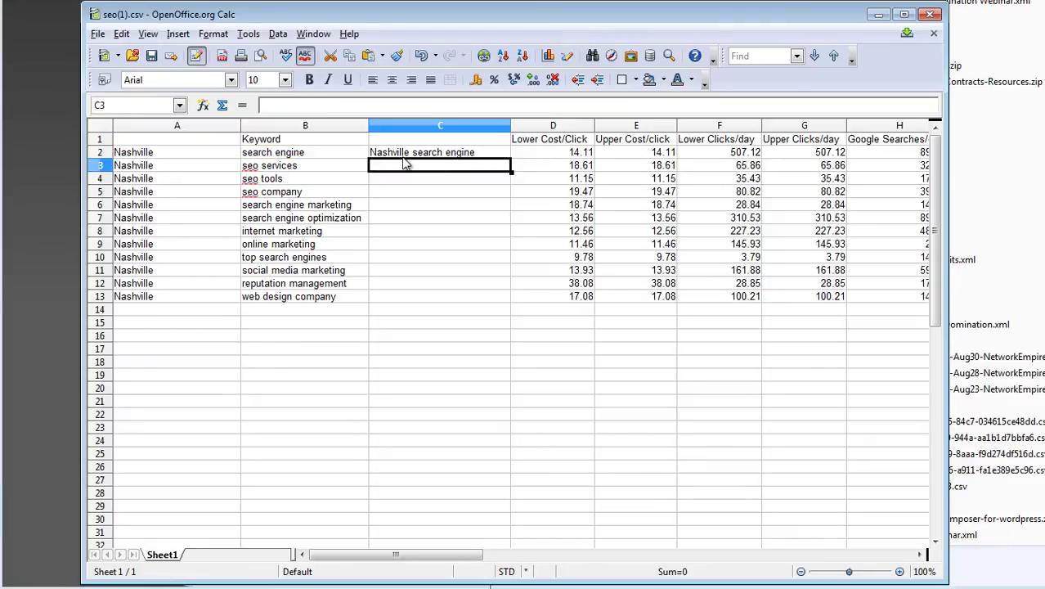
click(491, 154)
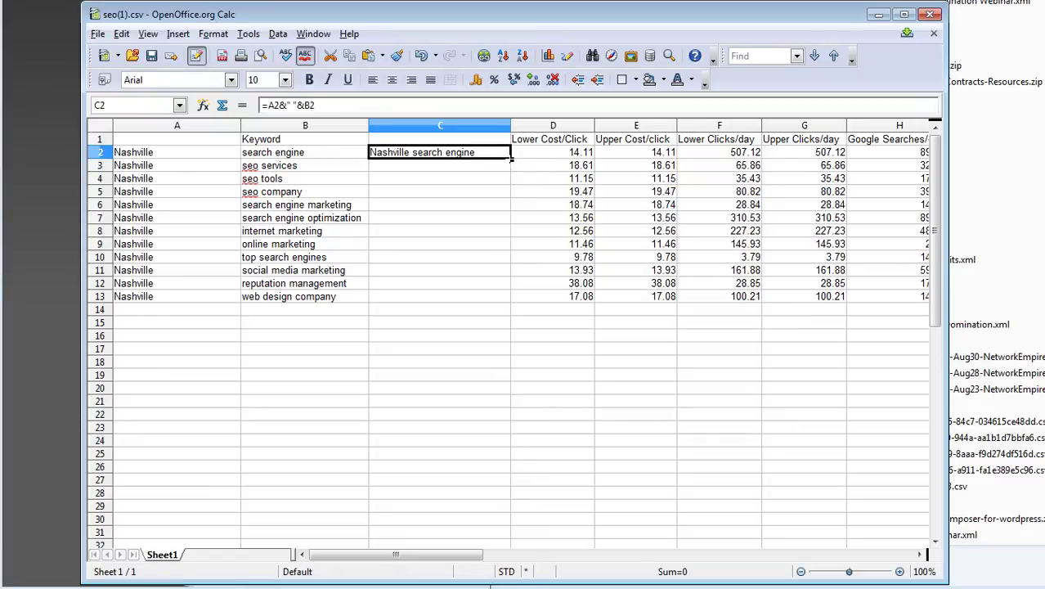
drag(508, 181, 509, 299)
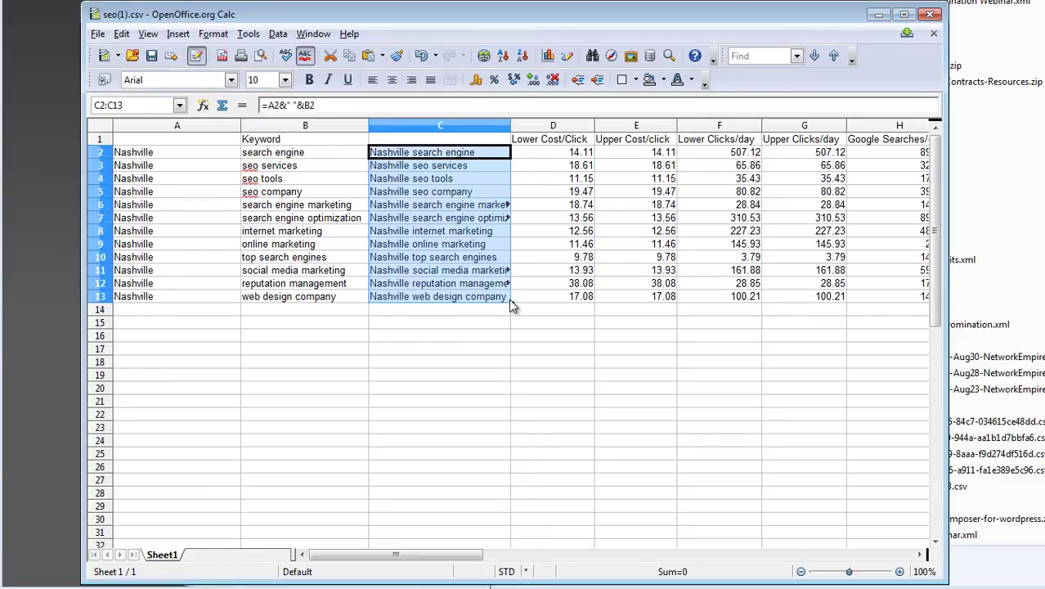
- Delete the "search engine" and "top search engines" rows, and widen column C to fit the combined phrases
click(98, 153)
right_click(98, 155)
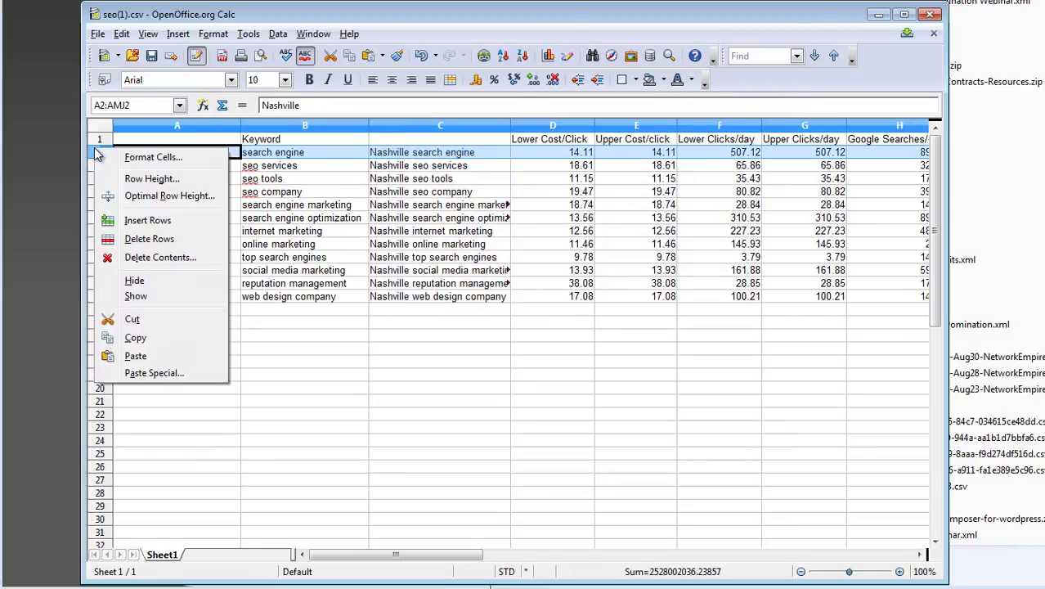
click(139, 238)
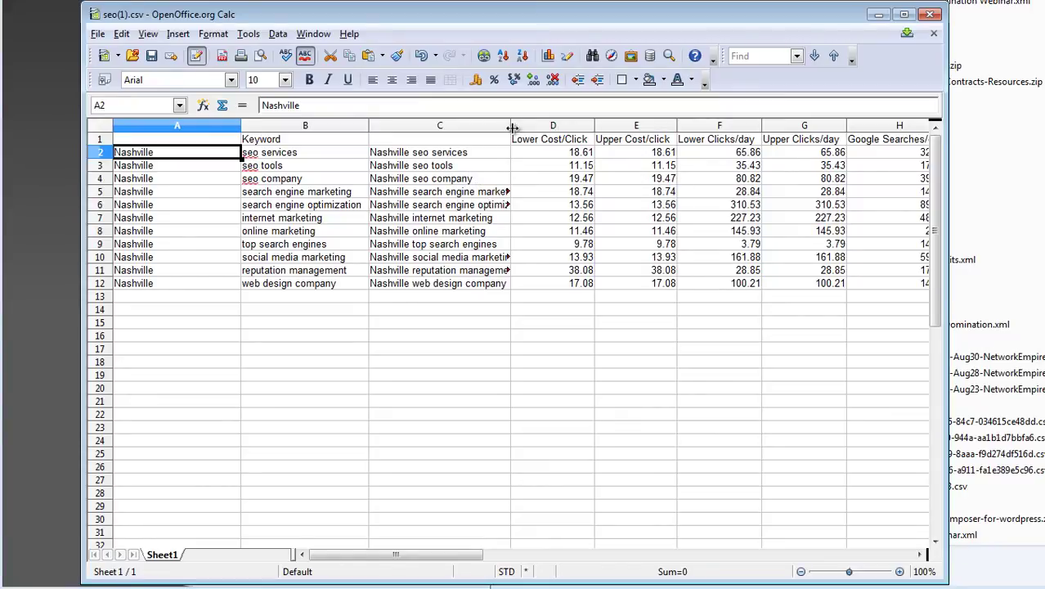
drag(511, 125, 535, 124)
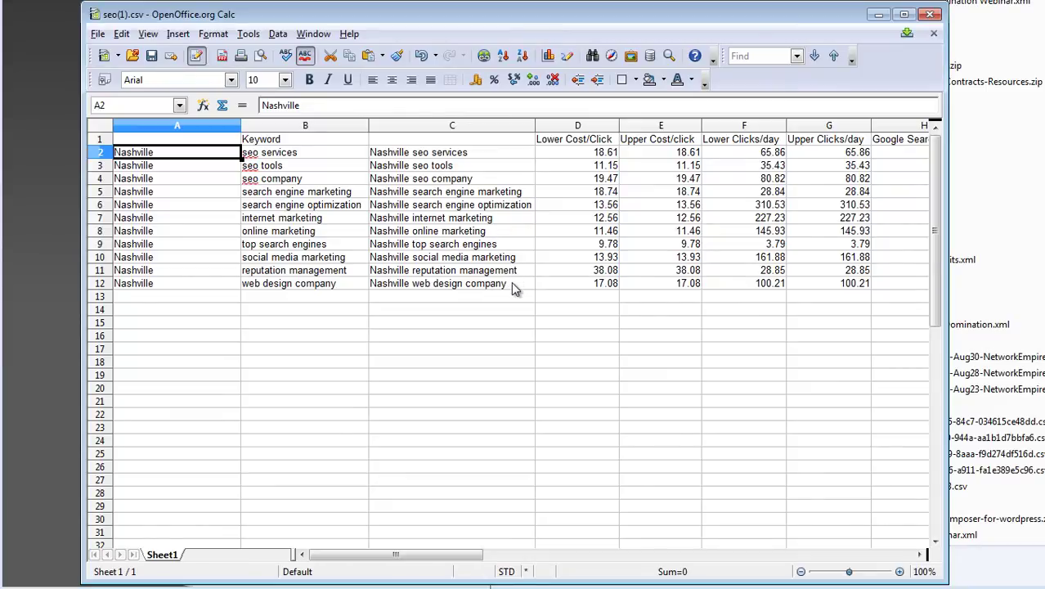
click(100, 243)
right_click(100, 243)
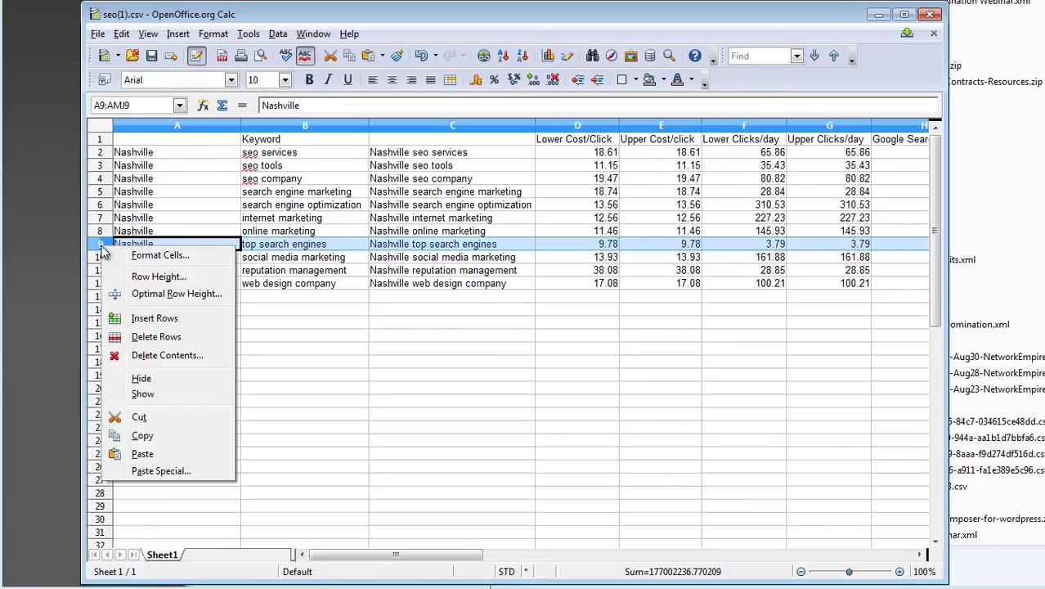
click(131, 336)
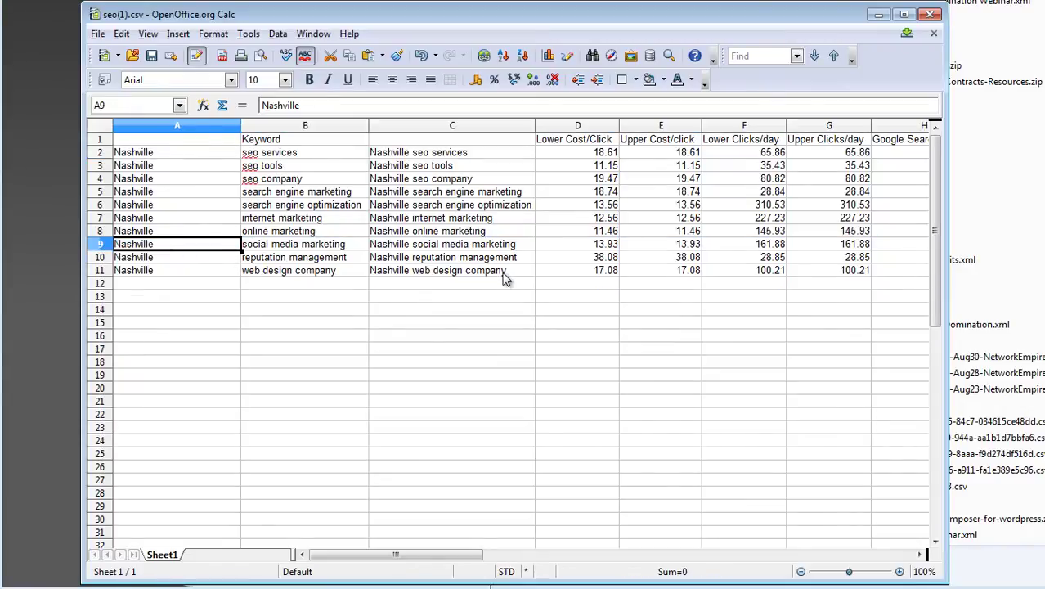
- Copy the Nashville phrases in C2:C11 and switch to the TLKT keyword list in the browser
click(463, 155)
drag(462, 156, 478, 274)
key(ctrl+c)
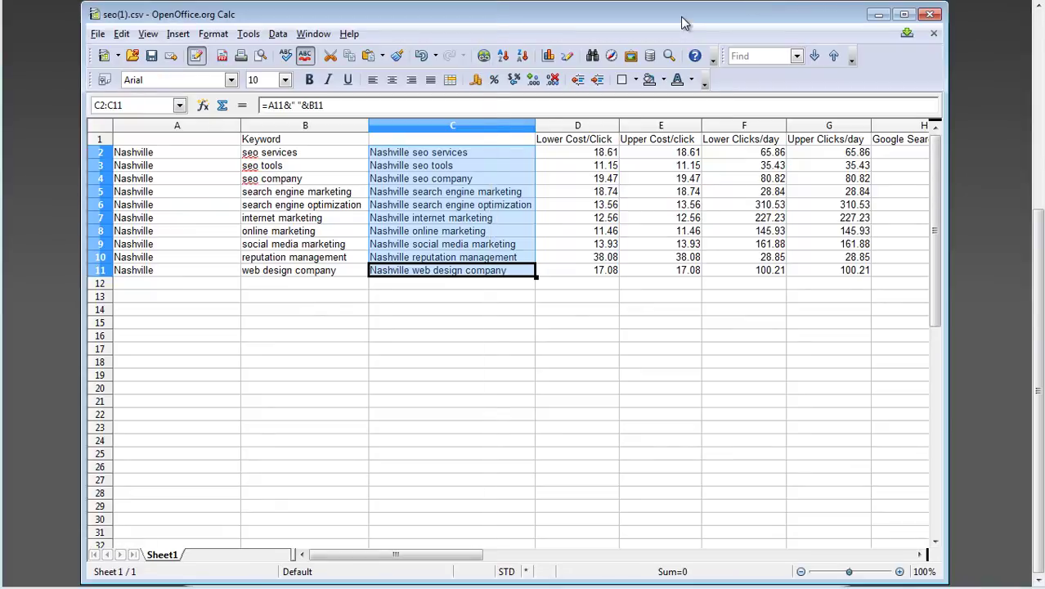
drag(681, 23, 1044, 41)
key(alt+Tab)
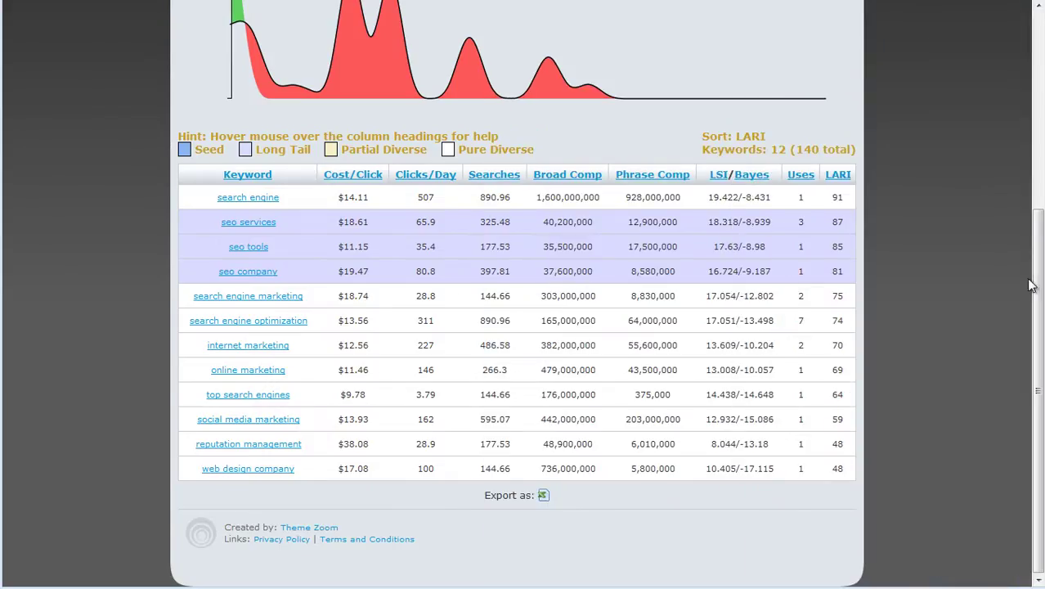
- Open the keyword import page for the seo project and paste the copied Nashville phrases into it
scroll(778, 148, up, 4)
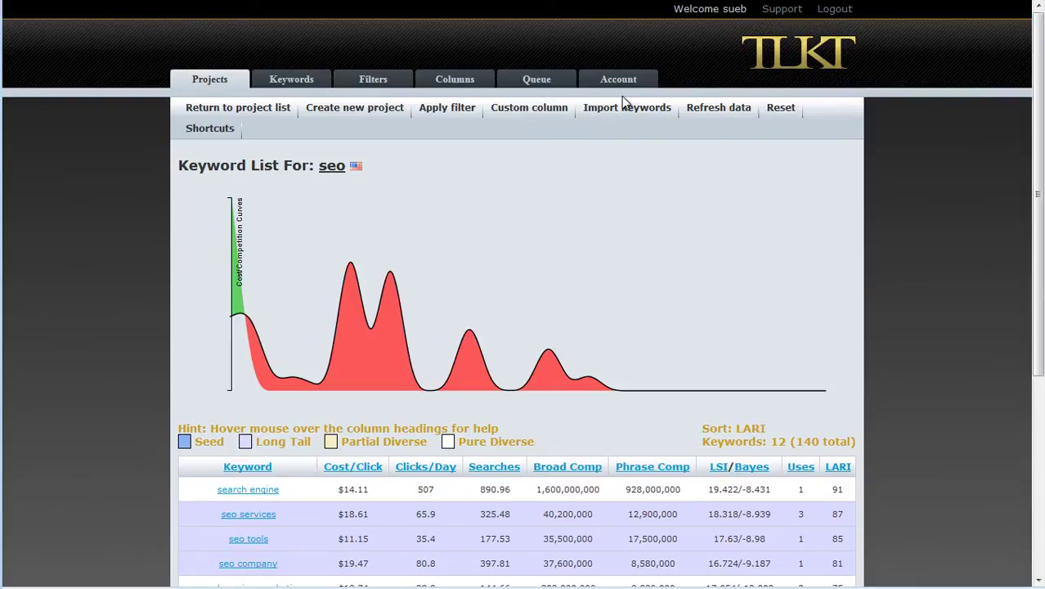
click(621, 112)
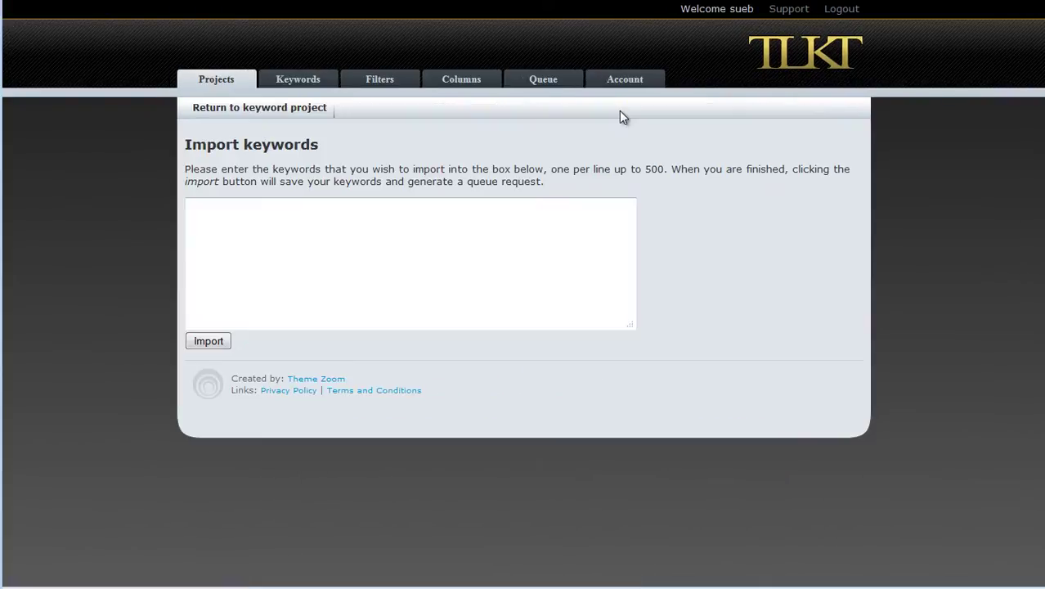
click(474, 240)
key(ctrl+v)
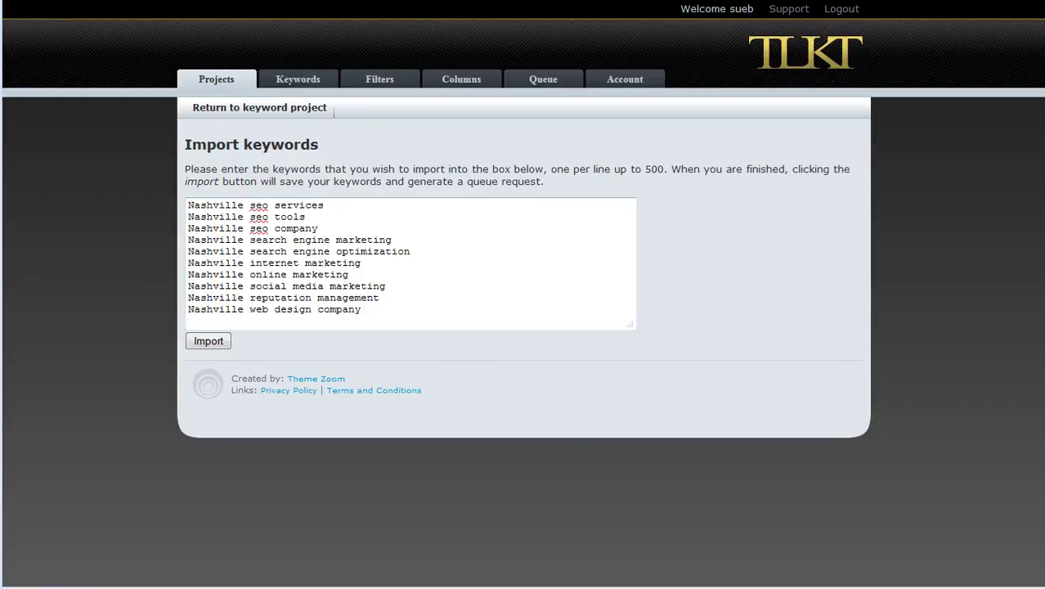
- Switch to the Notepad topic outline, compare its themes with the import list, and return to the browser
key(alt+Tab)
drag(752, 131, 592, 136)
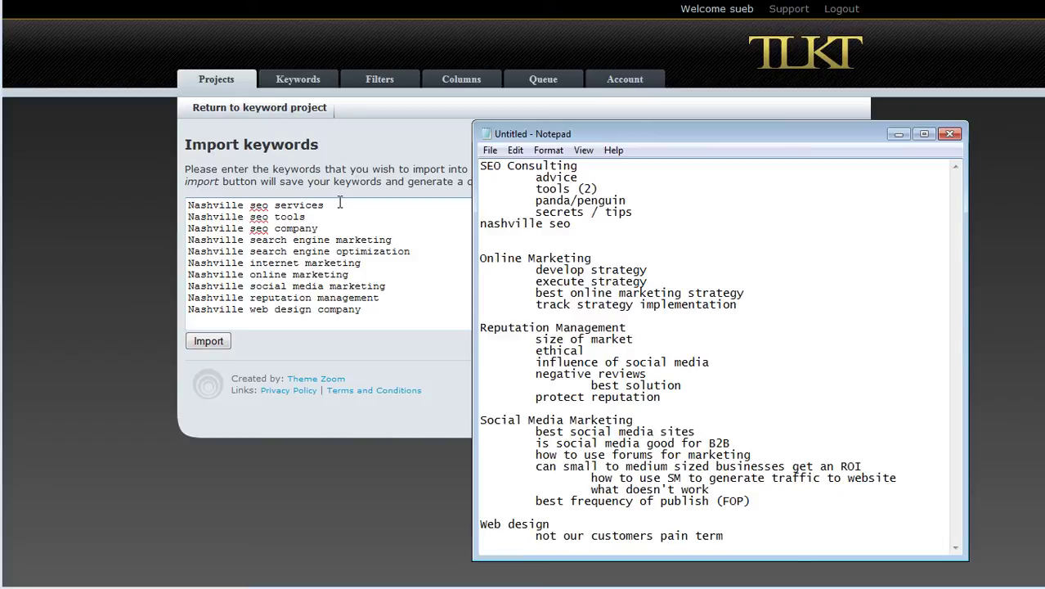
drag(546, 138, 797, 142)
key(alt+Tab)
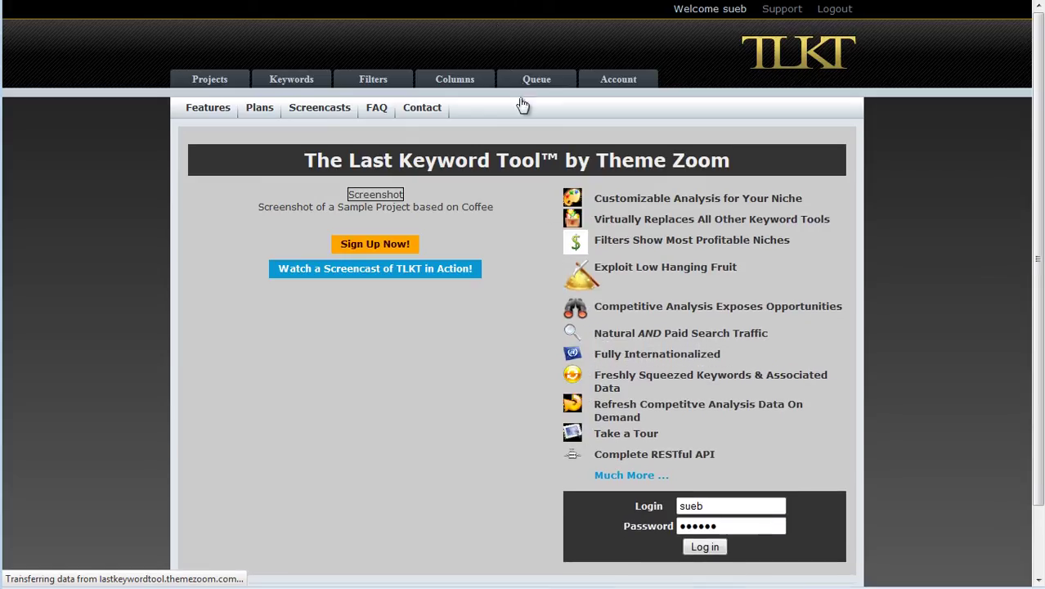
- Log in to TLKT with the prefilled credentials and start a new project
click(703, 547)
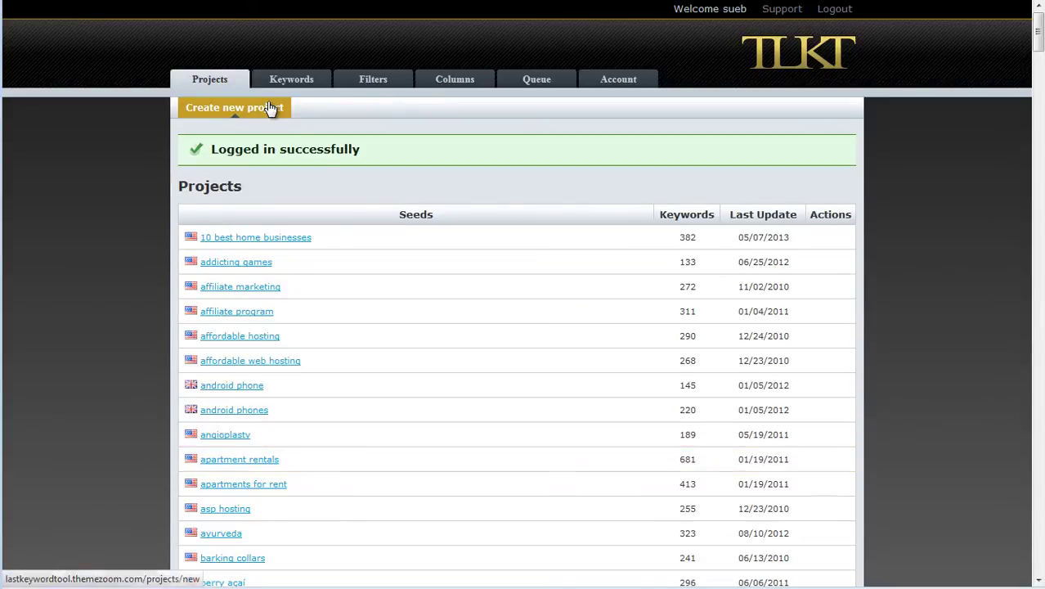
click(270, 109)
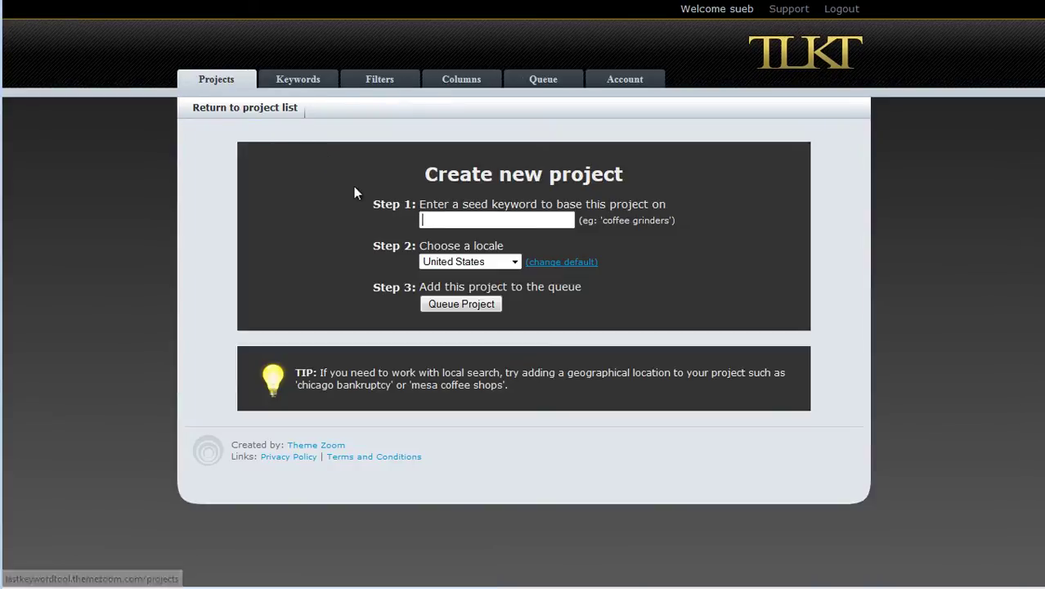
- Check the available locales, keep United States, enter the seed keyword "seo tips" and queue the project
click(513, 262)
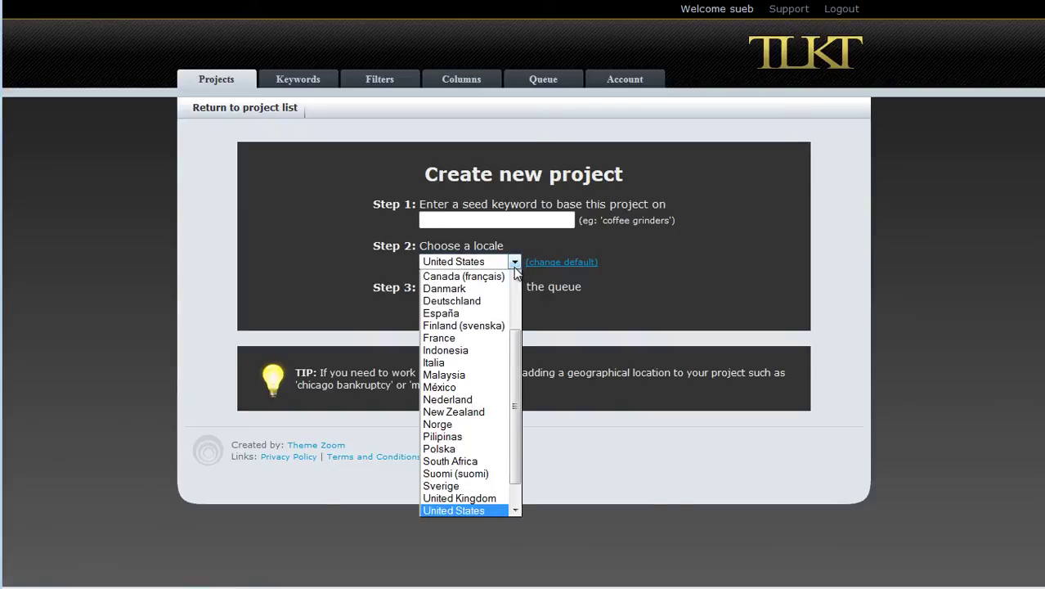
click(513, 279)
drag(514, 344, 529, 402)
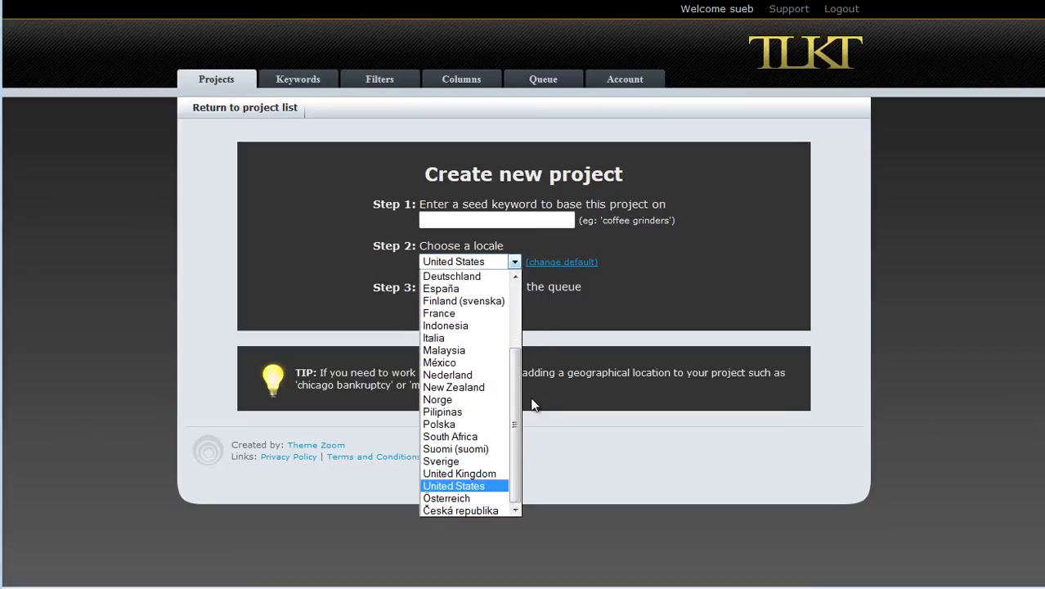
click(488, 263)
click(505, 219)
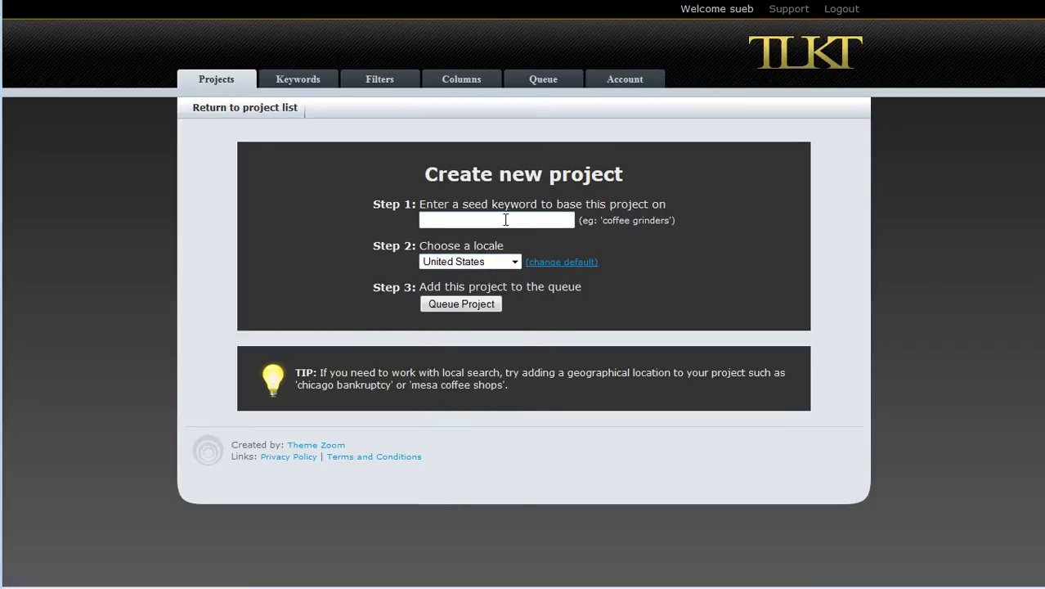
text(seo)
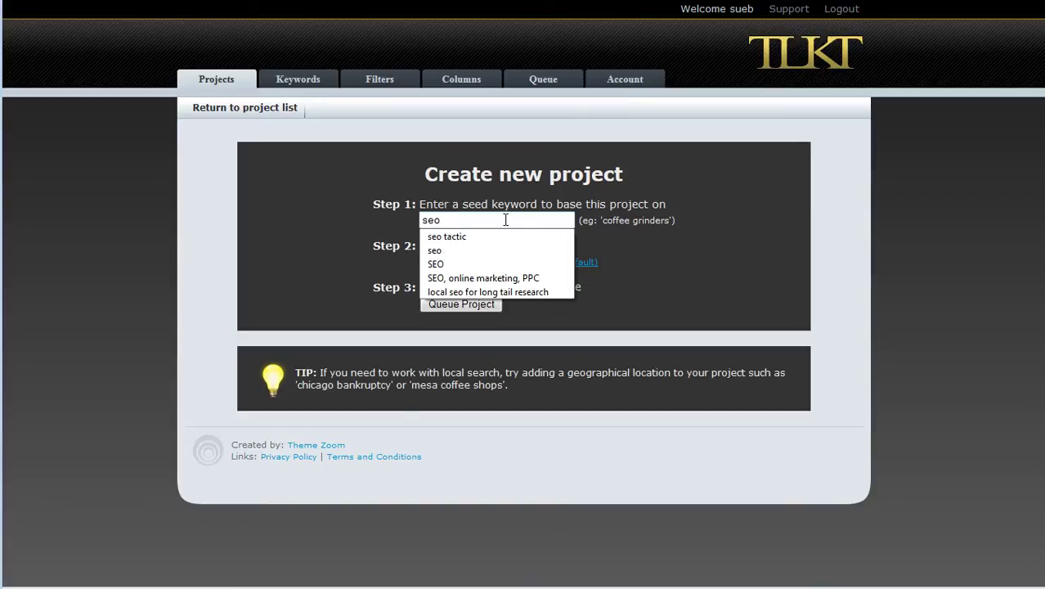
text( t)
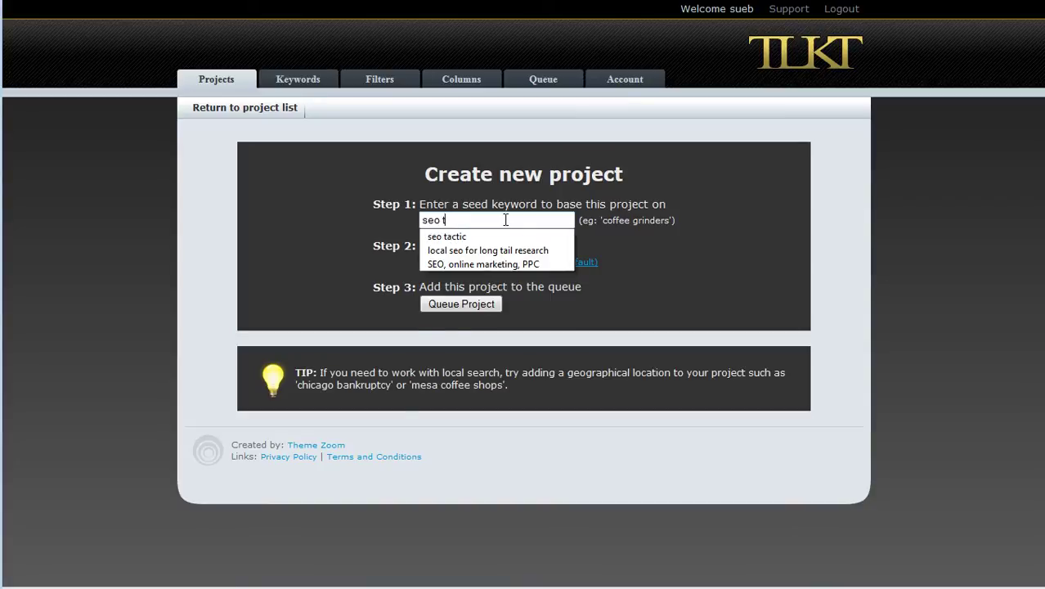
text(ips)
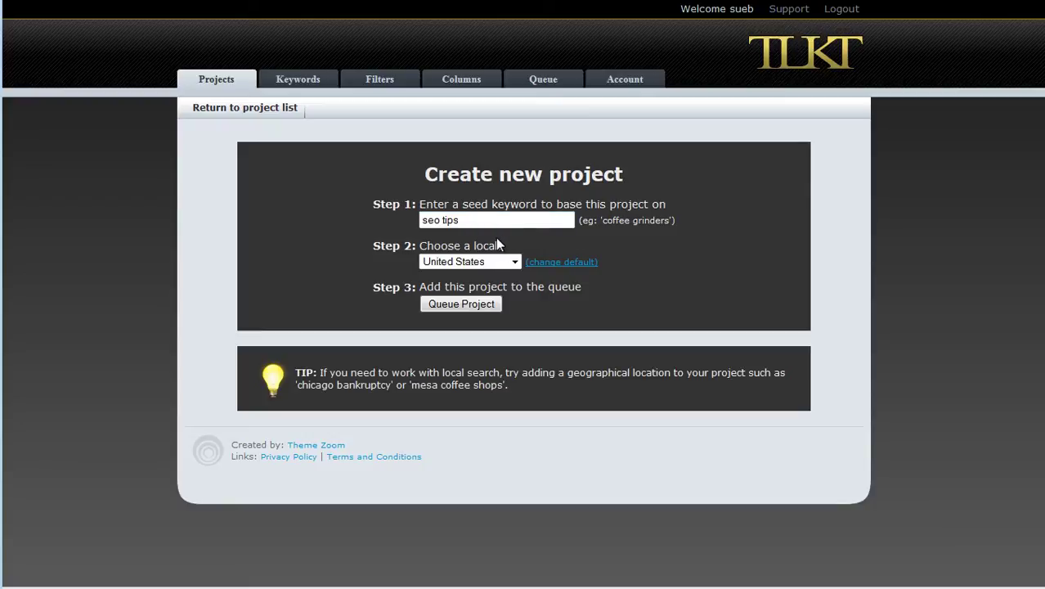
click(461, 304)
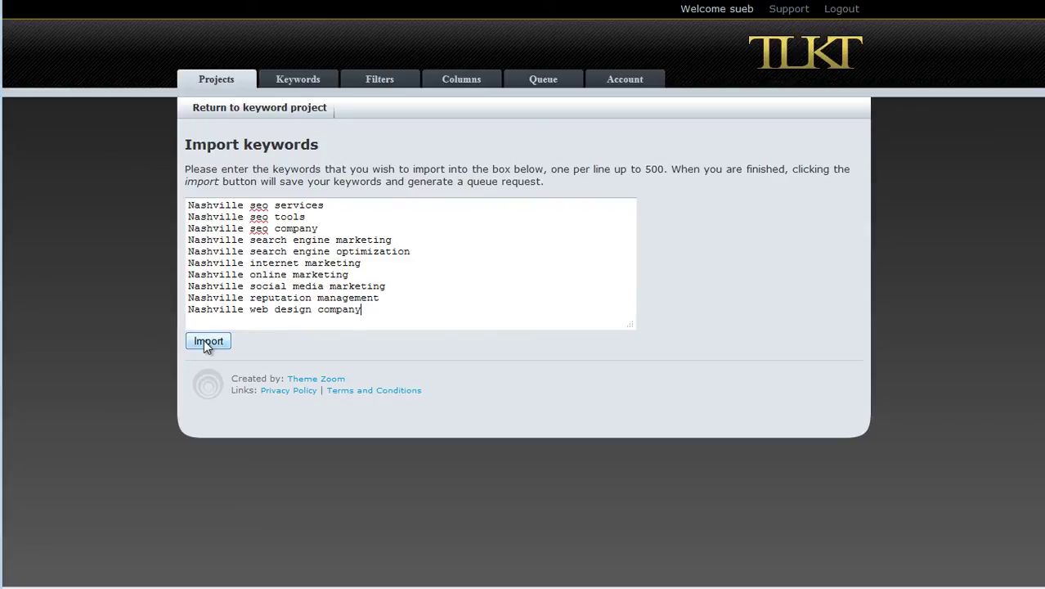
- Import the pasted Nashville phrases into the seo keyword project
click(205, 341)
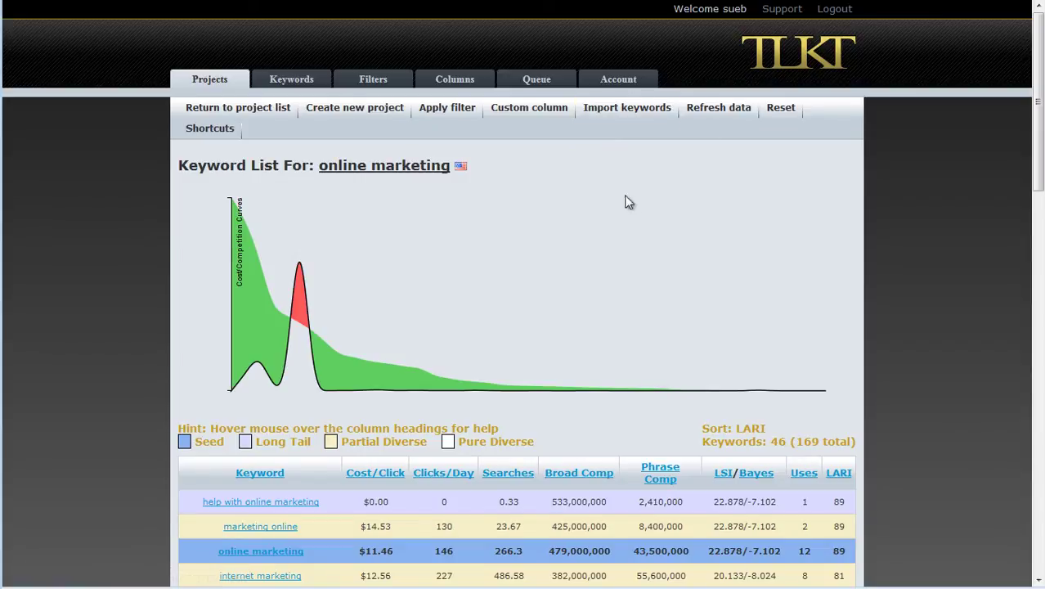
- Examine the filtered keyword list of the online marketing project for relevant themes and their search volumes
drag(1037, 129, 1005, 183)
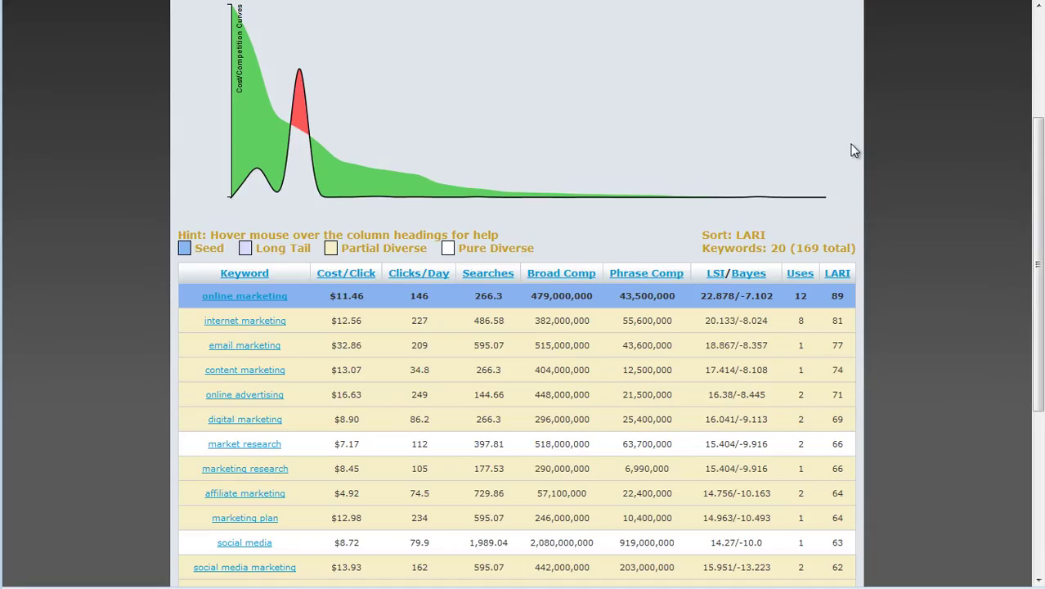
scroll(889, 196, down, 4)
scroll(891, 197, up, 1)
scroll(889, 194, up, 1)
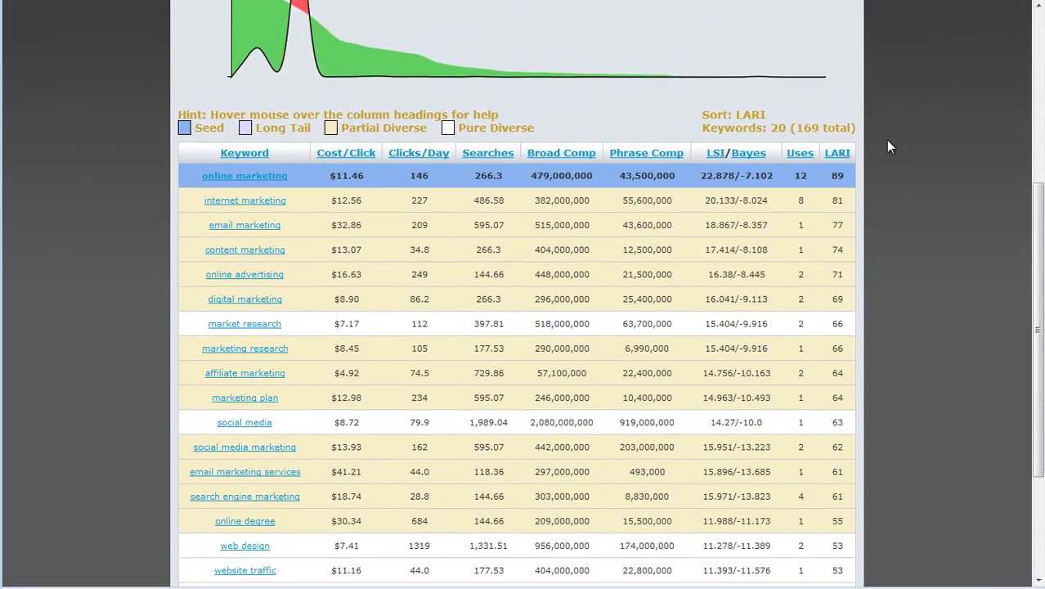
scroll(888, 145, down, 1)
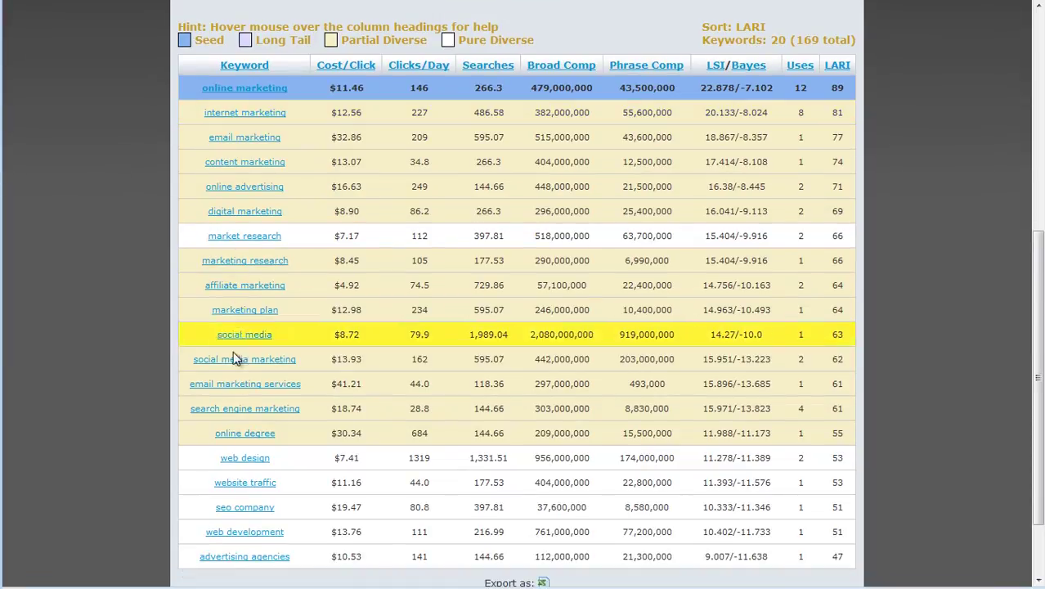
scroll(233, 441, down, 1)
scroll(301, 274, up, 4)
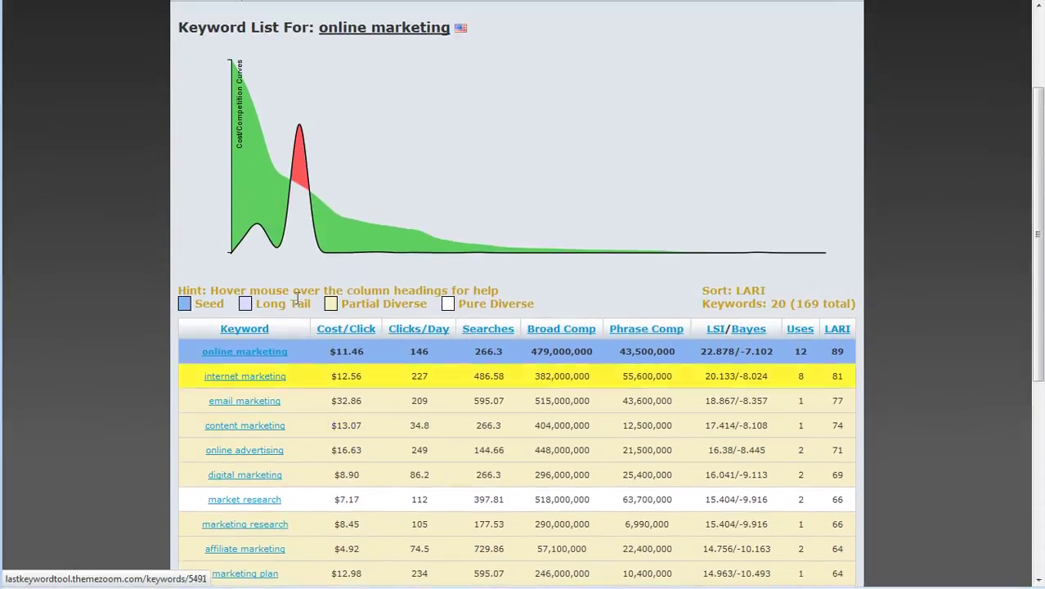
- Check the current working filter's formula for the online marketing project, close it and review the keyword table
scroll(301, 274, up, 2)
click(468, 105)
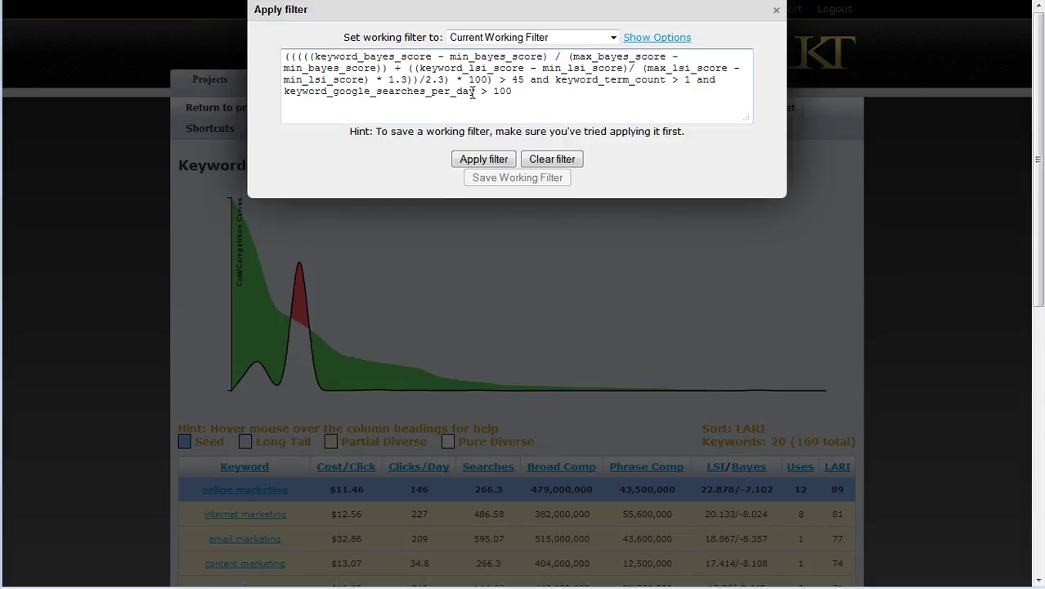
click(775, 11)
scroll(916, 159, down, 5)
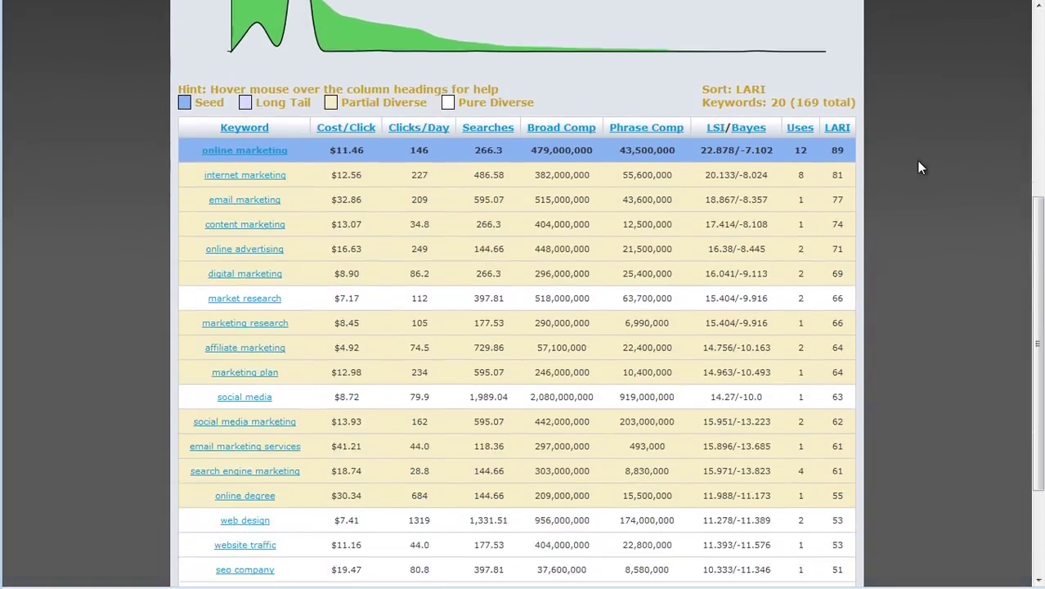
scroll(916, 160, down, 1)
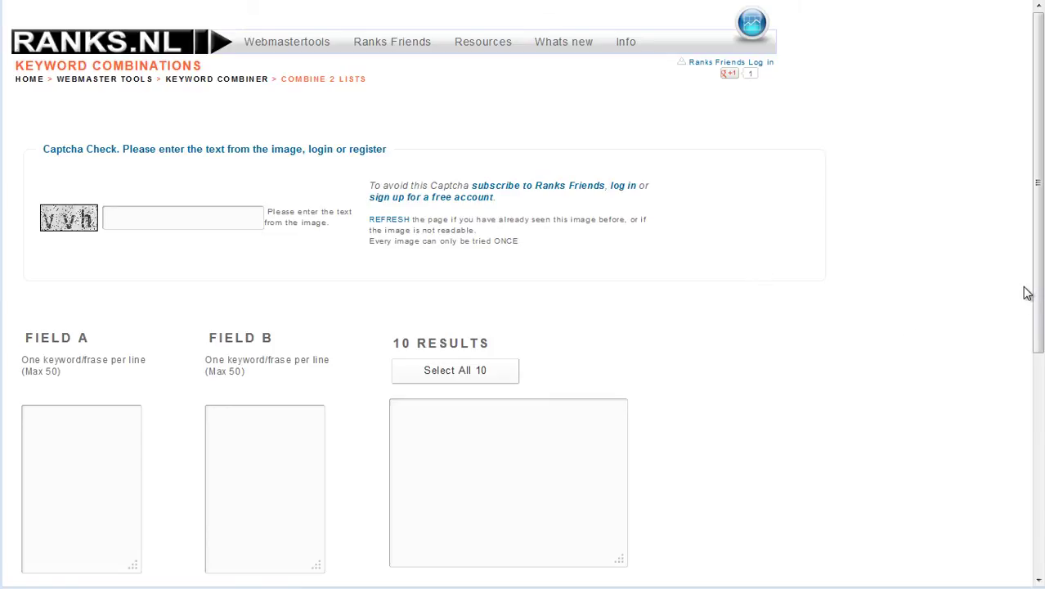
- Switch to TLKT and export the online marketing project's filtered keyword list as the CSV file online marketing.csv
drag(1029, 293, 1019, 272)
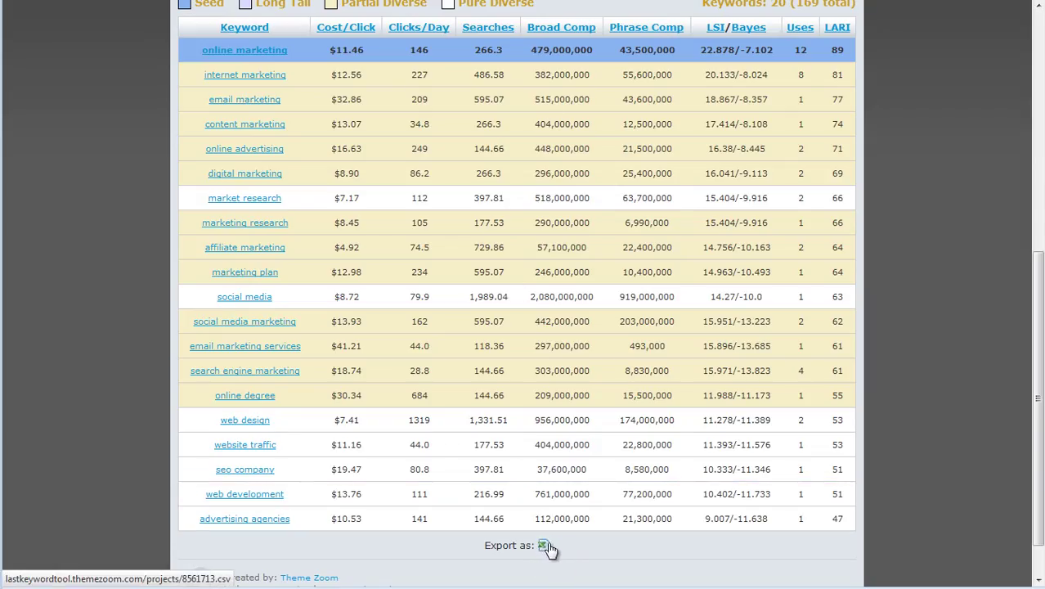
click(543, 545)
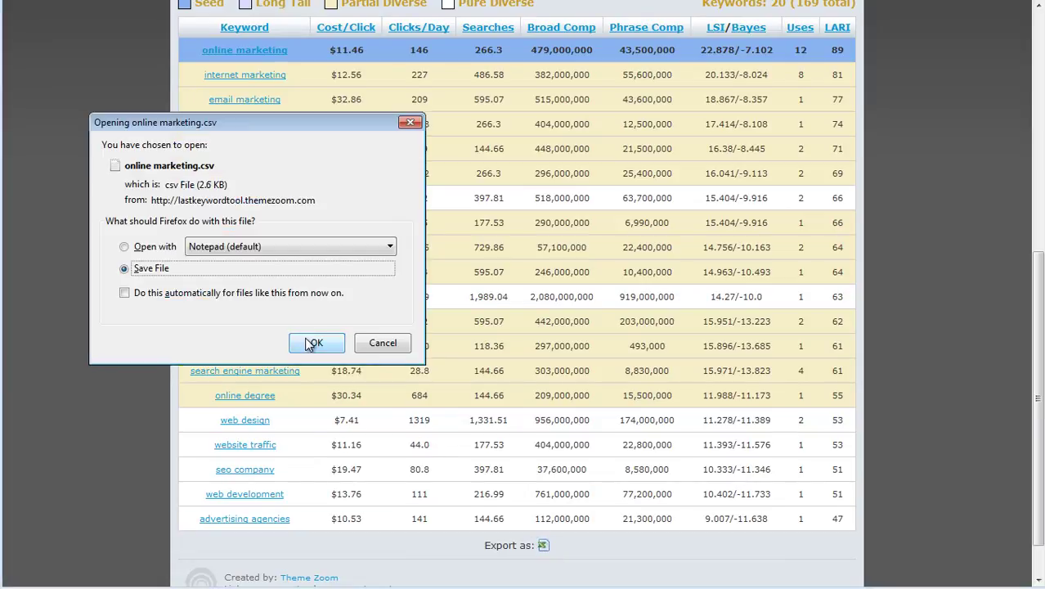
click(313, 343)
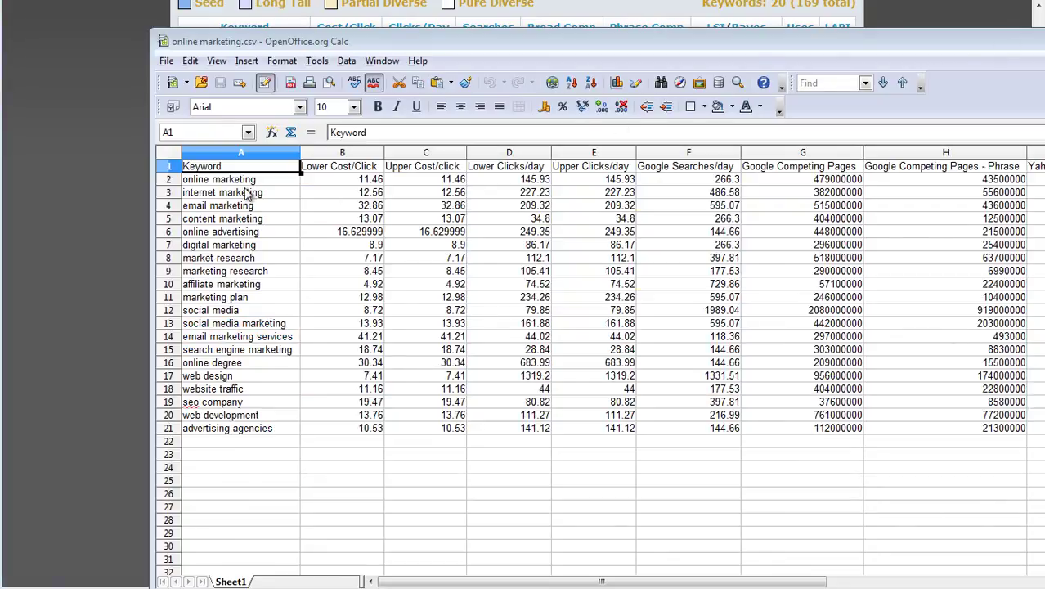
- Copy the keywords in cells A2:A21 of the exported spreadsheet and switch to the Ranks.nl two-list keyword combiner
drag(245, 179, 228, 428)
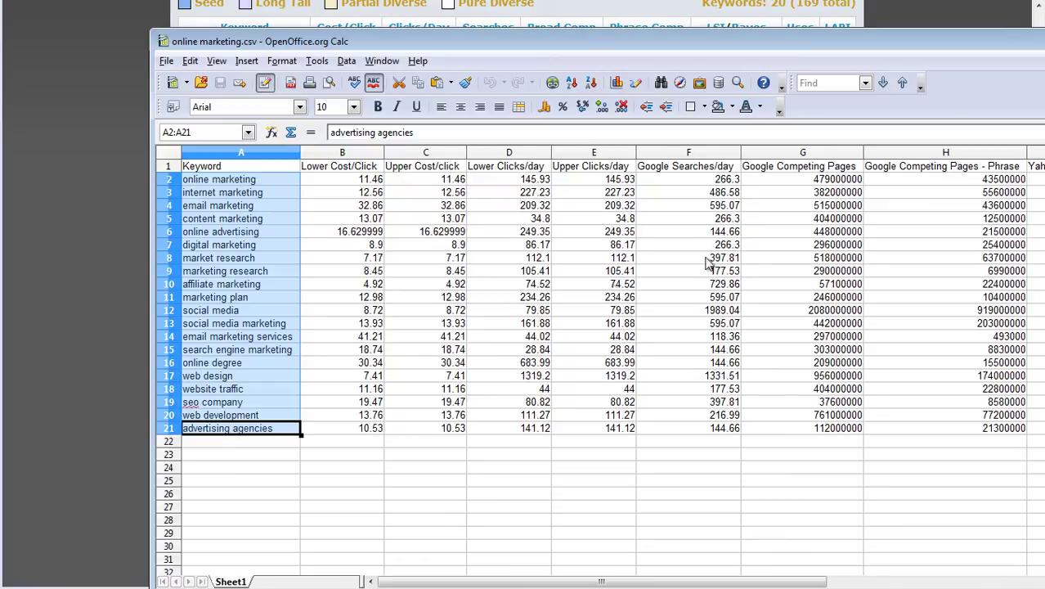
drag(812, 42, 1044, 52)
key(alt+Tab)
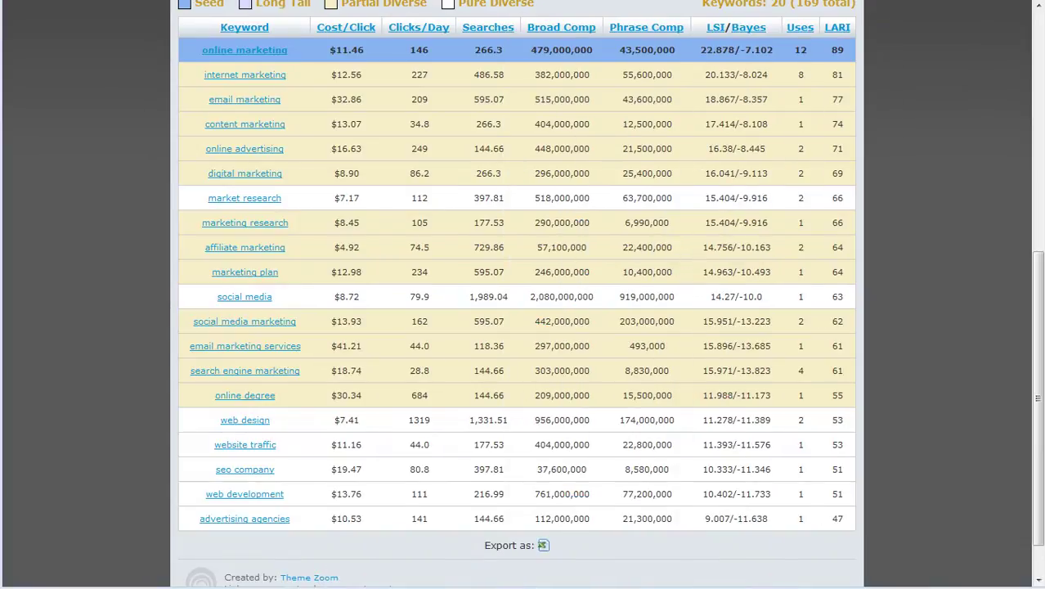
key(ctrl+Tab)
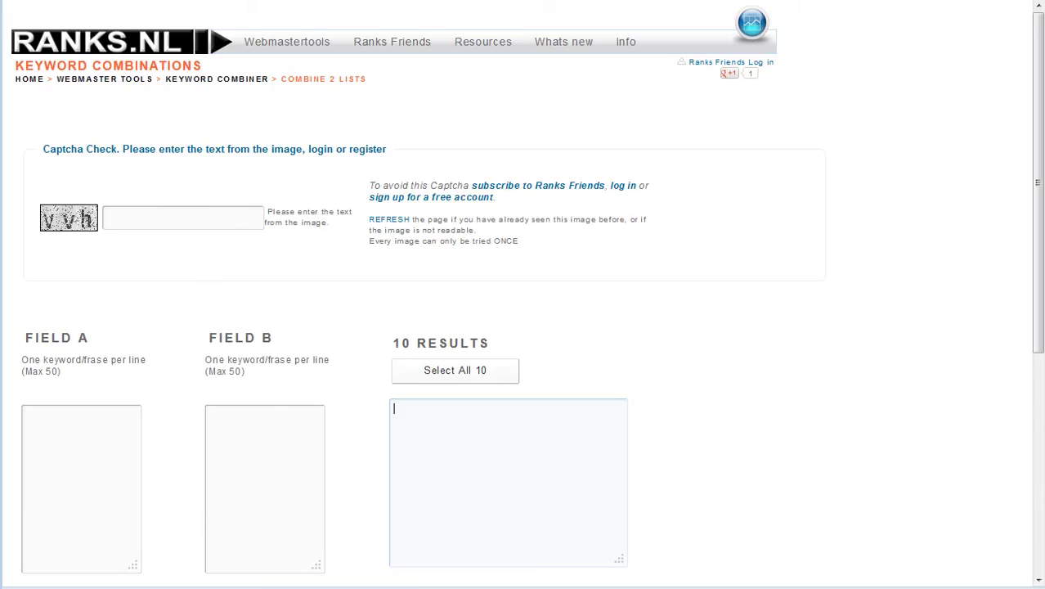
- Paste the copied keywords into Field B, enter "Nashville" in Field A and submit the combination
scroll(627, 255, down, 3)
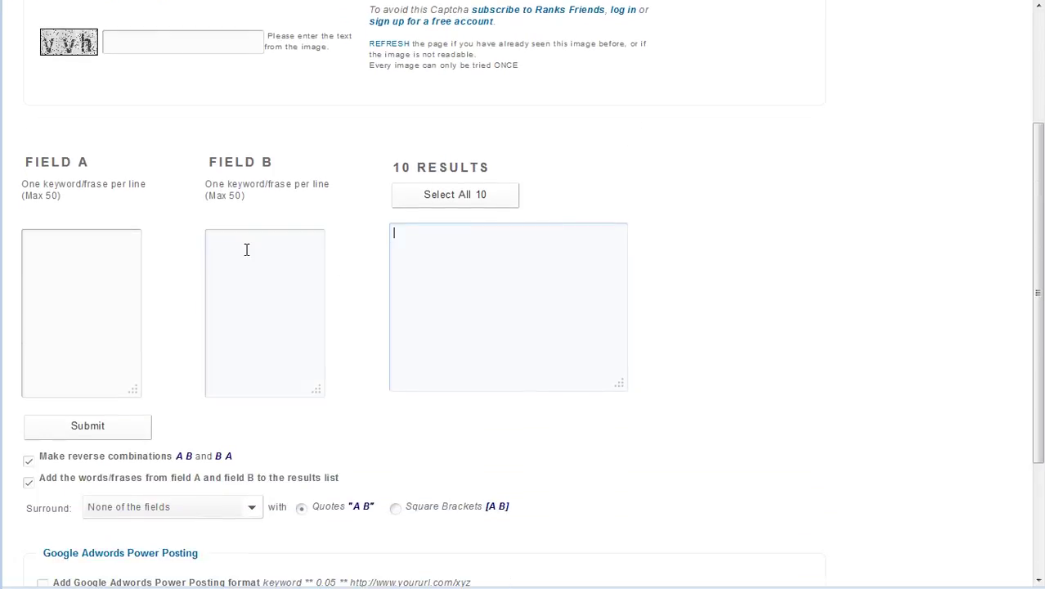
click(246, 249)
click(105, 236)
click(224, 236)
key(ctrl+v)
click(100, 241)
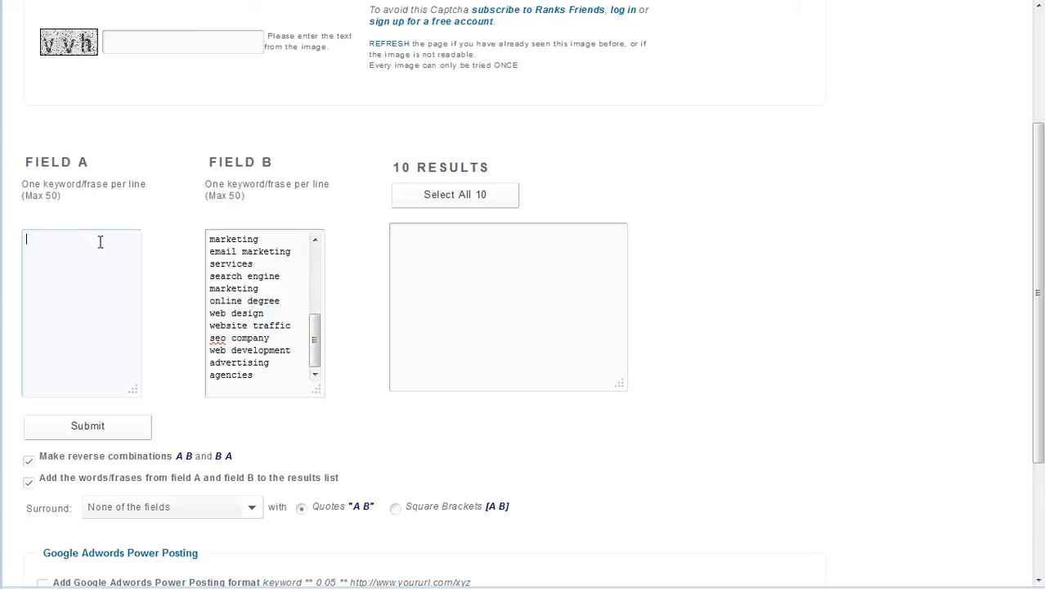
text(Nashville)
click(99, 423)
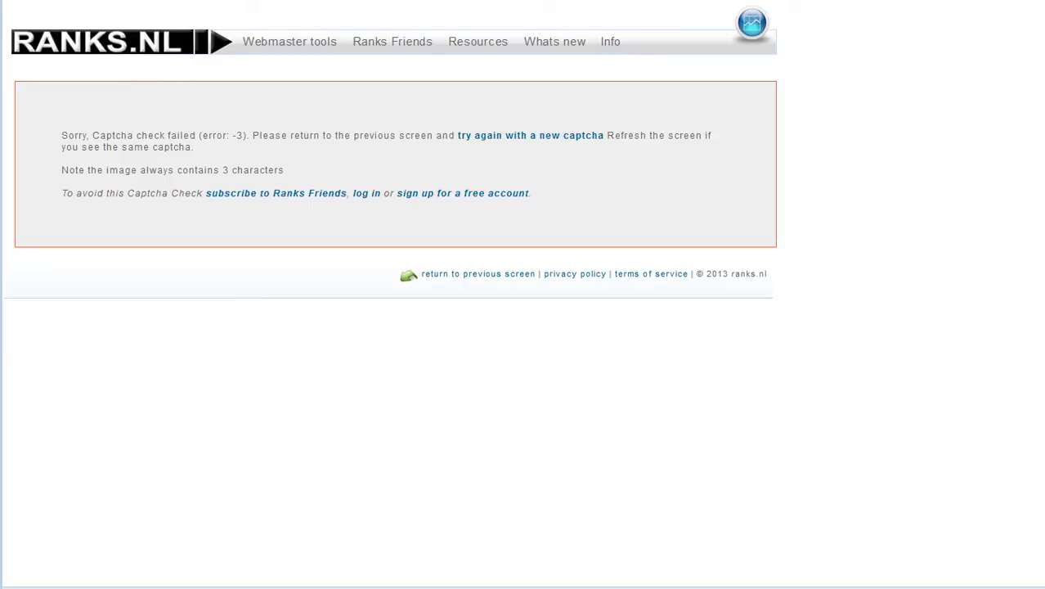
- Return to the combiner form and try to submit it with the captcha text filled in
key(alt+Left)
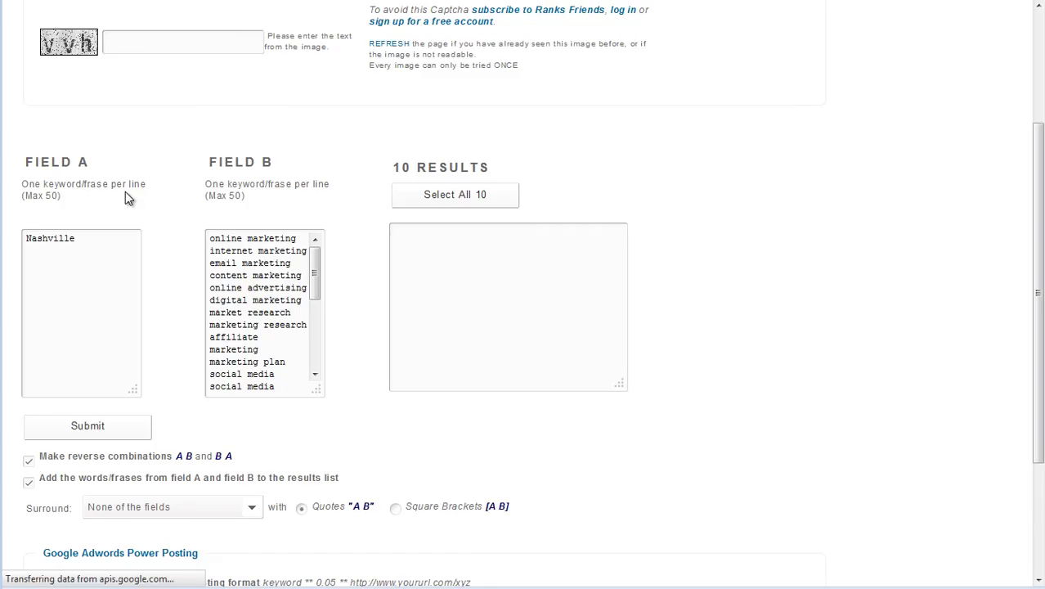
click(112, 47)
text(vvh)
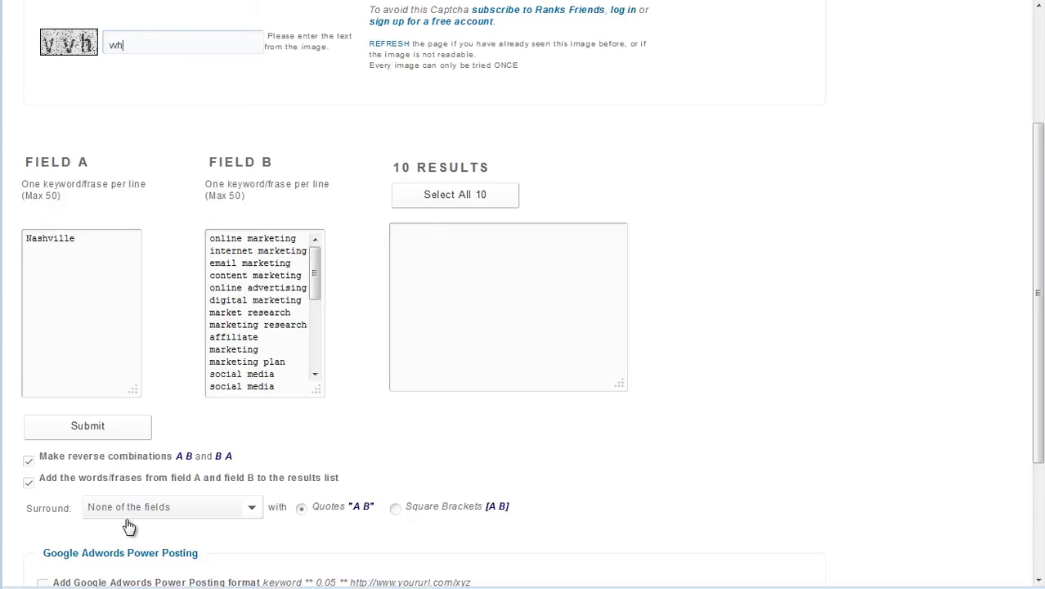
scroll(129, 525, down, 1)
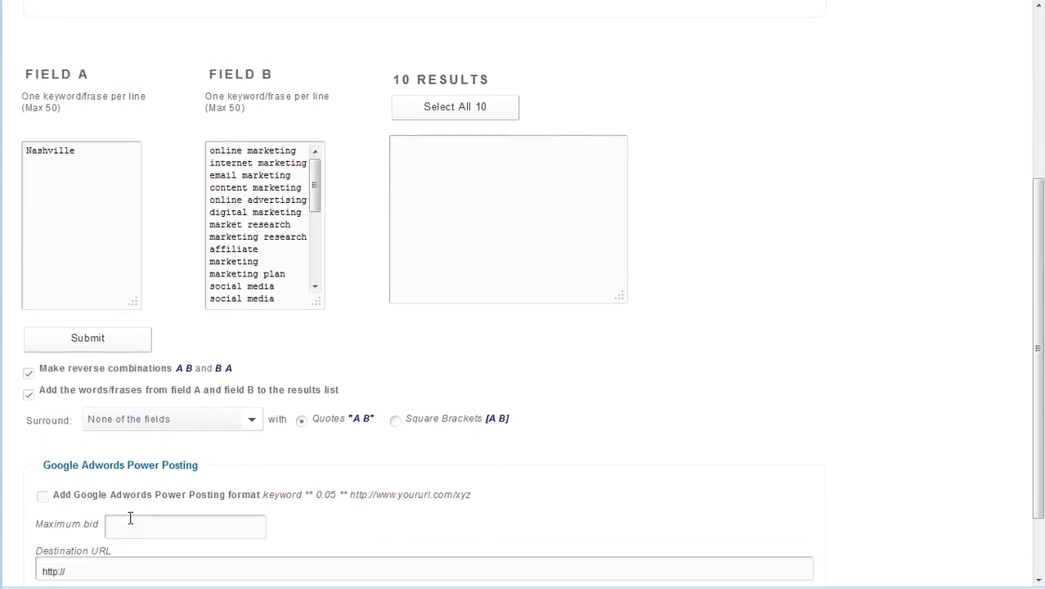
click(104, 349)
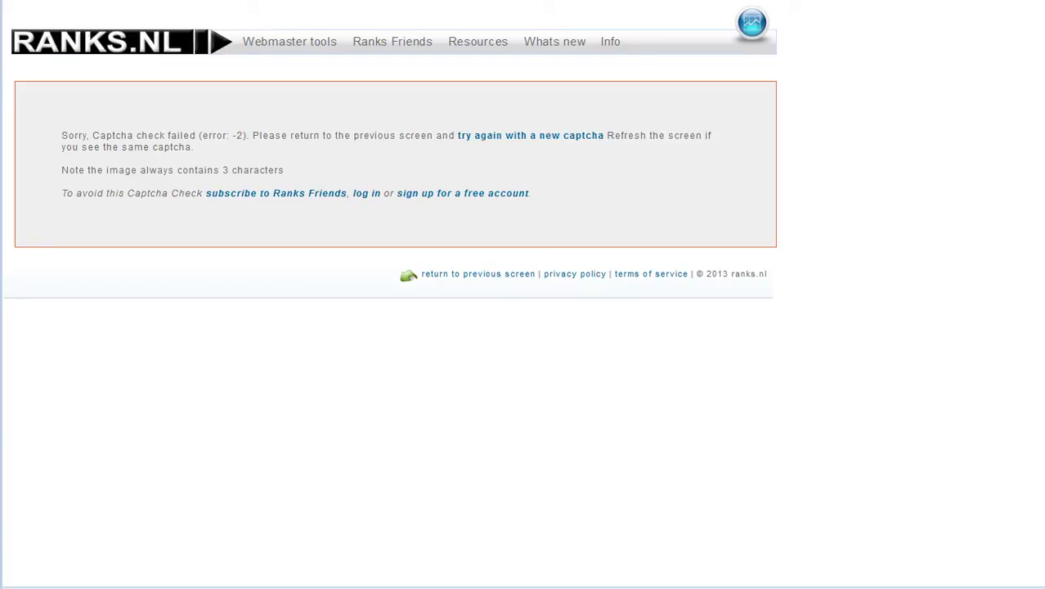
- Return to the combiner form, re-enter the captcha text and submit the keyword combination again
key(alt+Left)
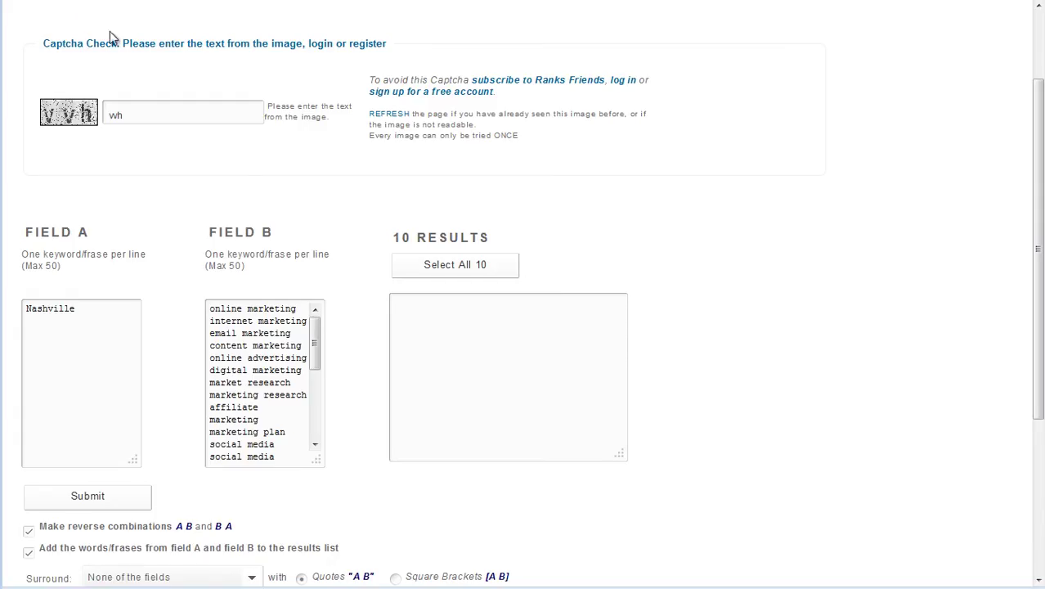
drag(147, 116, 110, 120)
text(vv)
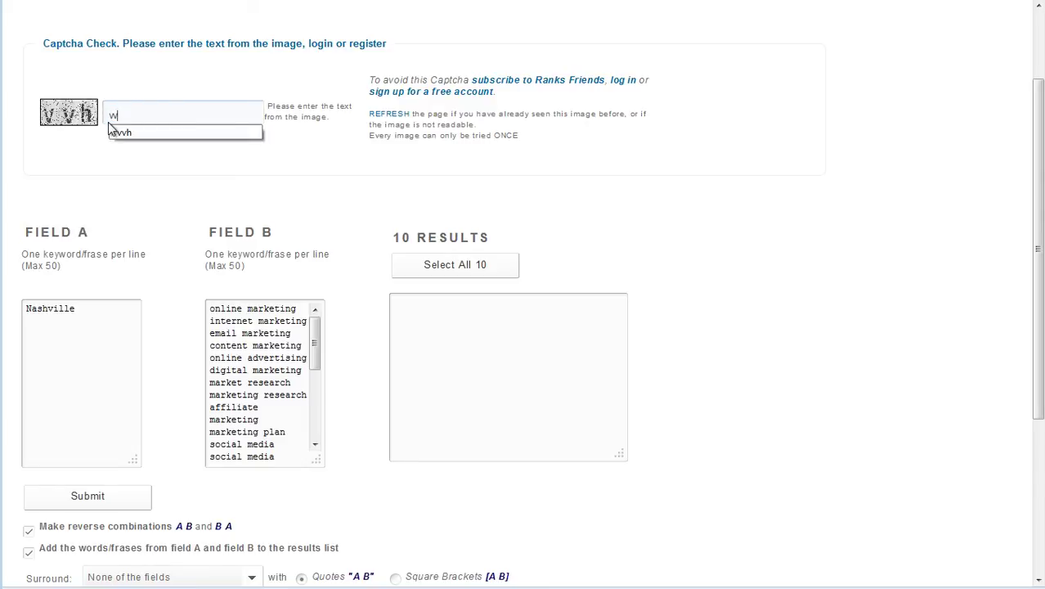
text(h)
key(Return)
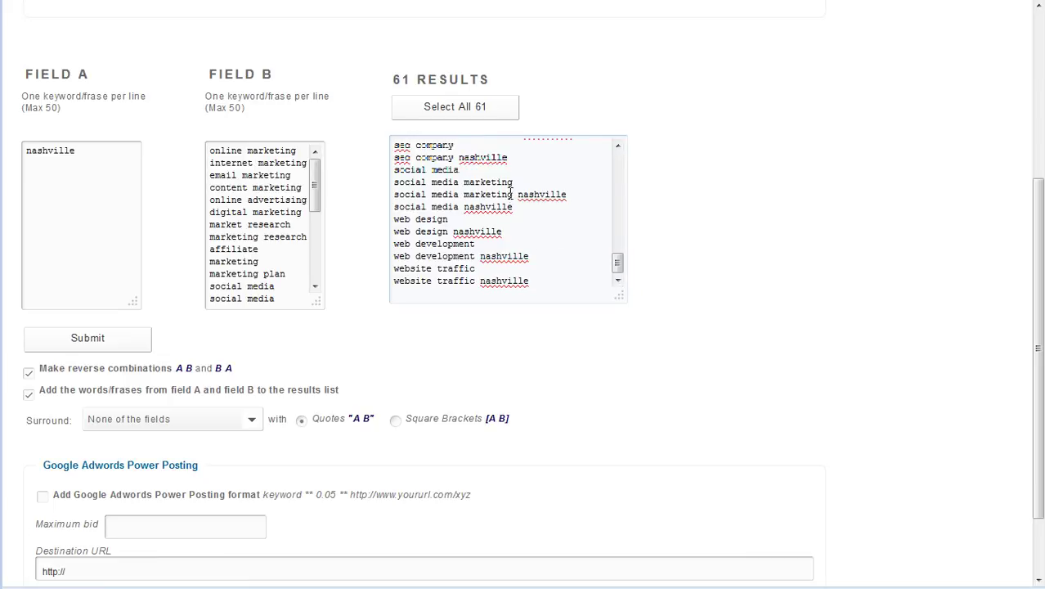
- Import the combined keyword results from Ranks.nl into the online marketing project in TLKT, without the trailing blank line
scroll(497, 200, up, 10)
scroll(512, 198, up, 10)
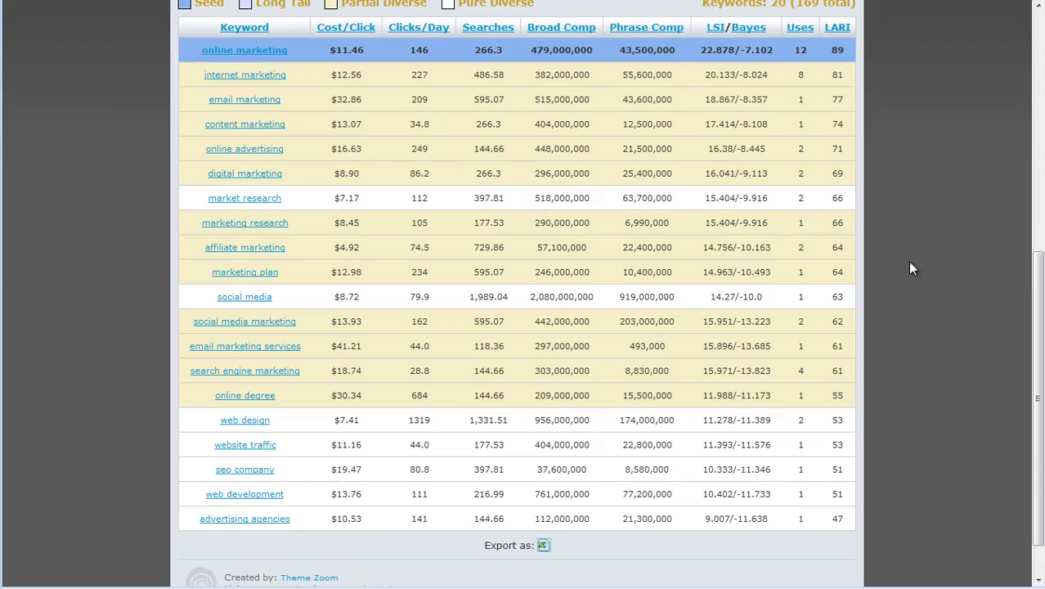
scroll(912, 268, up, 5)
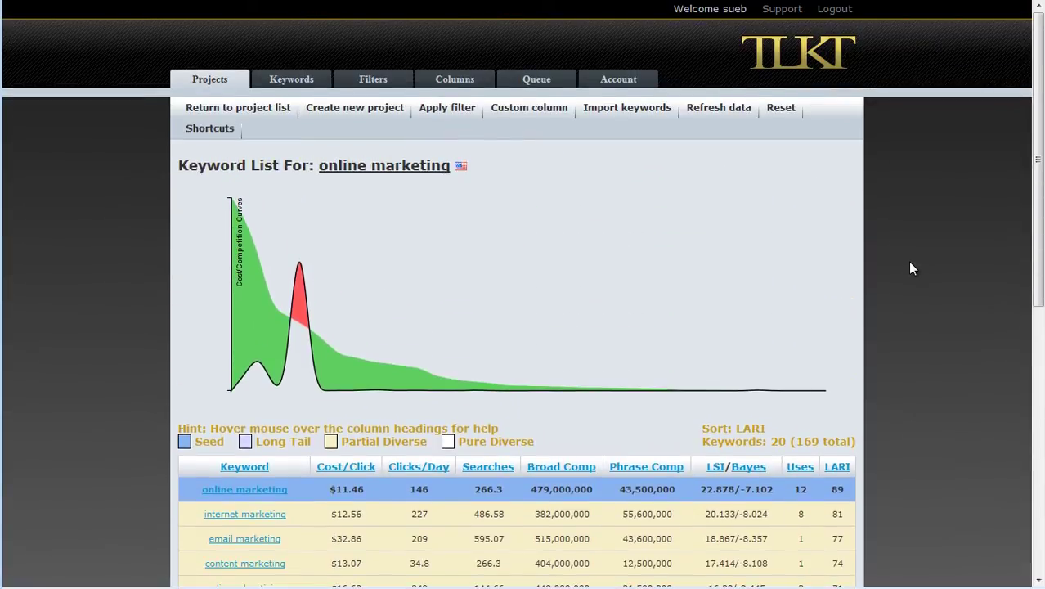
click(618, 110)
click(482, 219)
key(ctrl+v)
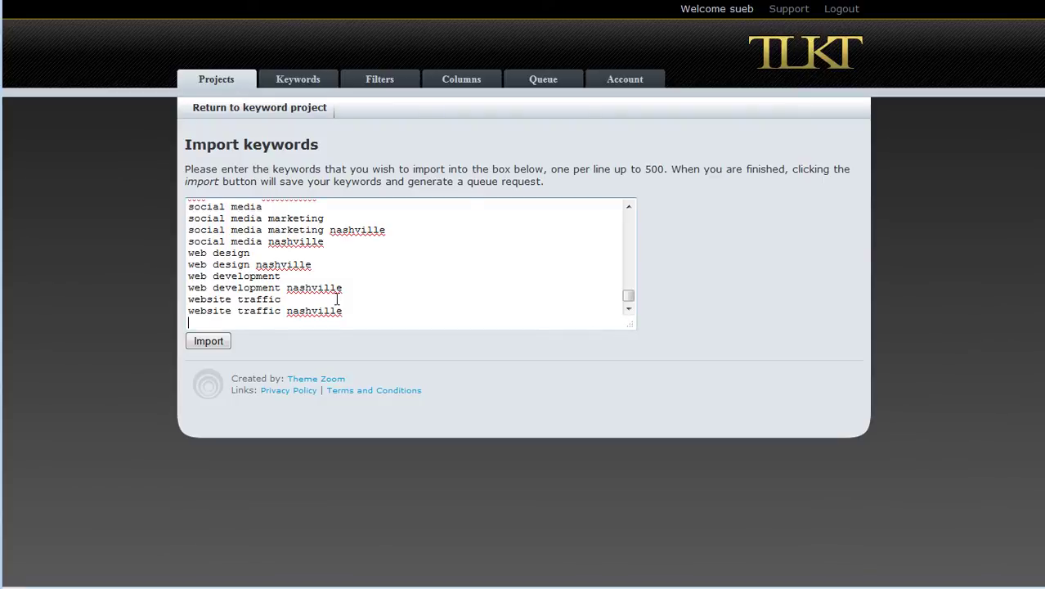
key(BackSpace)
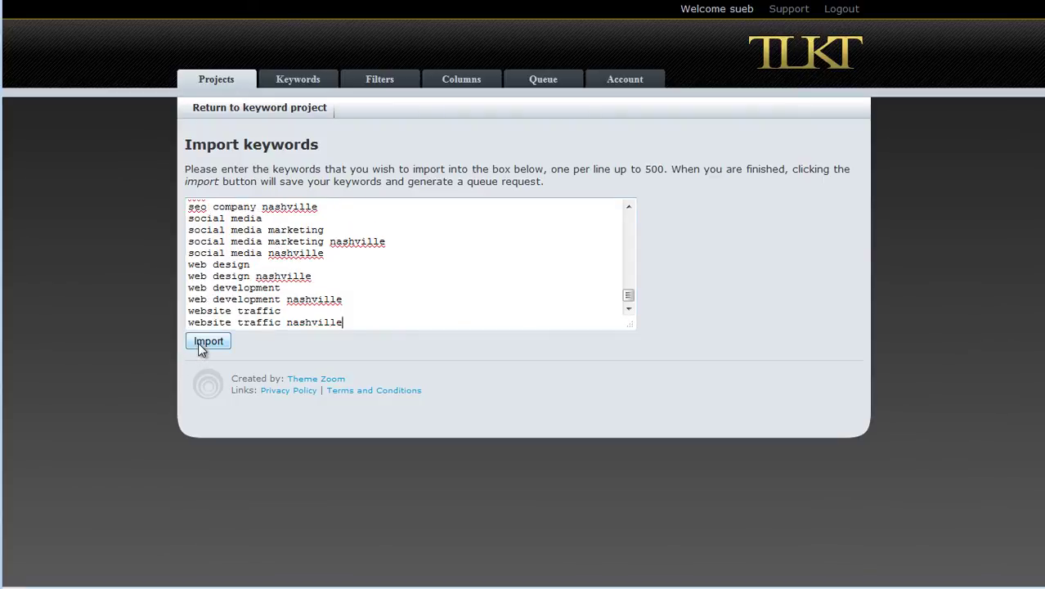
click(201, 347)
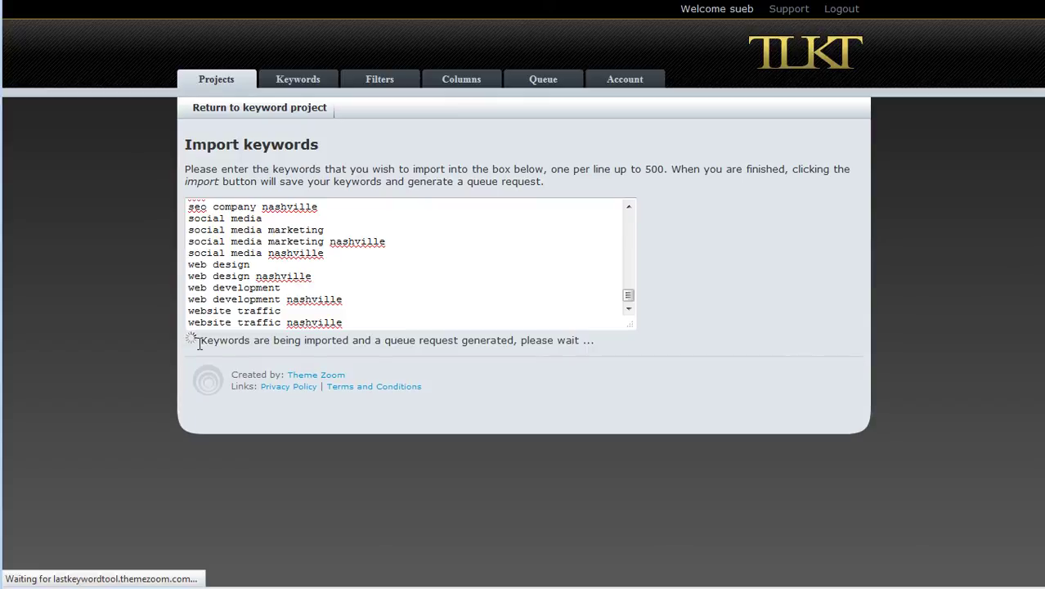